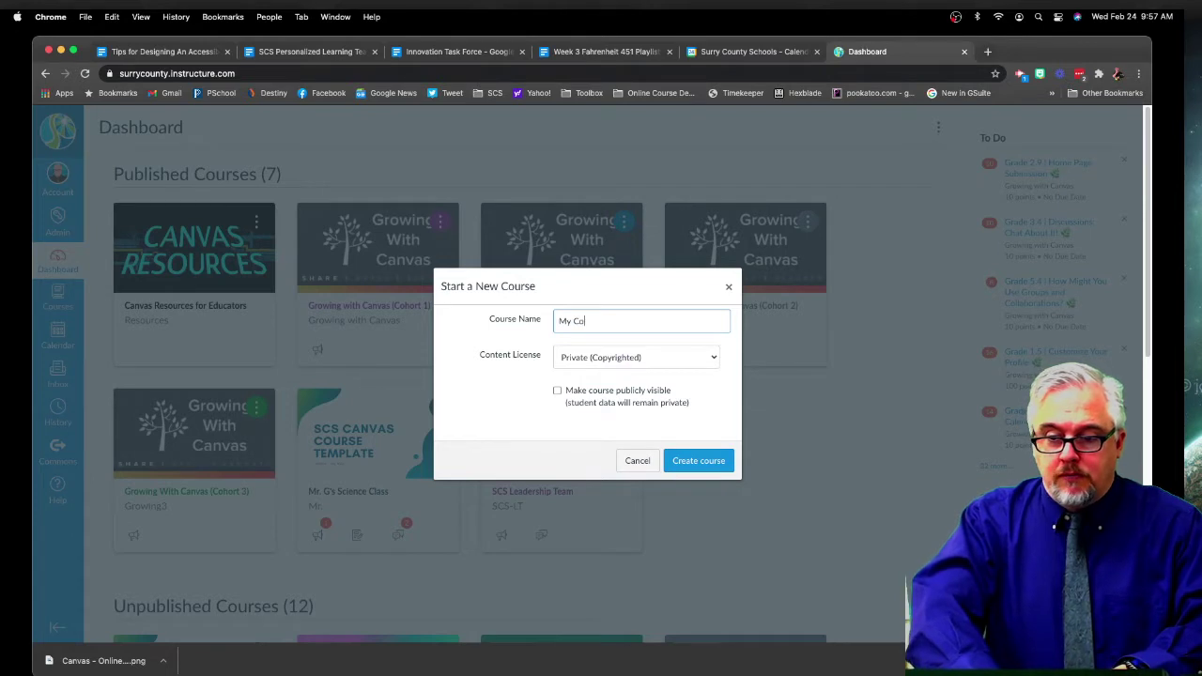
Create a private (copyrighted) course named "My Course"
{"action": "left_click", "coordinate": [696, 463]}
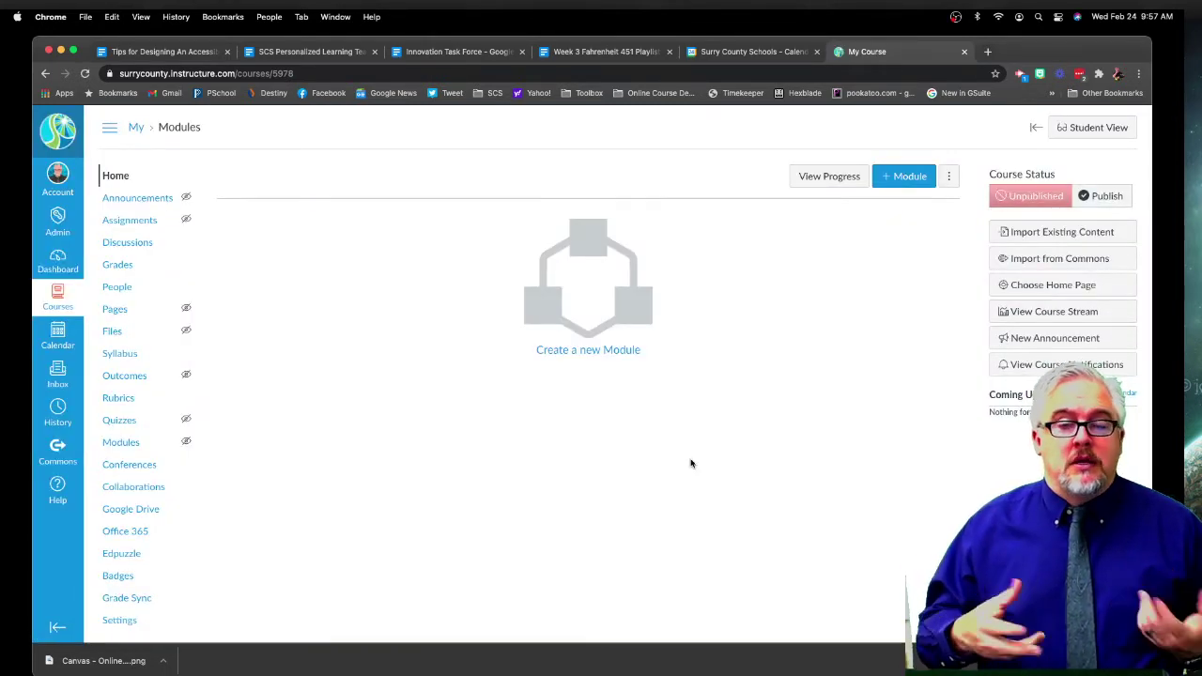
Open the featured Online Course Template in Commons and look through the courses it can be imported into
{"action": "left_click", "coordinate": [1059, 259]}
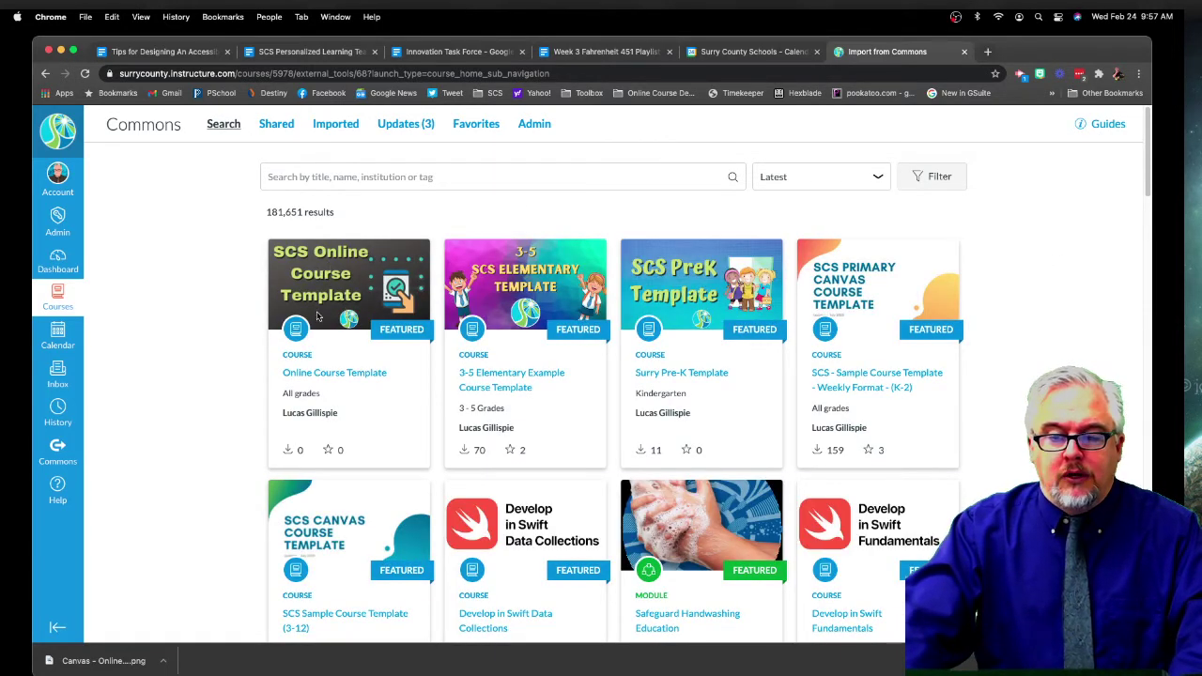
{"action": "left_click", "coordinate": [333, 375]}
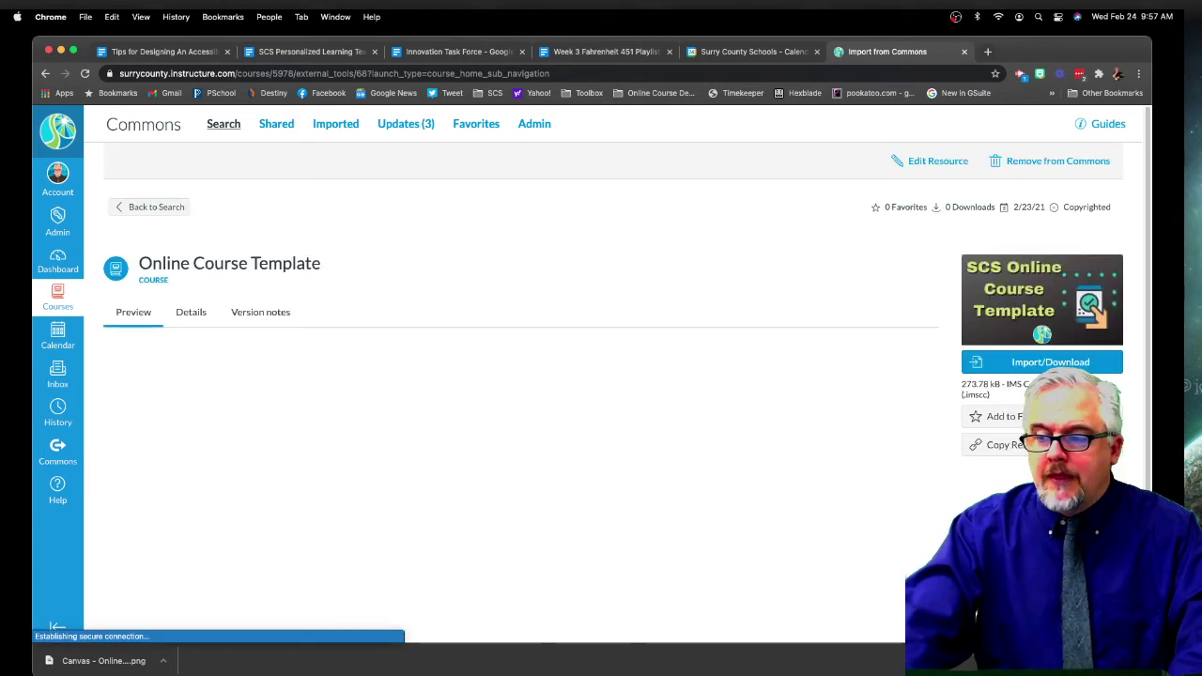
{"action": "left_click", "coordinate": [1053, 367]}
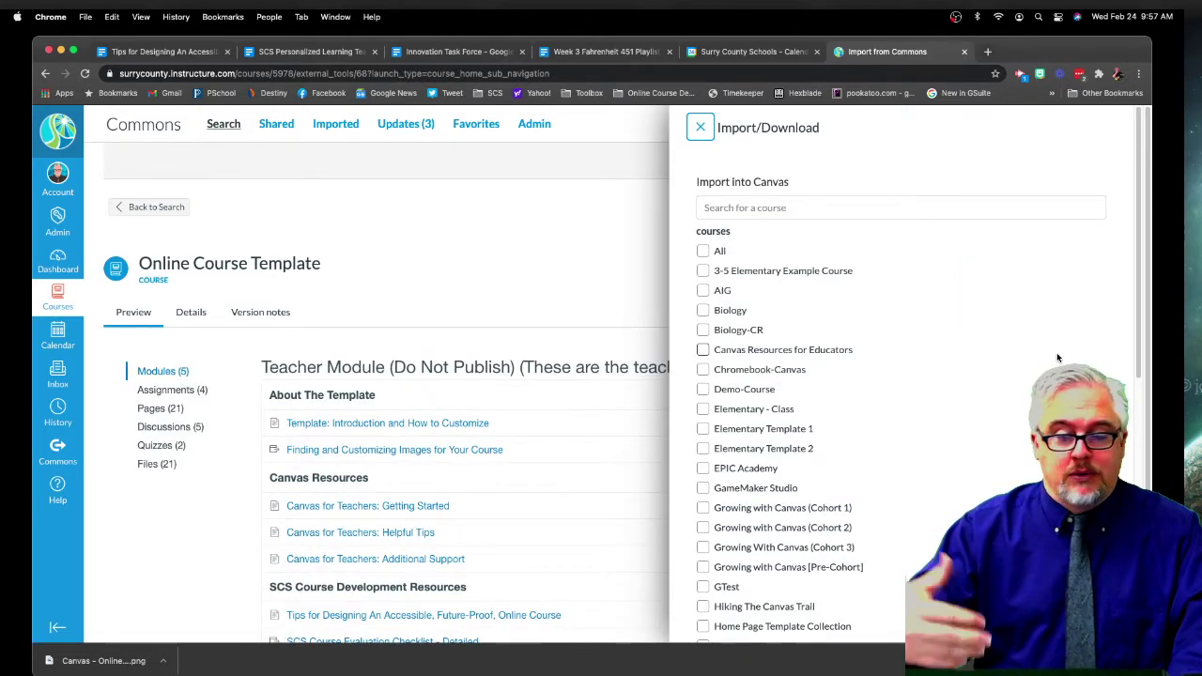
{"action": "scroll", "coordinate": [996, 305], "scroll_direction": "down", "scroll_amount": 3}
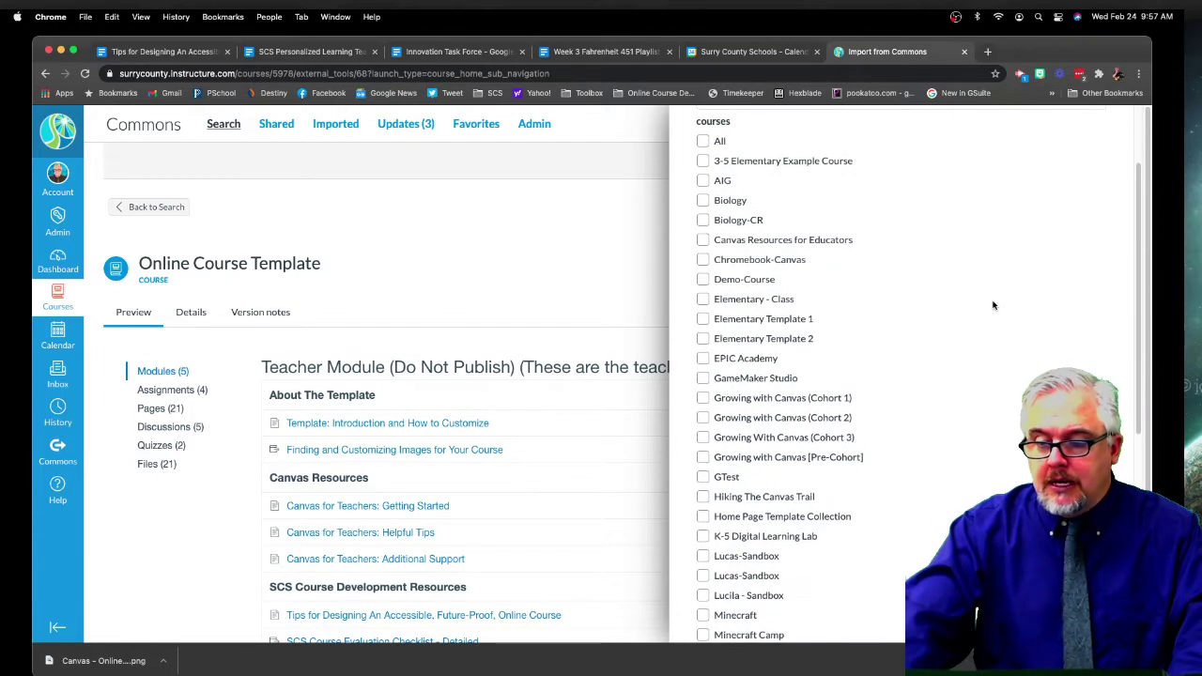
{"action": "scroll", "coordinate": [993, 305], "scroll_direction": "down", "scroll_amount": 1}
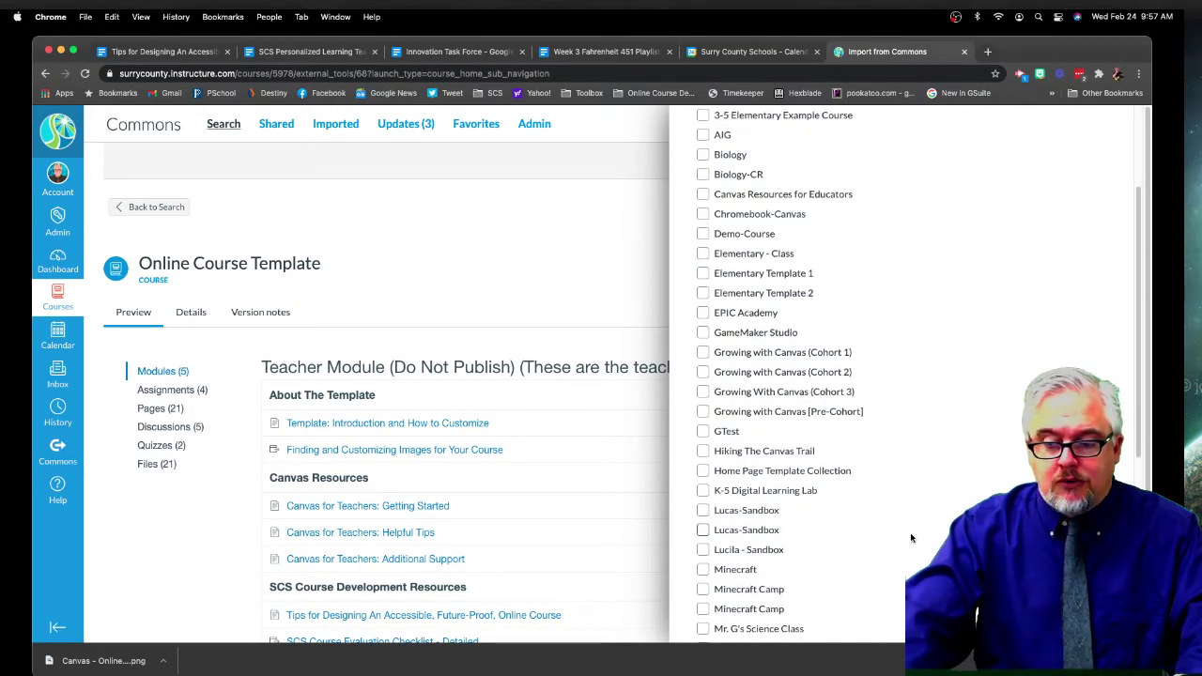
{"action": "scroll", "coordinate": [912, 538], "scroll_direction": "up", "scroll_amount": 4}
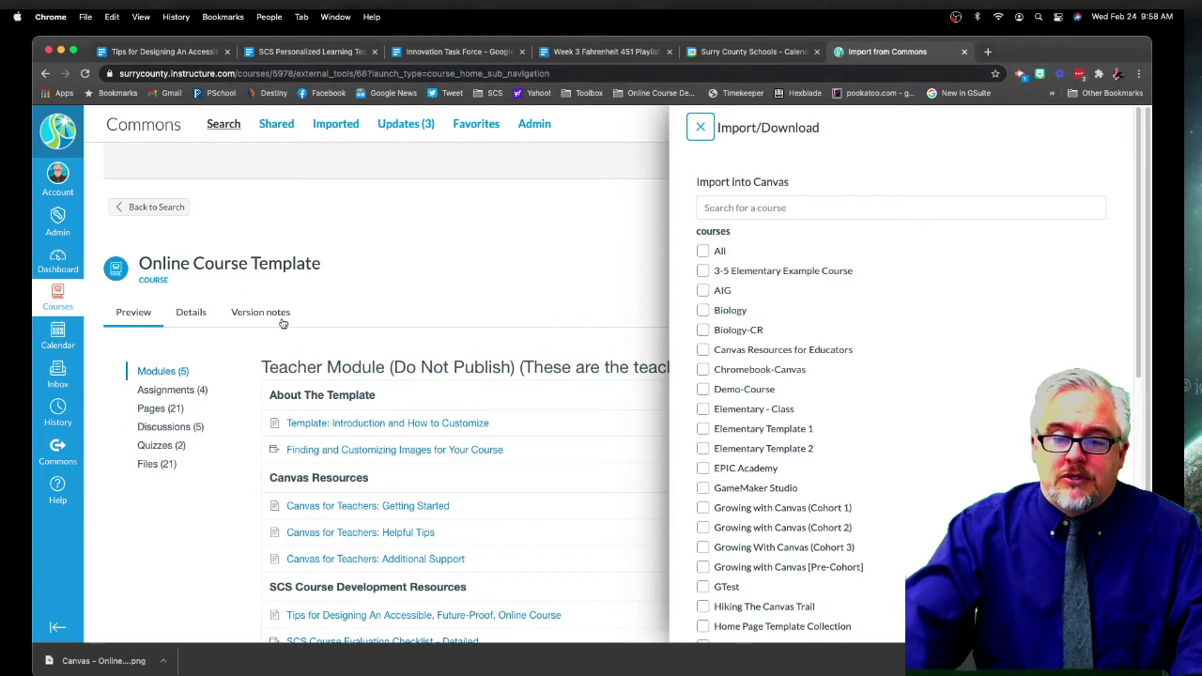
Return to the dashboard, open the unpublished Online Course Template course and review its home page
{"action": "left_click", "coordinate": [54, 298]}
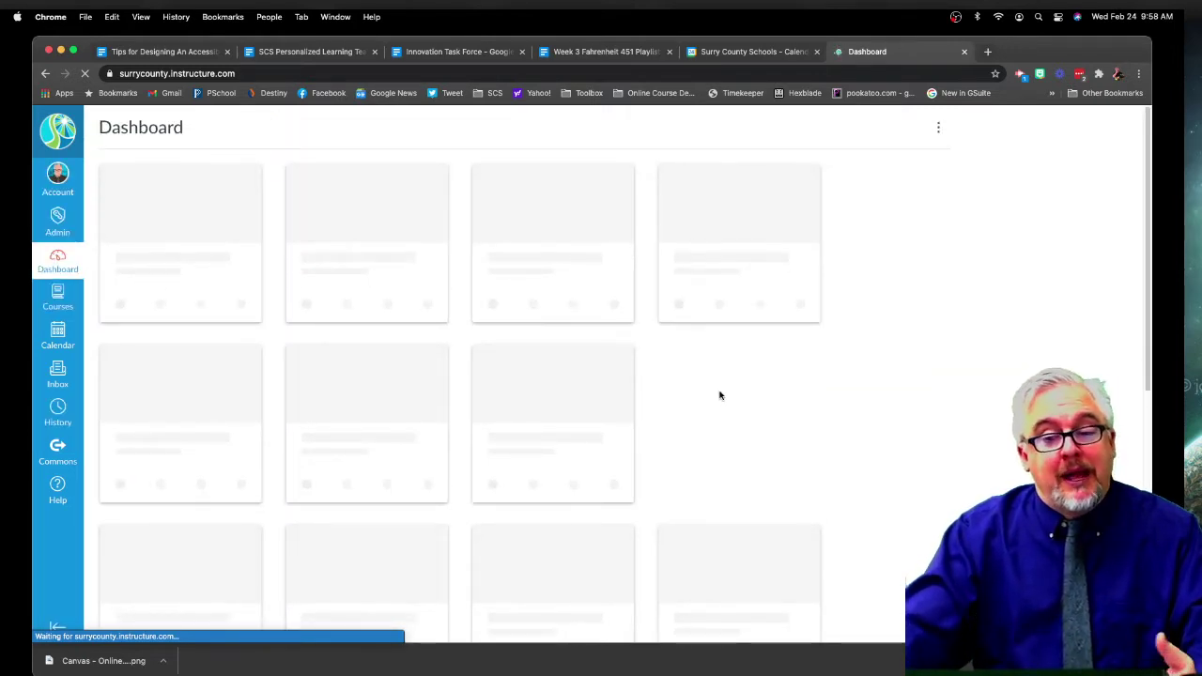
{"action": "scroll", "coordinate": [725, 379], "scroll_direction": "down", "scroll_amount": 7}
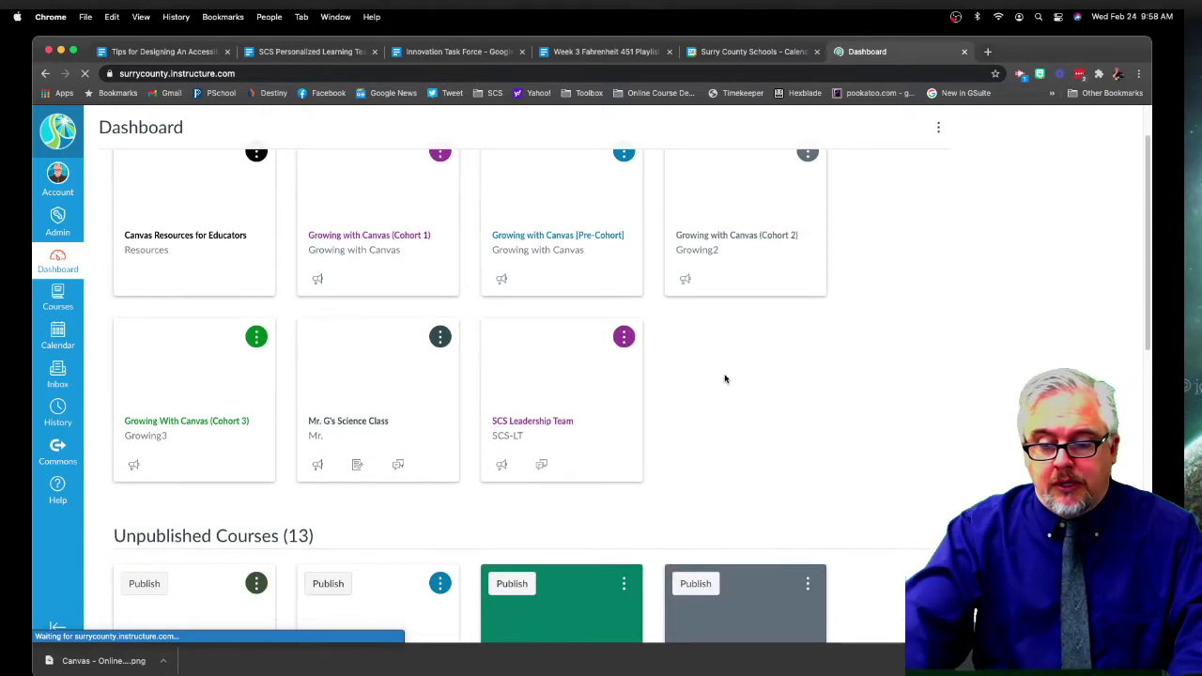
{"action": "scroll", "coordinate": [726, 379], "scroll_direction": "down", "scroll_amount": 2}
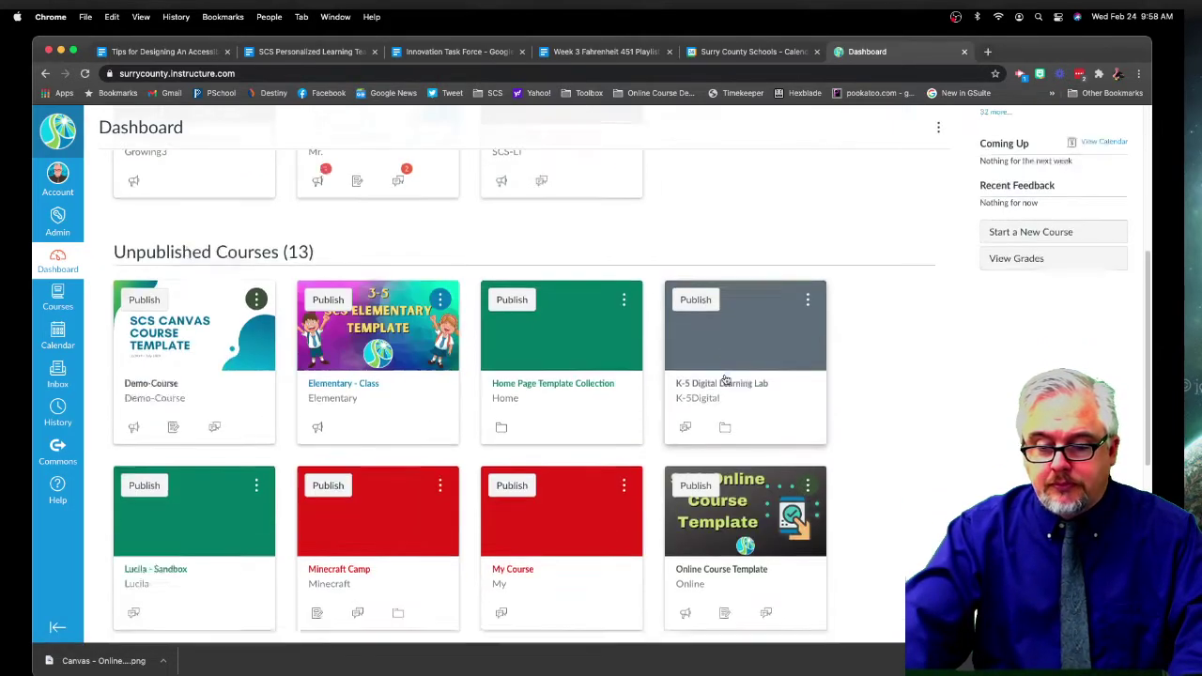
{"action": "left_click", "coordinate": [708, 495]}
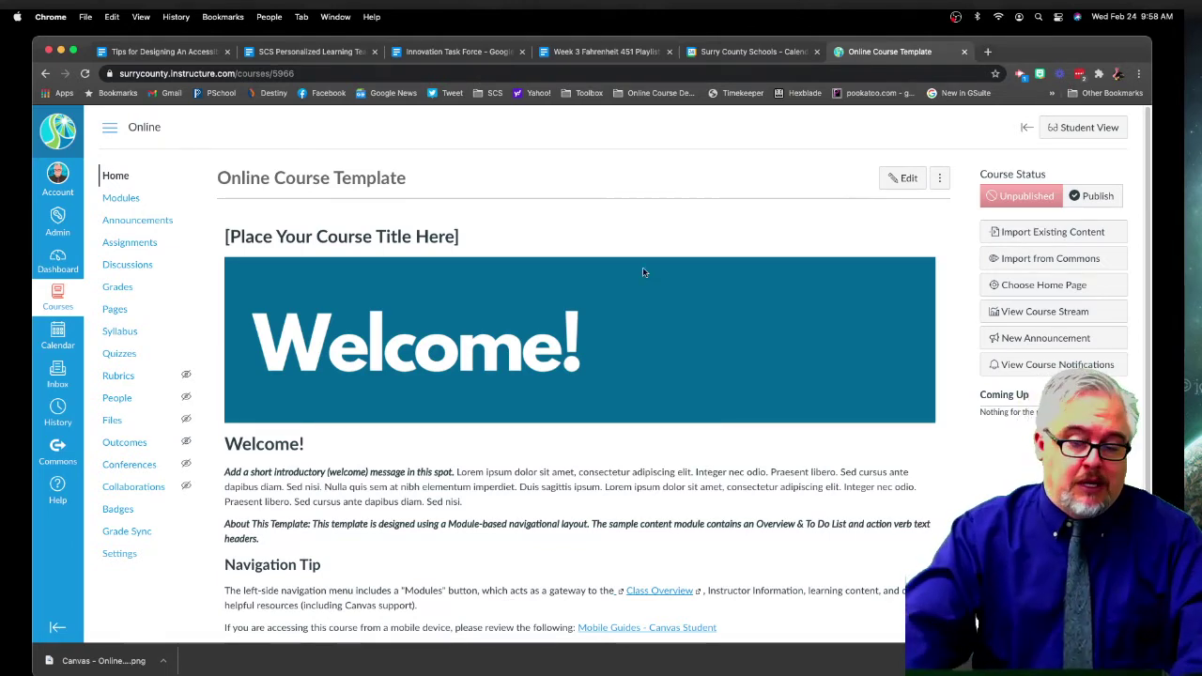
{"action": "scroll", "coordinate": [502, 320], "scroll_direction": "down", "scroll_amount": 4}
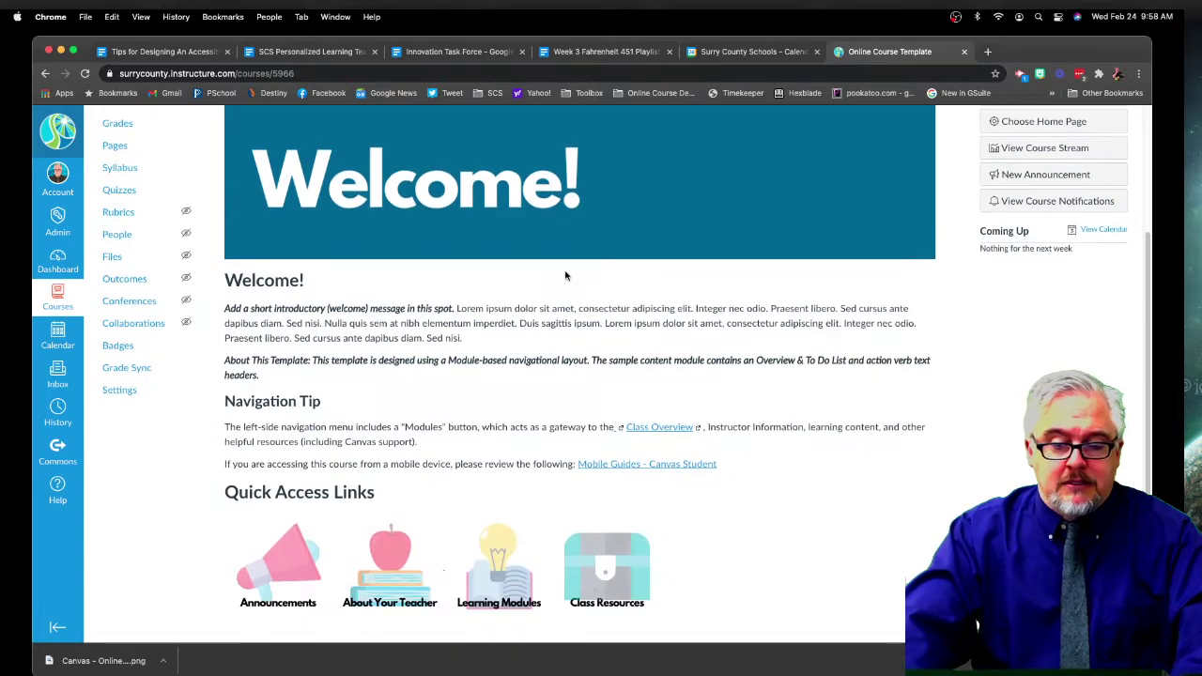
{"action": "scroll", "coordinate": [566, 275], "scroll_direction": "up", "scroll_amount": 1}
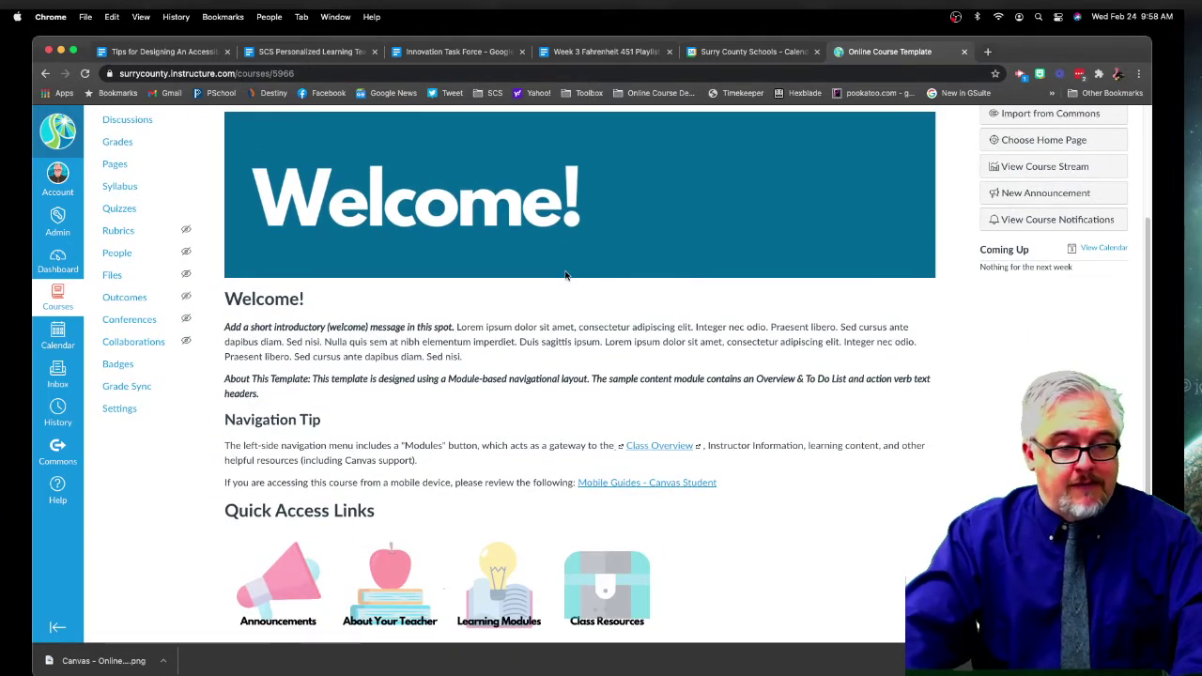
{"action": "scroll", "coordinate": [561, 275], "scroll_direction": "up", "scroll_amount": 1}
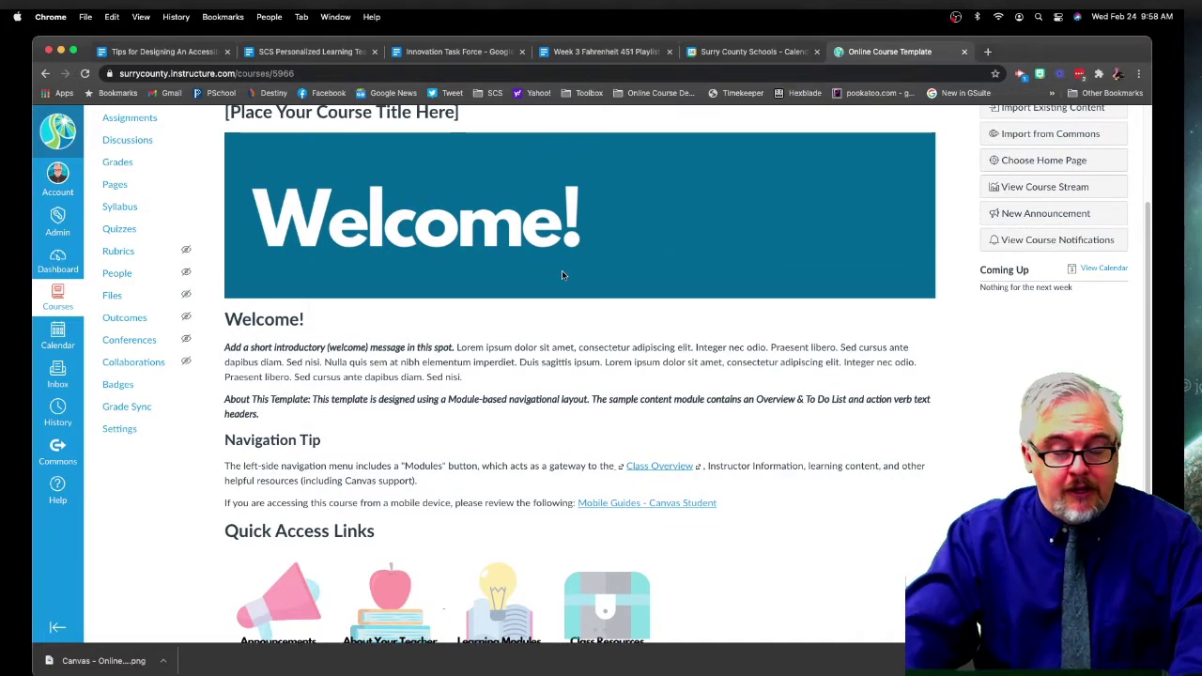
{"action": "scroll", "coordinate": [562, 275], "scroll_direction": "up", "scroll_amount": 4}
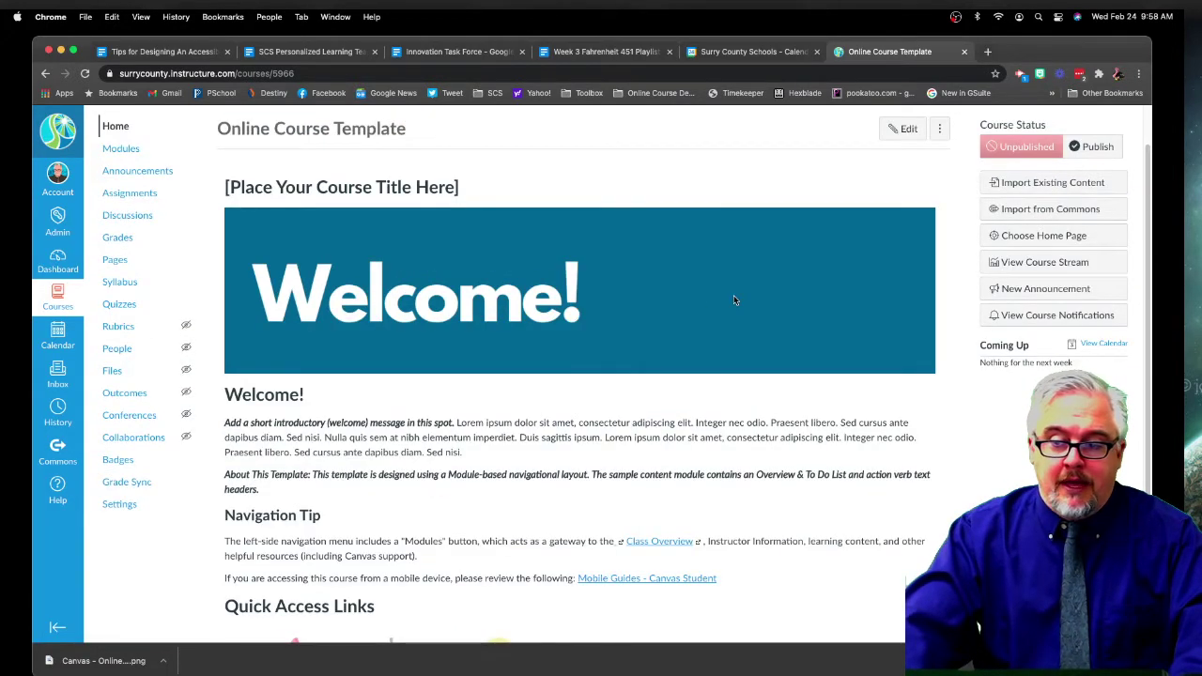
{"action": "scroll", "coordinate": [775, 285], "scroll_direction": "up", "scroll_amount": 1}
Edit the course's front page, shrink the "Welcome!" banner image slightly while keeping its proportions, and save the page
{"action": "left_click", "coordinate": [908, 148]}
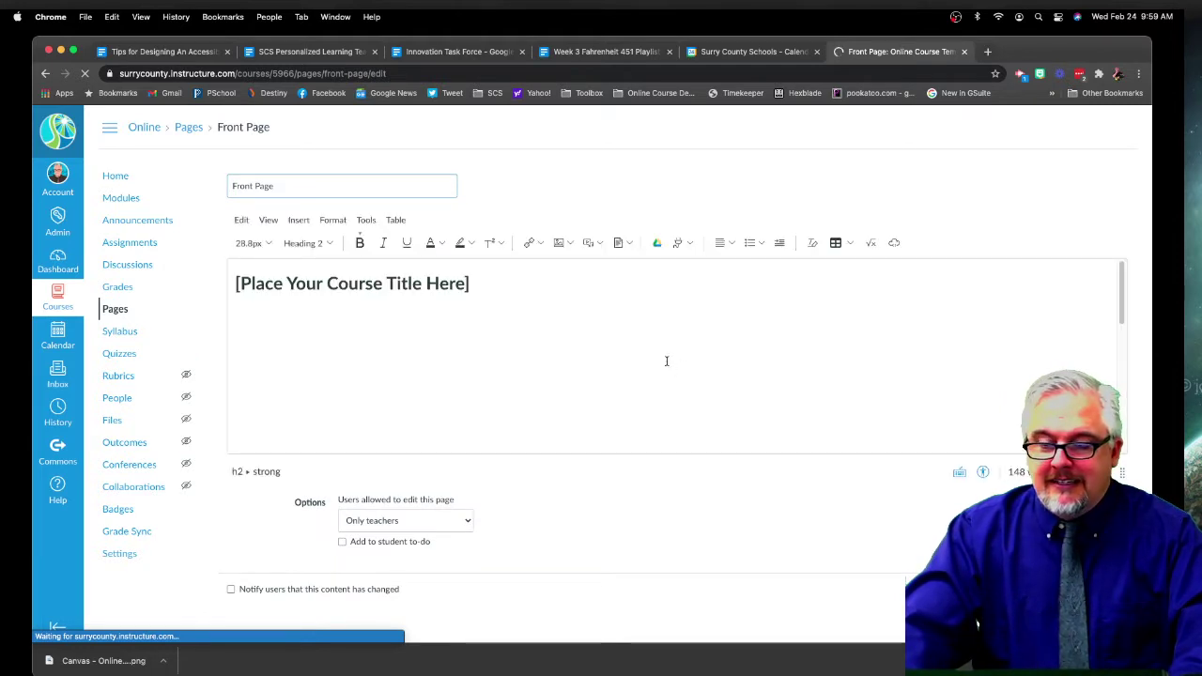
{"action": "scroll", "coordinate": [667, 361], "scroll_direction": "down", "scroll_amount": 2}
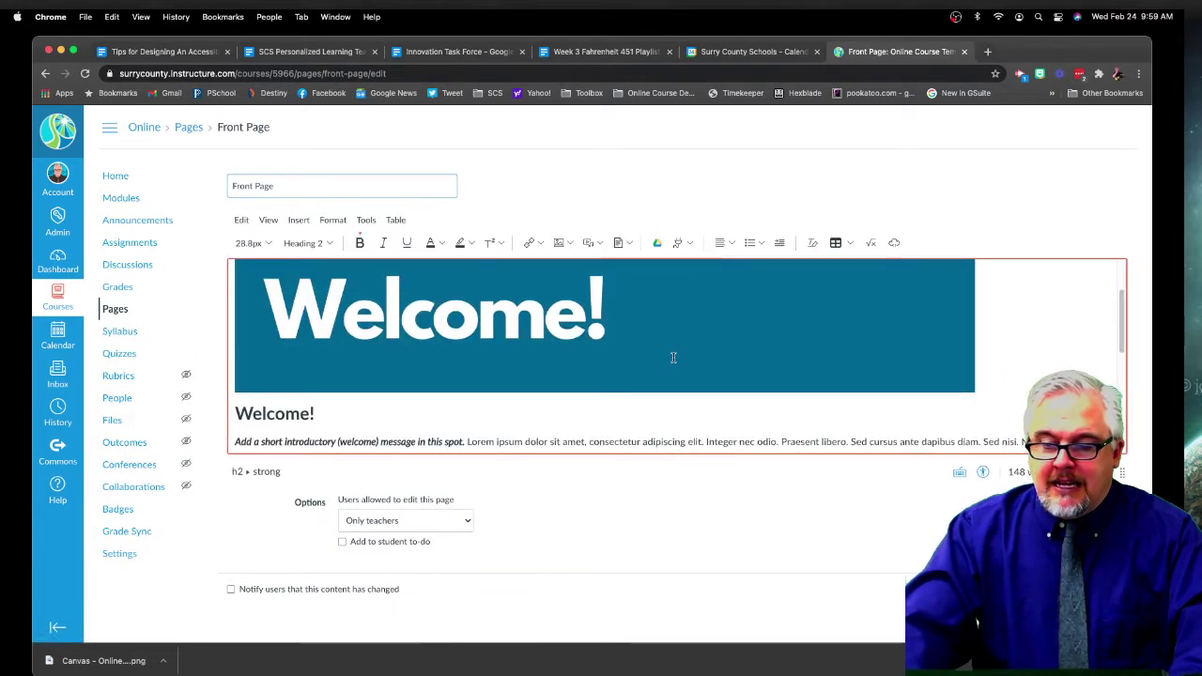
{"action": "left_click", "coordinate": [674, 358]}
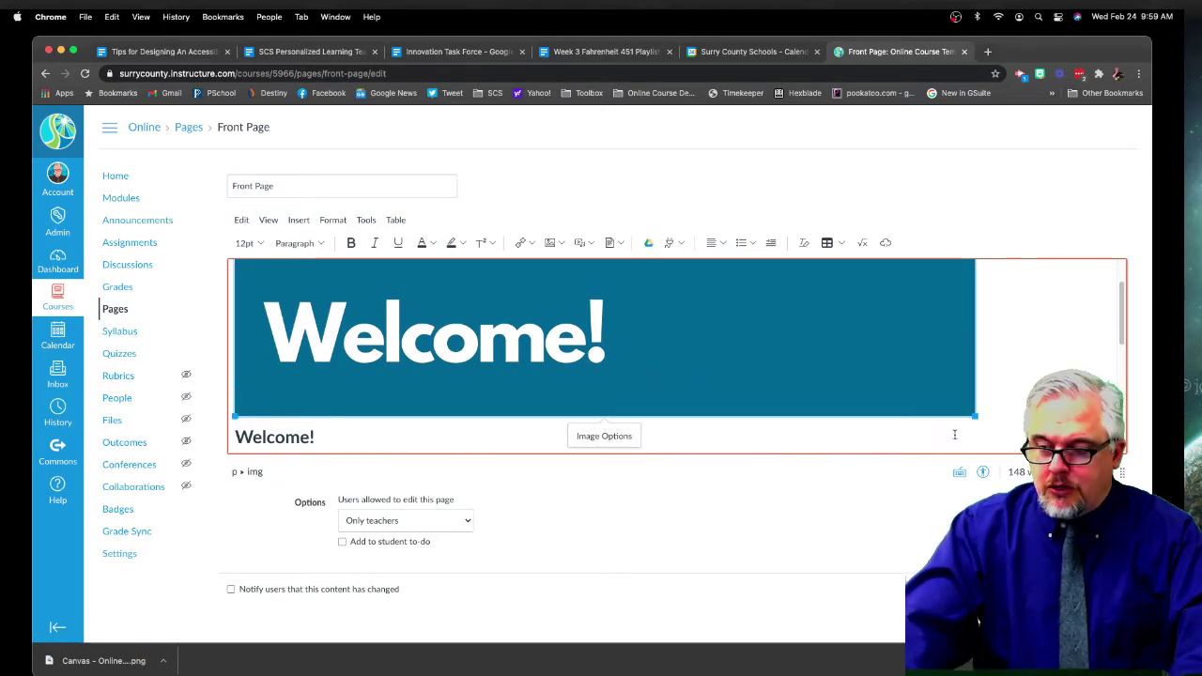
{"action": "left_click_drag", "start_coordinate": [977, 417], "coordinate": [893, 392]}
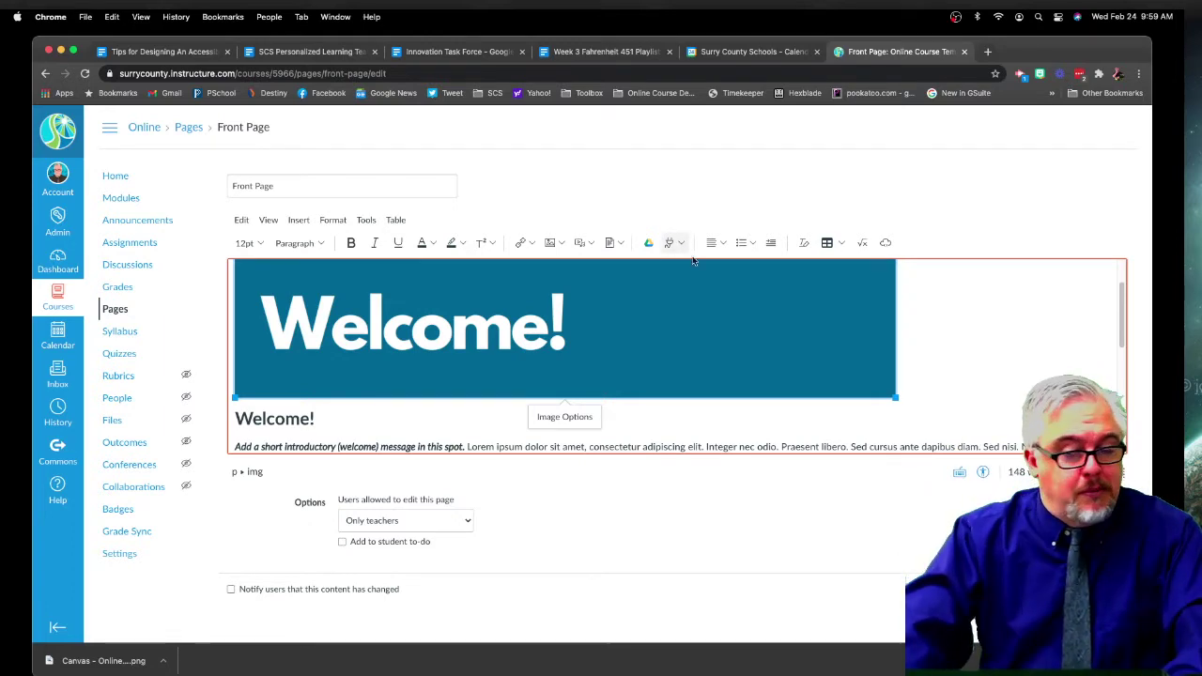
{"action": "scroll", "coordinate": [698, 281], "scroll_direction": "down", "scroll_amount": 5}
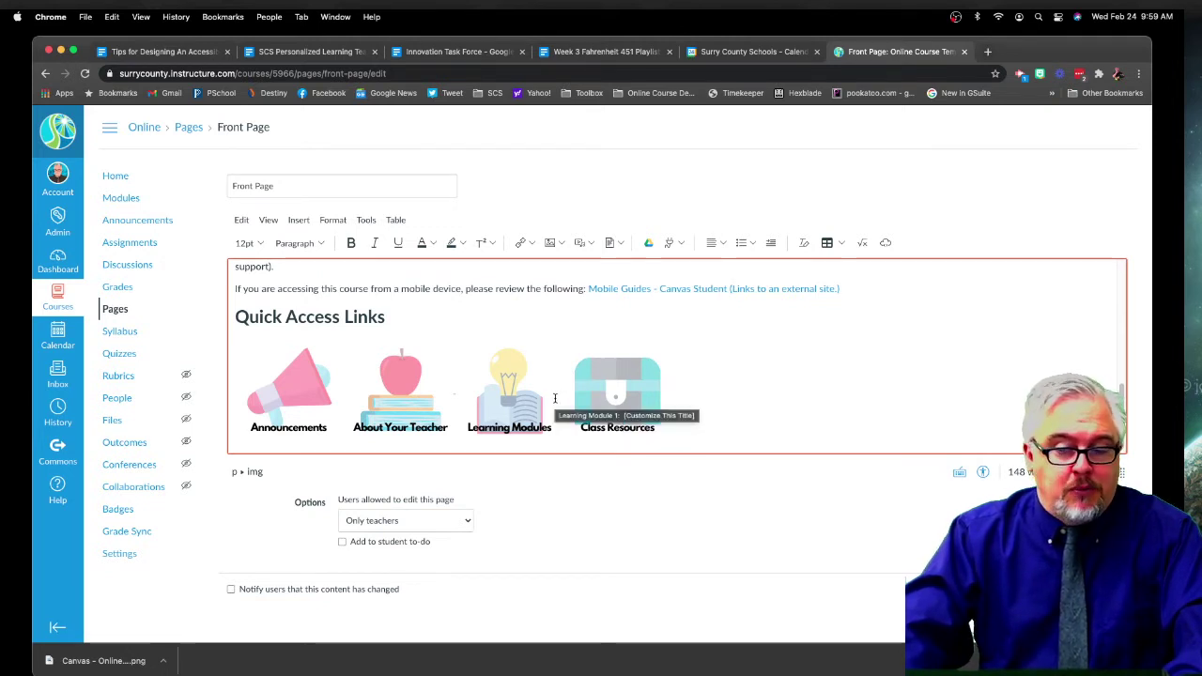
{"action": "scroll", "coordinate": [548, 394], "scroll_direction": "up", "scroll_amount": 1}
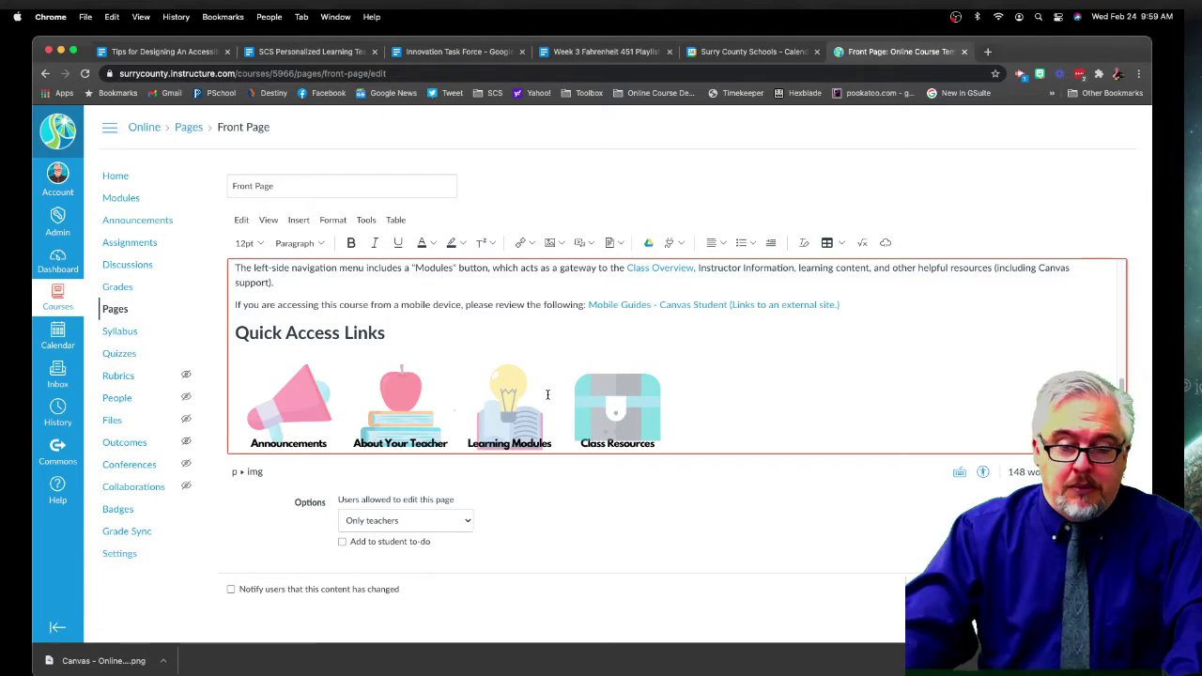
{"action": "scroll", "coordinate": [790, 389], "scroll_direction": "up", "scroll_amount": 6}
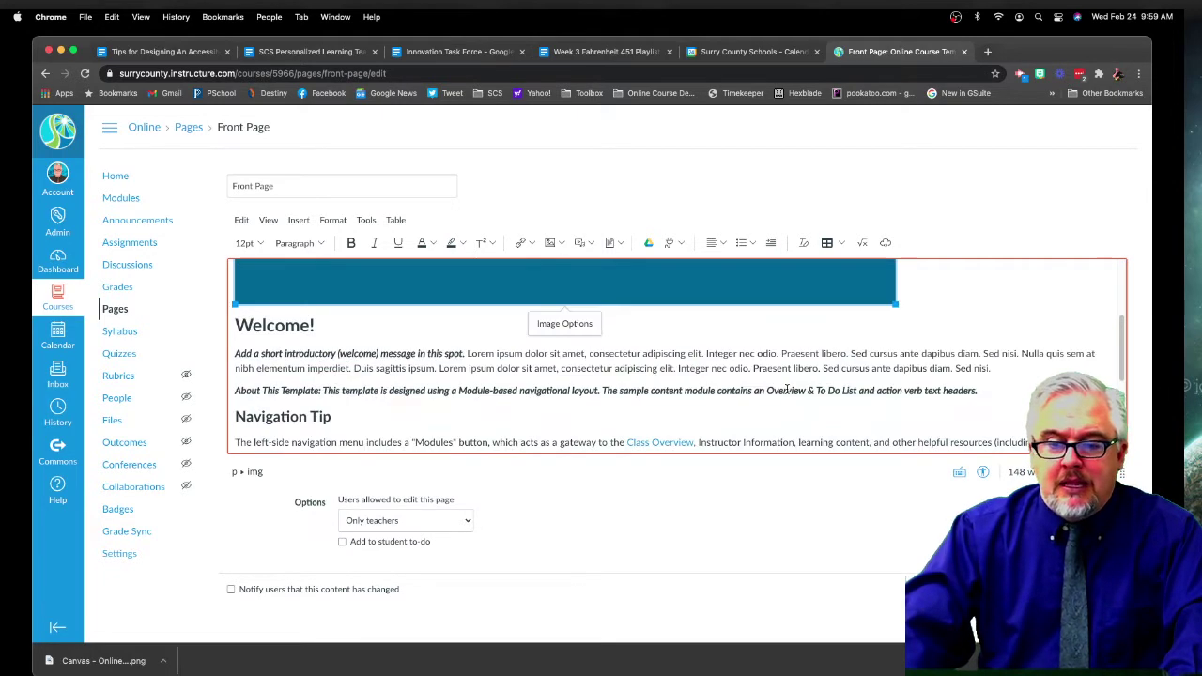
{"action": "scroll", "coordinate": [394, 441], "scroll_direction": "down", "scroll_amount": 5}
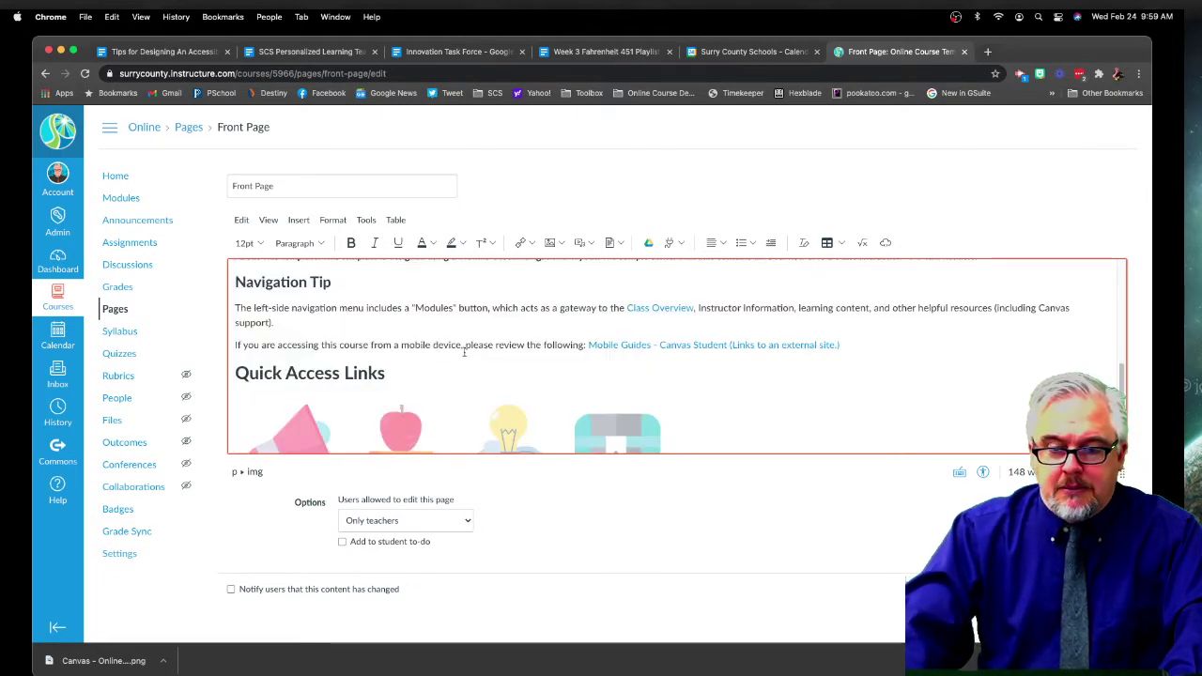
{"action": "scroll", "coordinate": [472, 353], "scroll_direction": "up", "scroll_amount": 3}
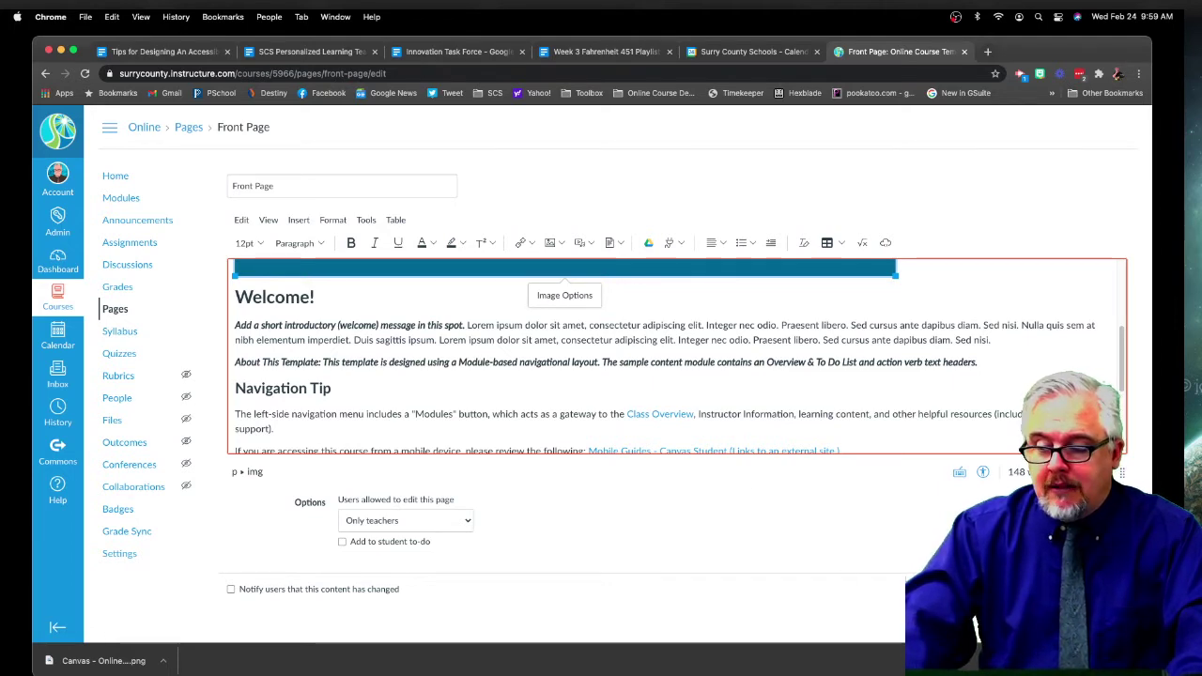
{"action": "key", "text": "super+r"}
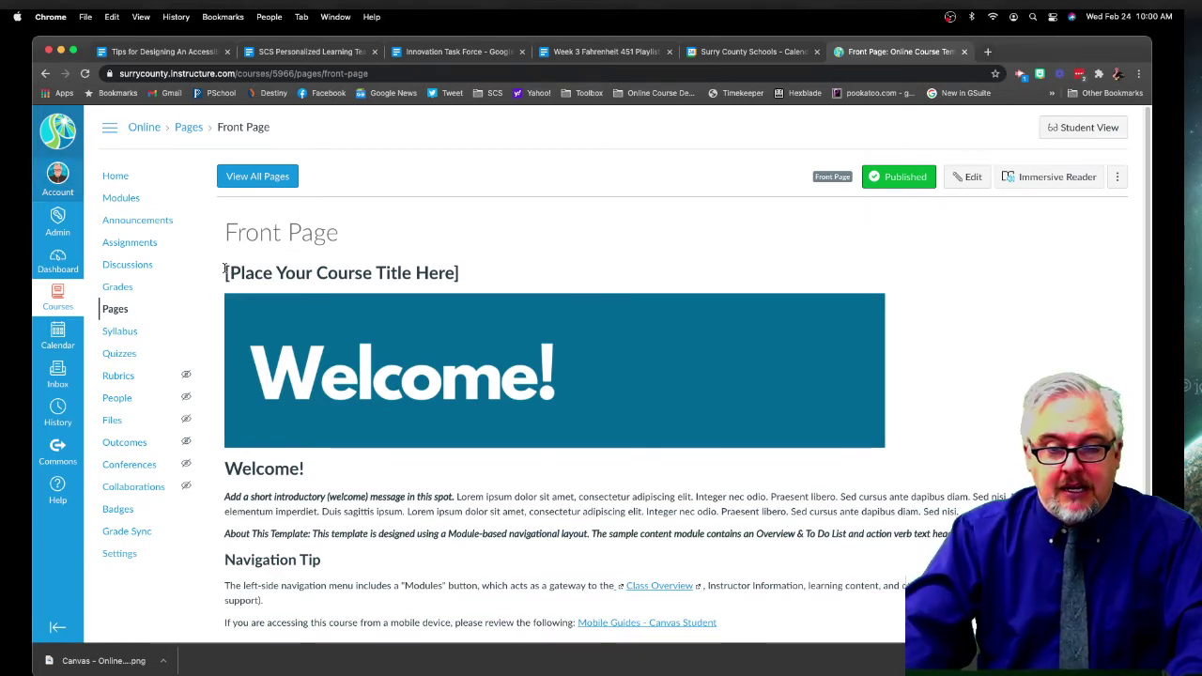
Open the course's modules list and review the items in the Teacher Module
{"action": "left_click", "coordinate": [127, 205]}
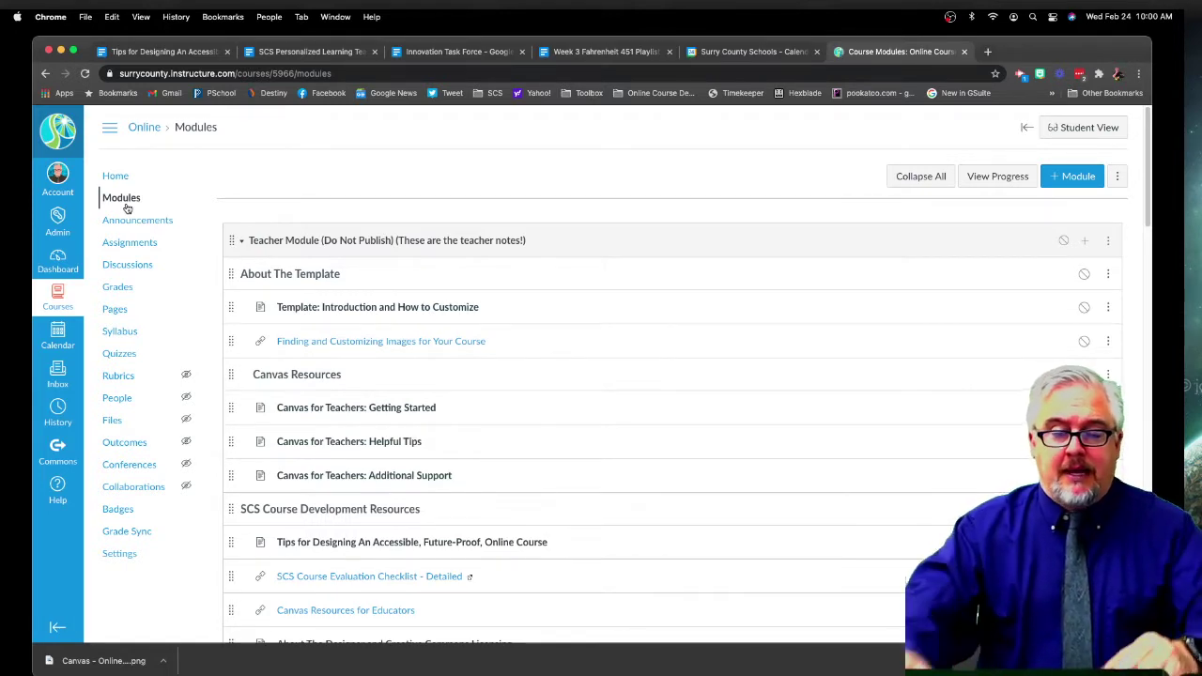
{"action": "scroll", "coordinate": [588, 321], "scroll_direction": "down", "scroll_amount": 2}
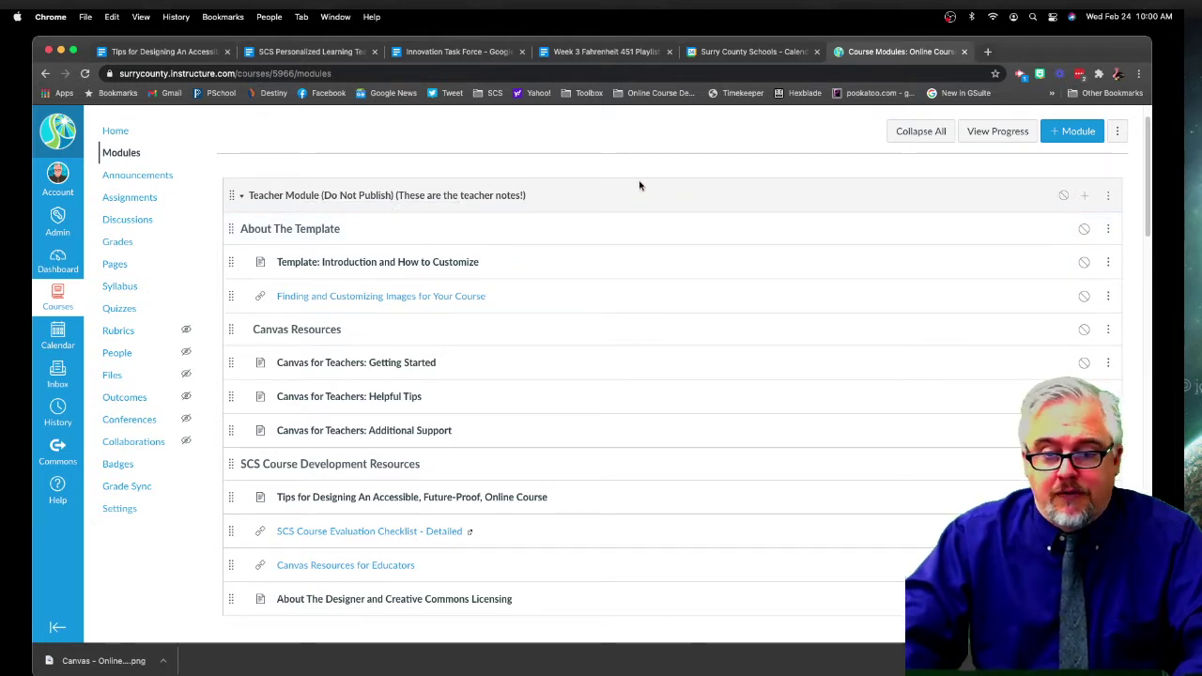
{"action": "scroll", "coordinate": [639, 185], "scroll_direction": "down", "scroll_amount": 2}
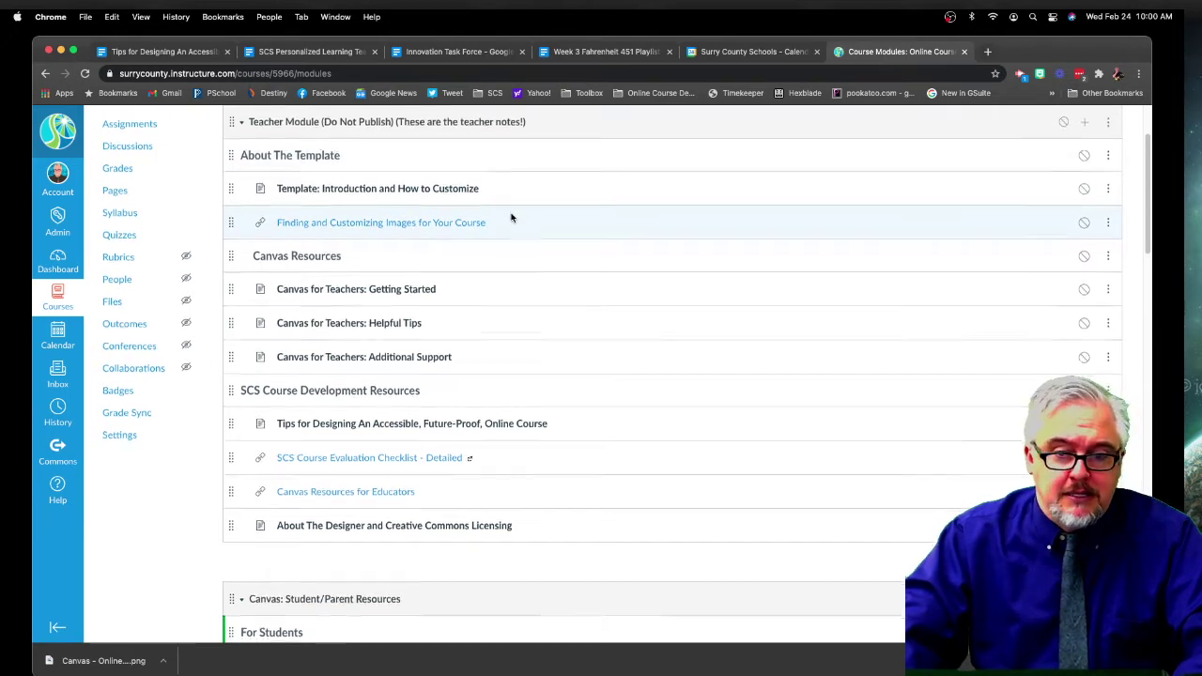
{"action": "scroll", "coordinate": [511, 218], "scroll_direction": "down", "scroll_amount": 1}
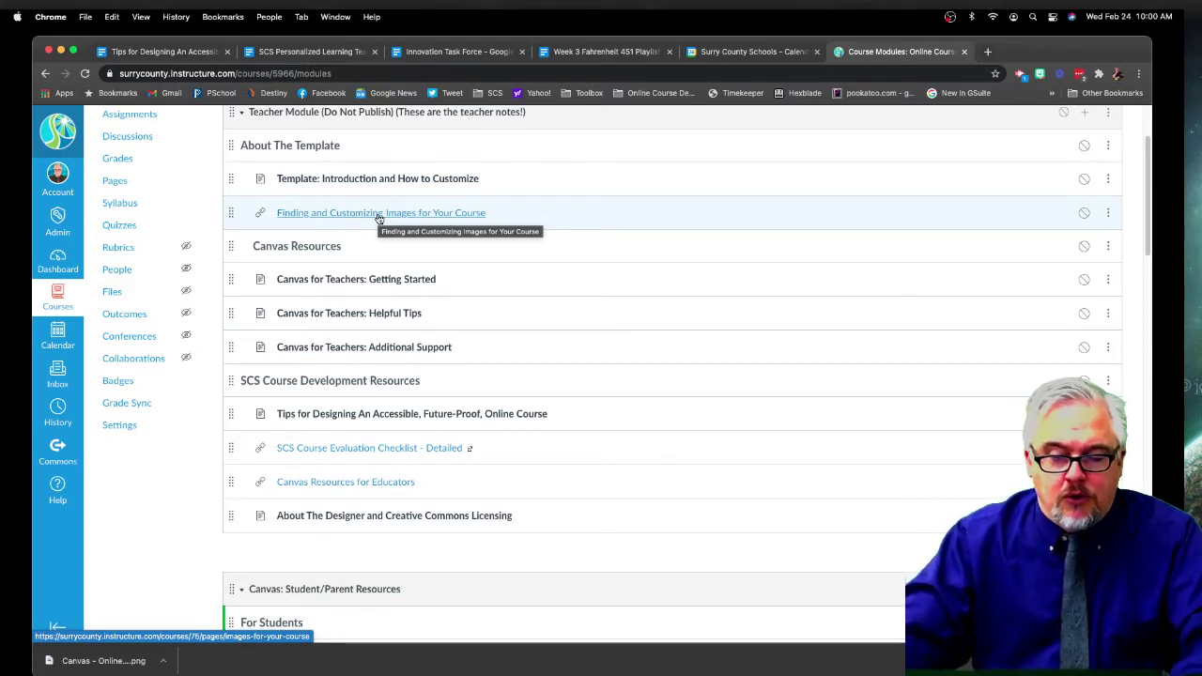
{"action": "scroll", "coordinate": [439, 231], "scroll_direction": "down", "scroll_amount": 1}
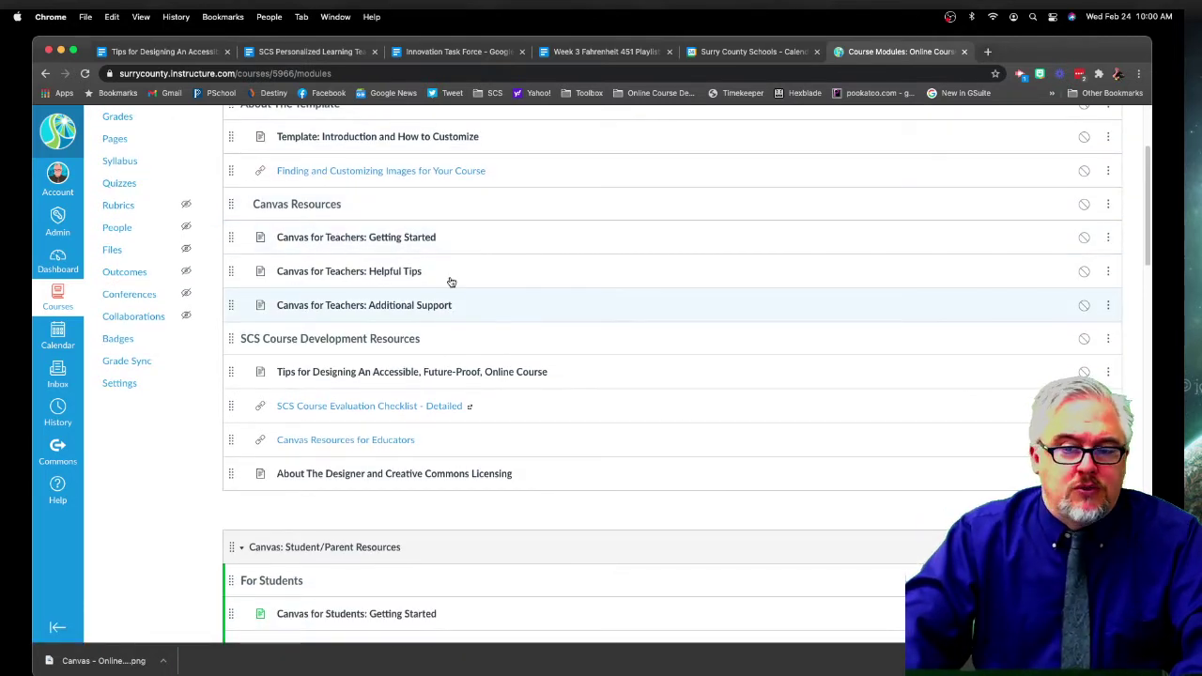
{"action": "scroll", "coordinate": [454, 249], "scroll_direction": "down", "scroll_amount": 1}
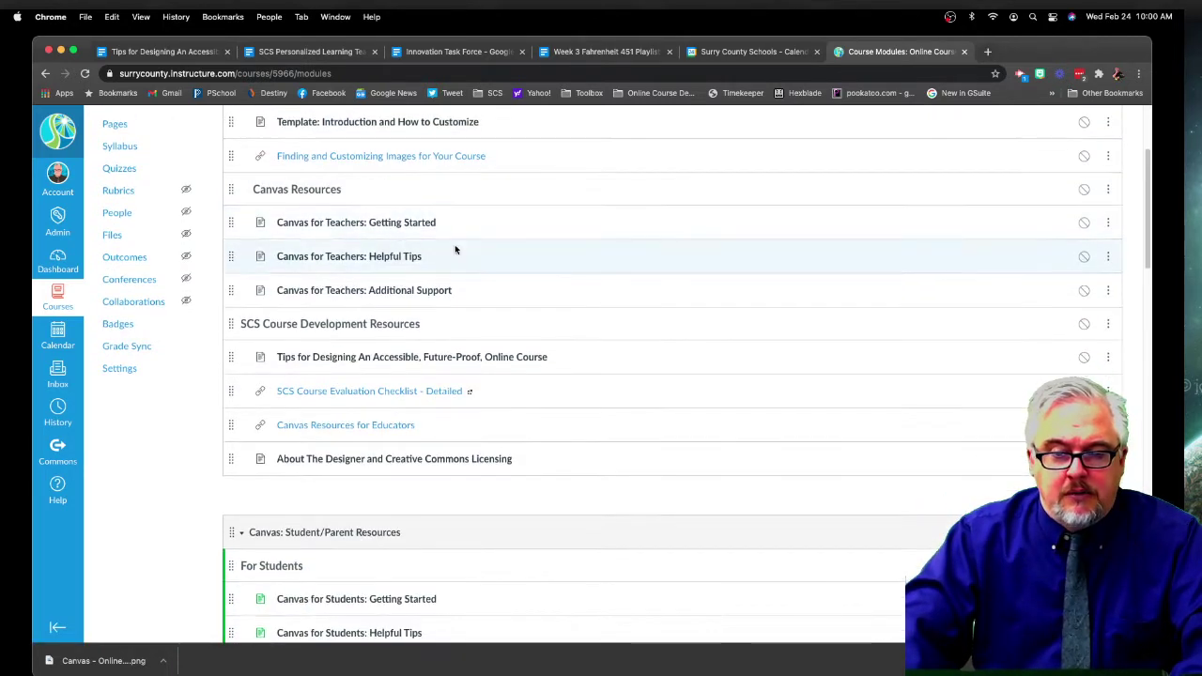
{"action": "scroll", "coordinate": [460, 246], "scroll_direction": "down", "scroll_amount": 3}
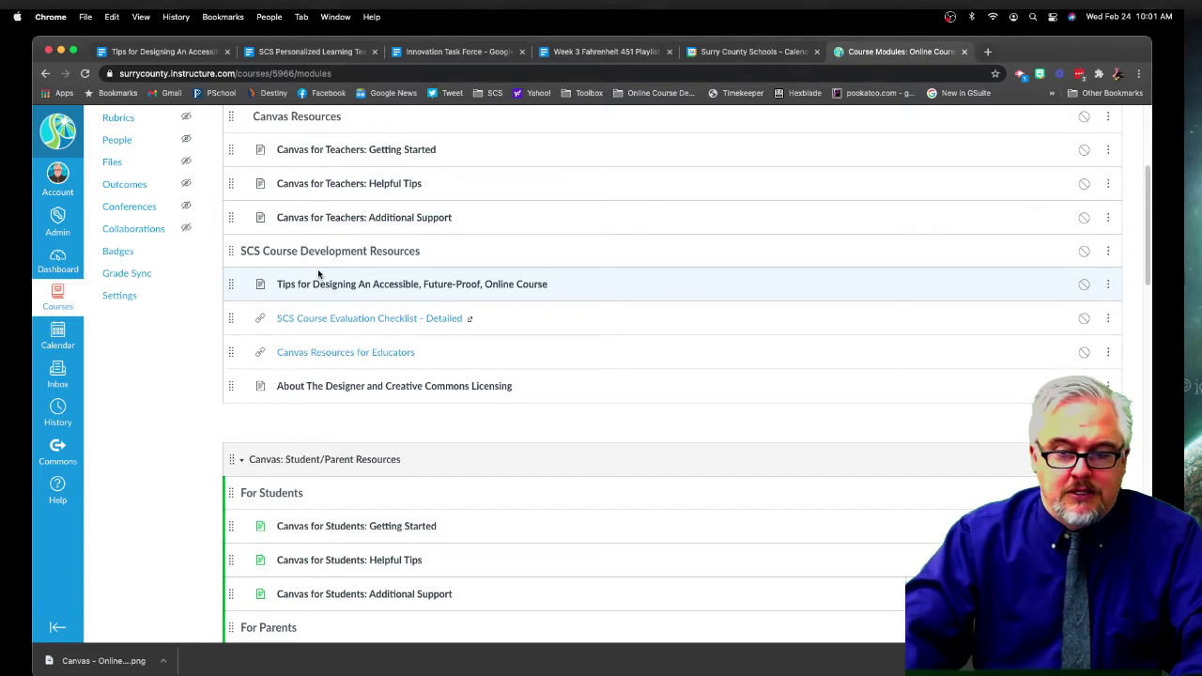
Open the page "Tips for Designing An Accessible, Future-Proof, Online Course" and read through its recommendations
{"action": "left_click", "coordinate": [343, 287]}
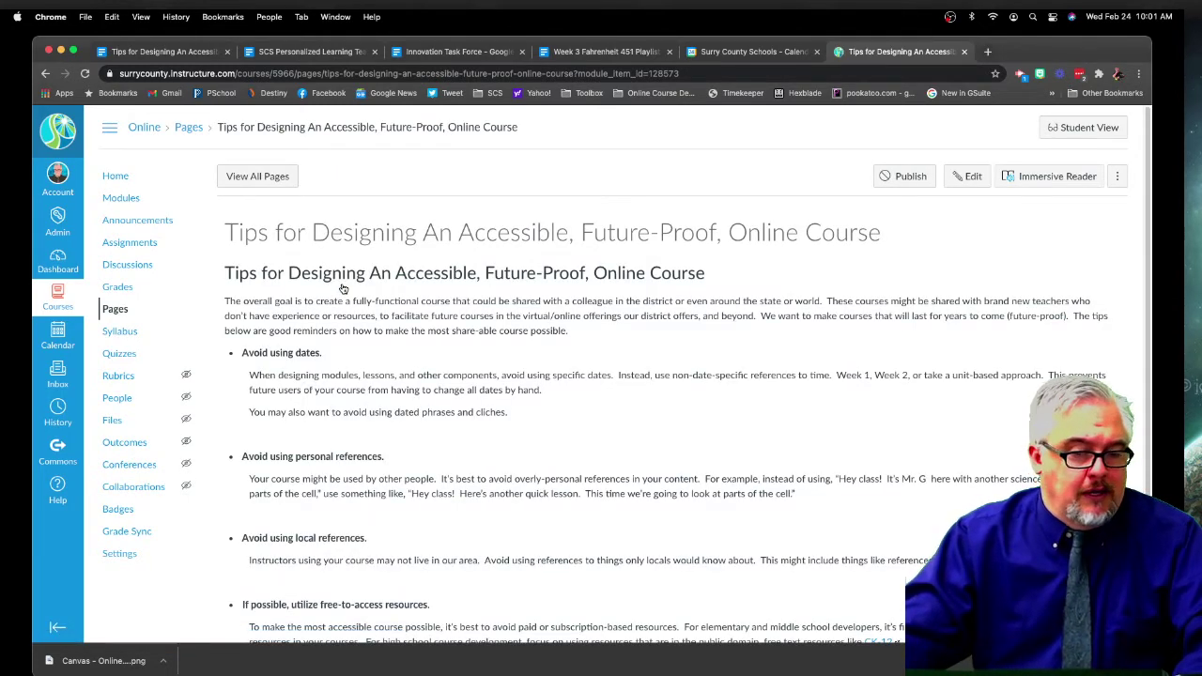
{"action": "scroll", "coordinate": [564, 328], "scroll_direction": "down", "scroll_amount": 2}
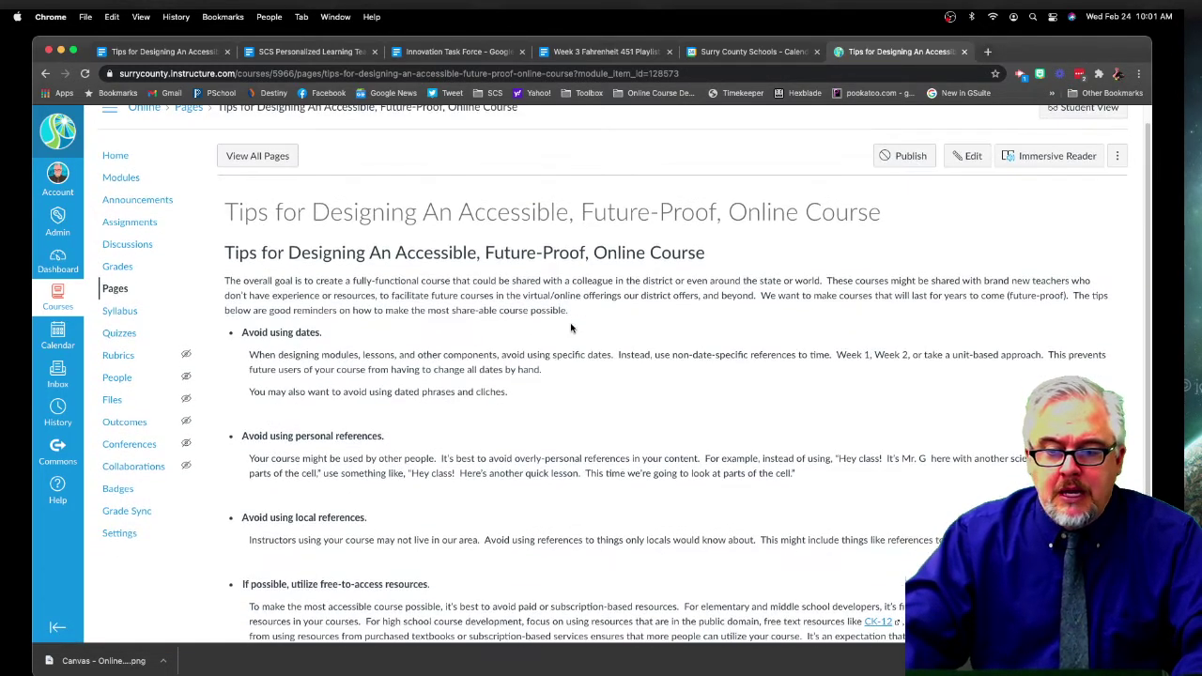
{"action": "scroll", "coordinate": [570, 328], "scroll_direction": "down", "scroll_amount": 2}
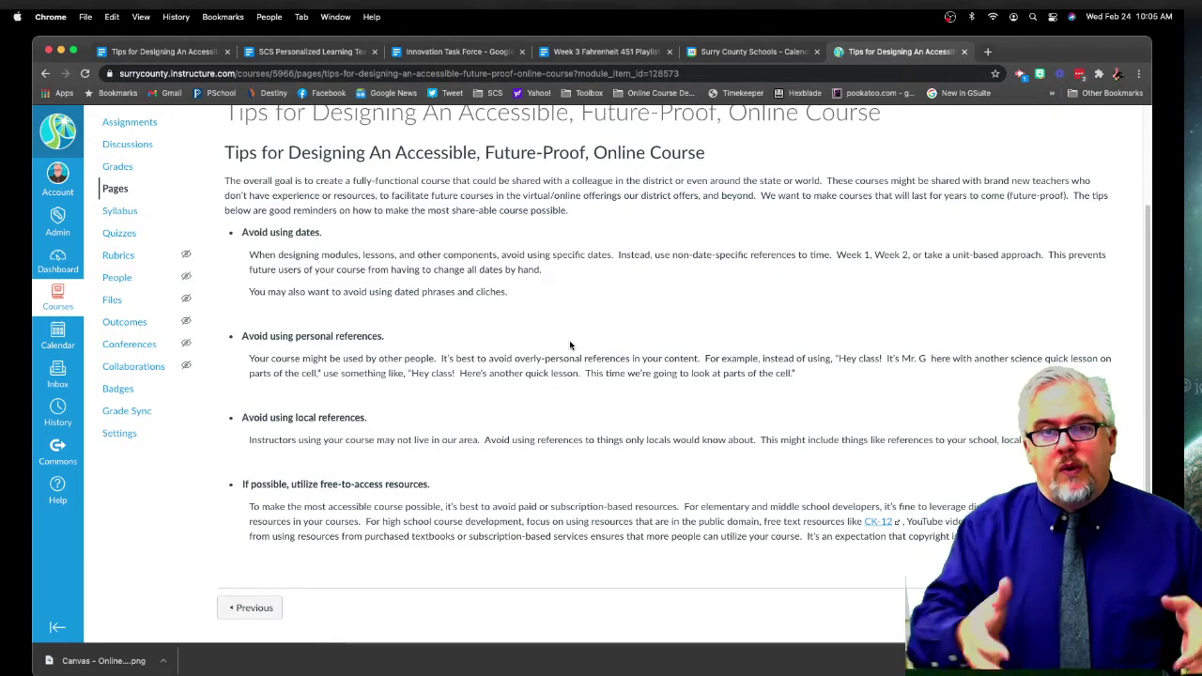
Return to the course's modules list and review the SCS Course Development Resources in the Teacher Module
{"action": "scroll", "coordinate": [578, 344], "scroll_direction": "up", "scroll_amount": 3}
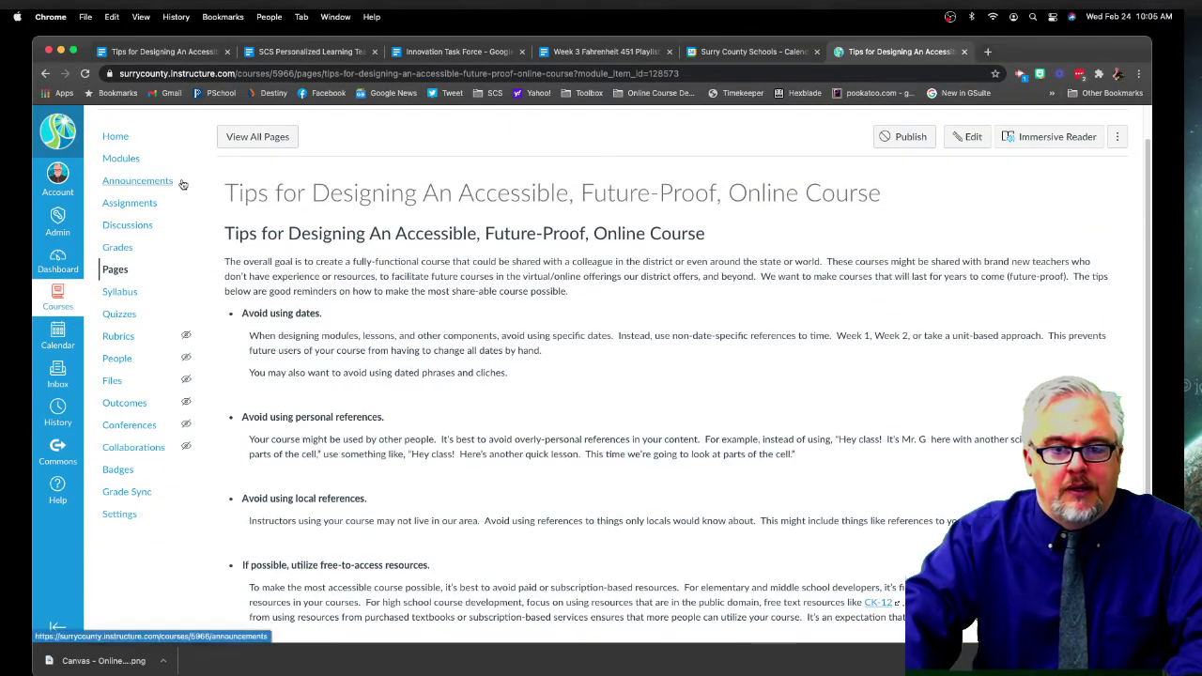
{"action": "left_click", "coordinate": [122, 159]}
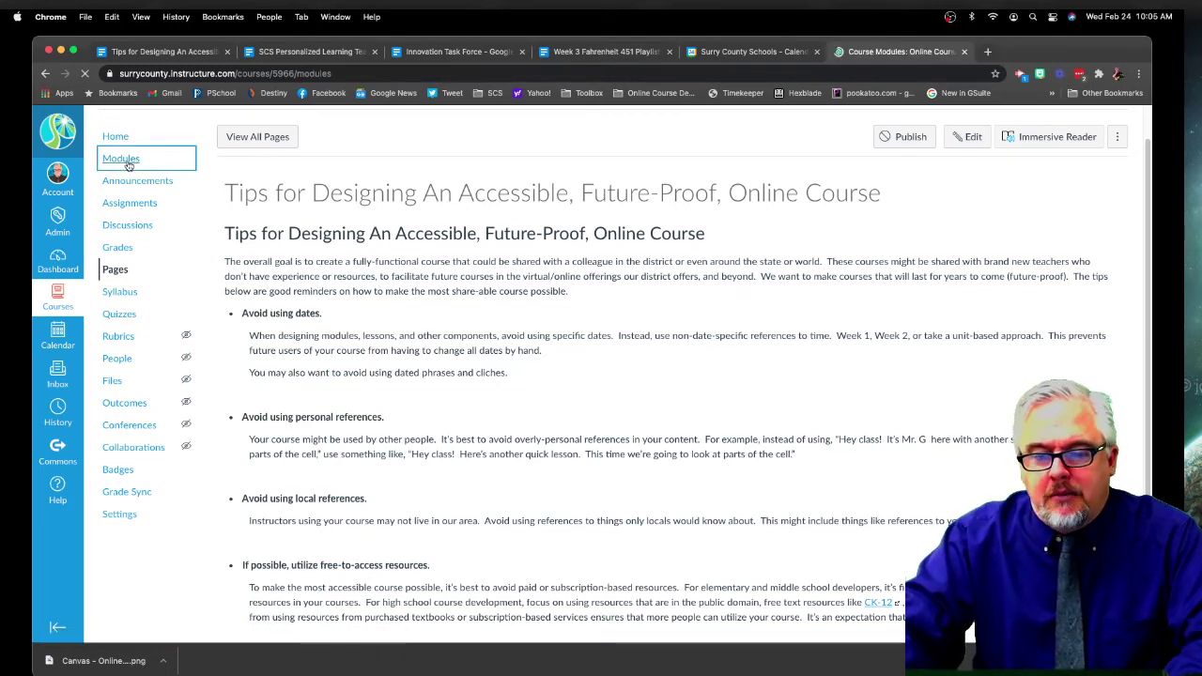
{"action": "scroll", "coordinate": [680, 370], "scroll_direction": "down", "scroll_amount": 2}
{"action": "scroll", "coordinate": [680, 370], "scroll_direction": "down", "scroll_amount": 3}
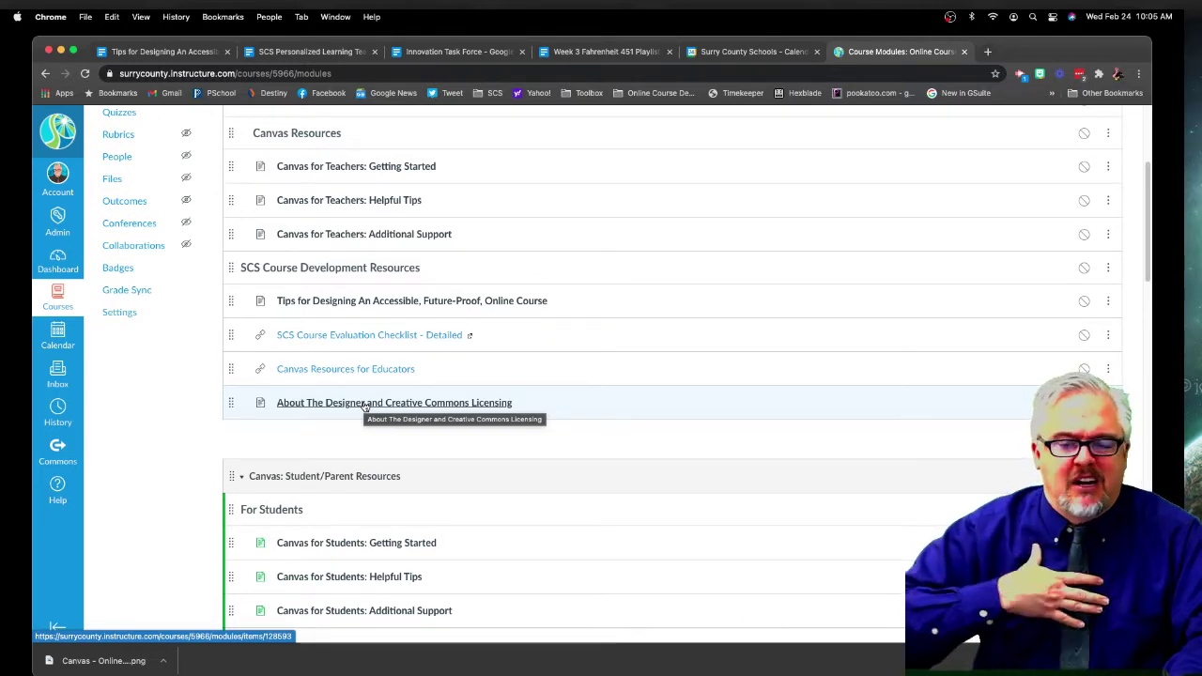
{"action": "scroll", "coordinate": [428, 334], "scroll_direction": "down", "scroll_amount": 1}
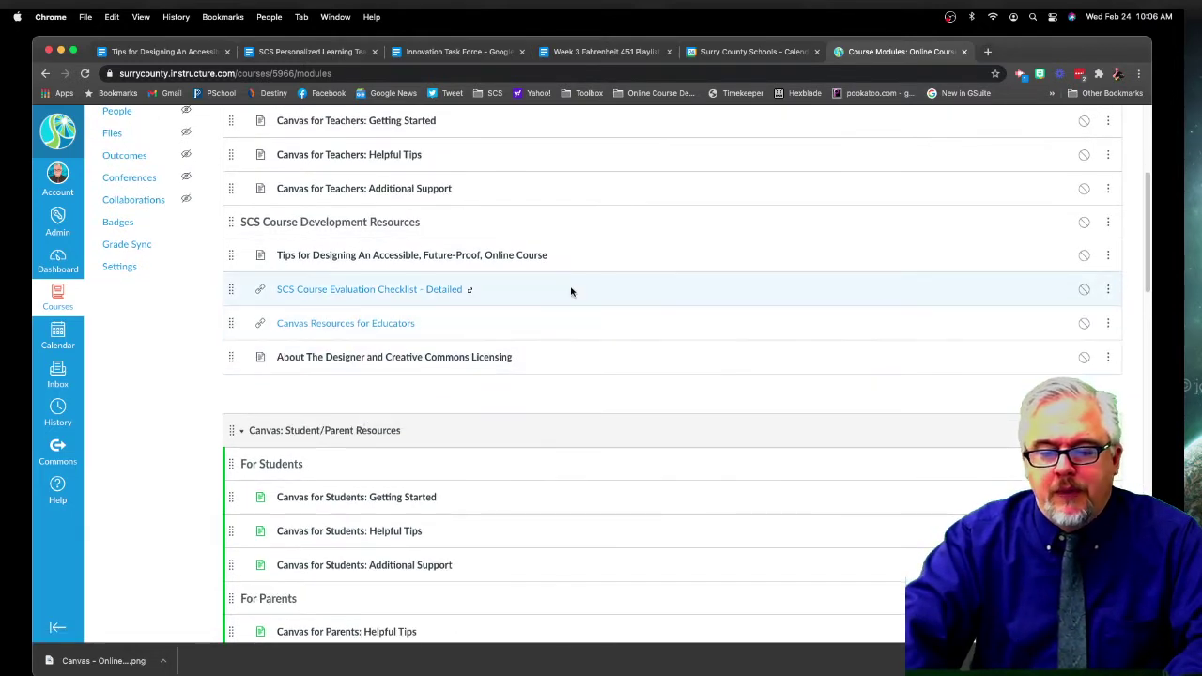
Review the student and parent pages in "Canvas: Student/Parent Resources" and move on to the "Welcome to Our Class!" module
{"action": "scroll", "coordinate": [574, 288], "scroll_direction": "down", "scroll_amount": 5}
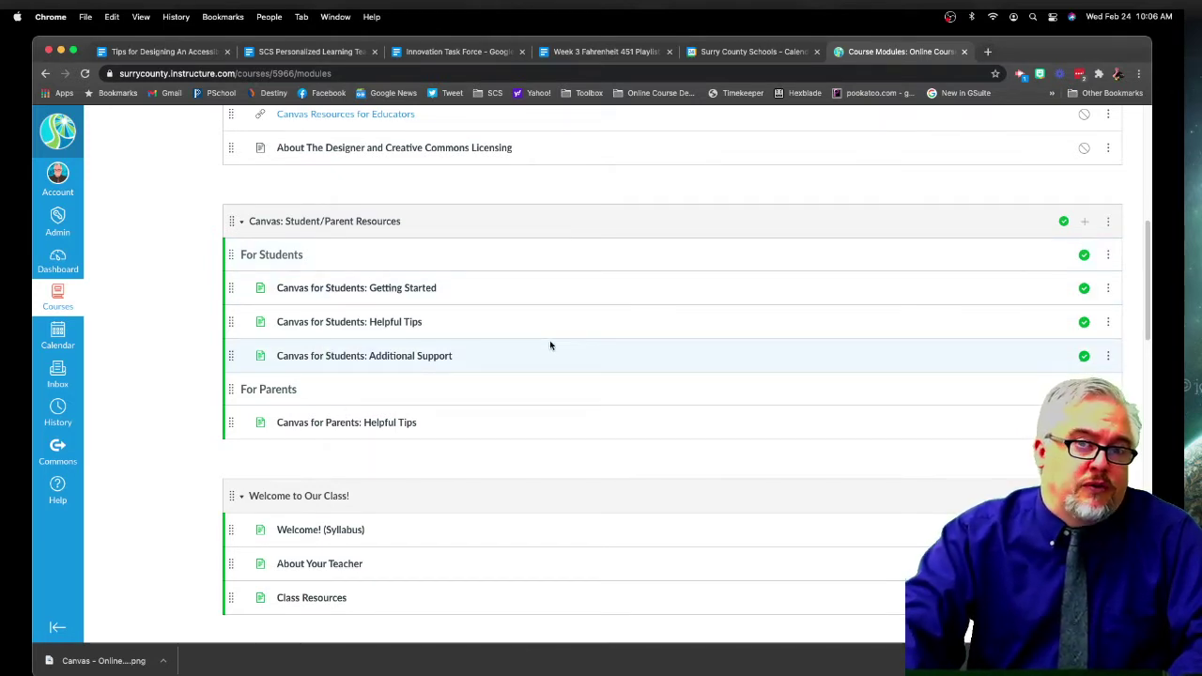
{"action": "scroll", "coordinate": [573, 343], "scroll_direction": "down", "scroll_amount": 2}
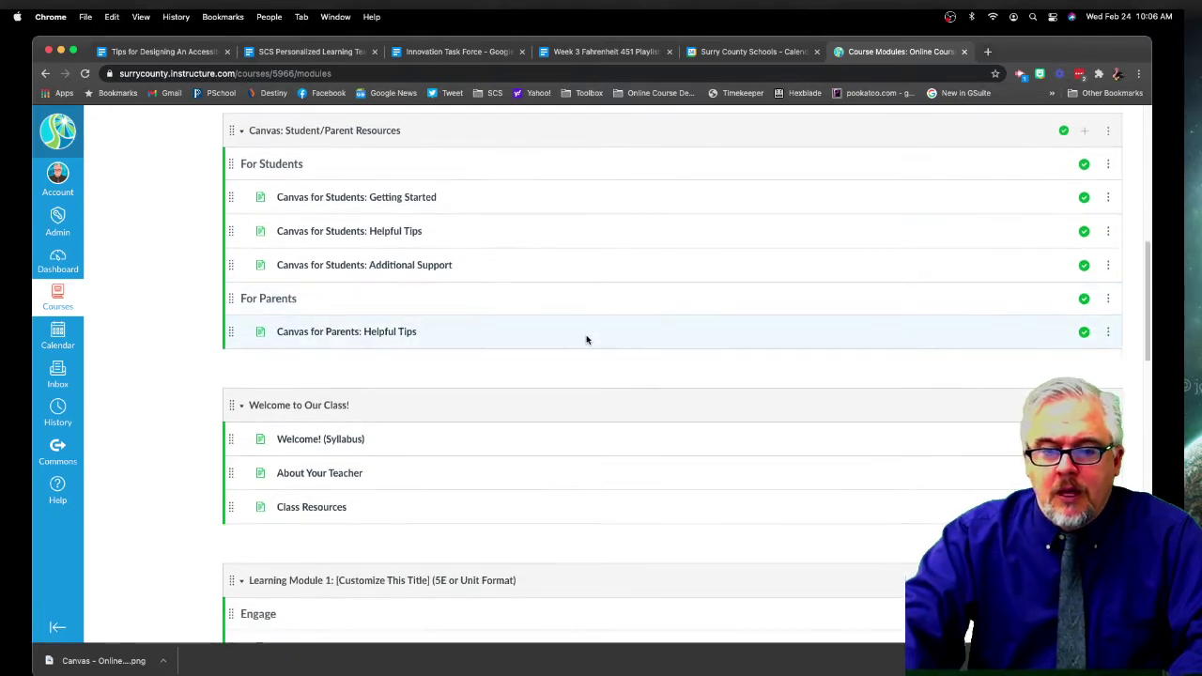
{"action": "scroll", "coordinate": [586, 339], "scroll_direction": "up", "scroll_amount": 2}
{"action": "scroll", "coordinate": [587, 338], "scroll_direction": "down", "scroll_amount": 5}
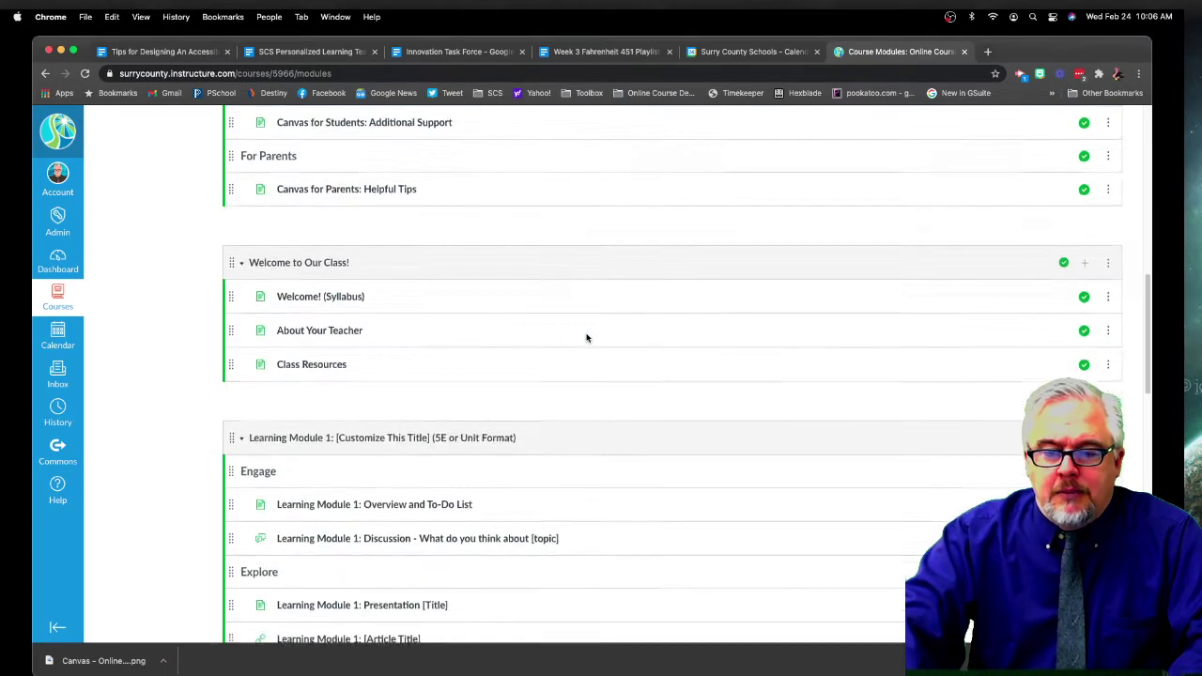
{"action": "scroll", "coordinate": [586, 338], "scroll_direction": "down", "scroll_amount": 1}
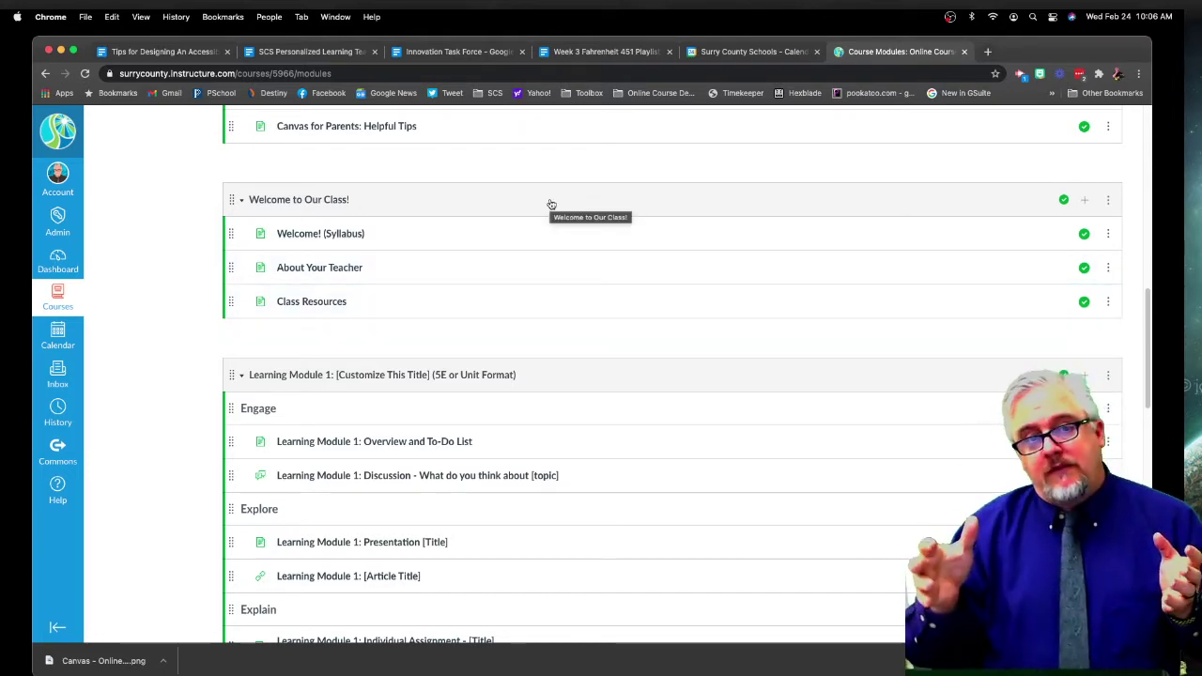
View the "Welcome! (Syllabus)" page and return to the "Welcome to Our Class!" module in the modules list
{"action": "left_click", "coordinate": [284, 239]}
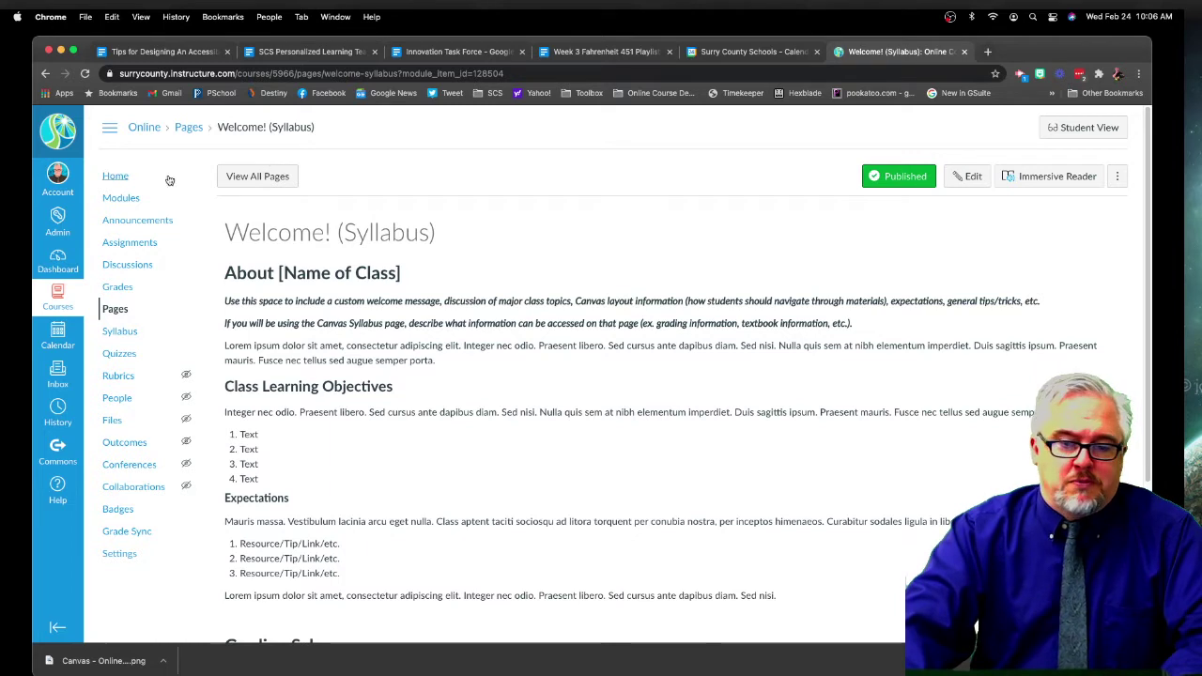
{"action": "left_click", "coordinate": [120, 197]}
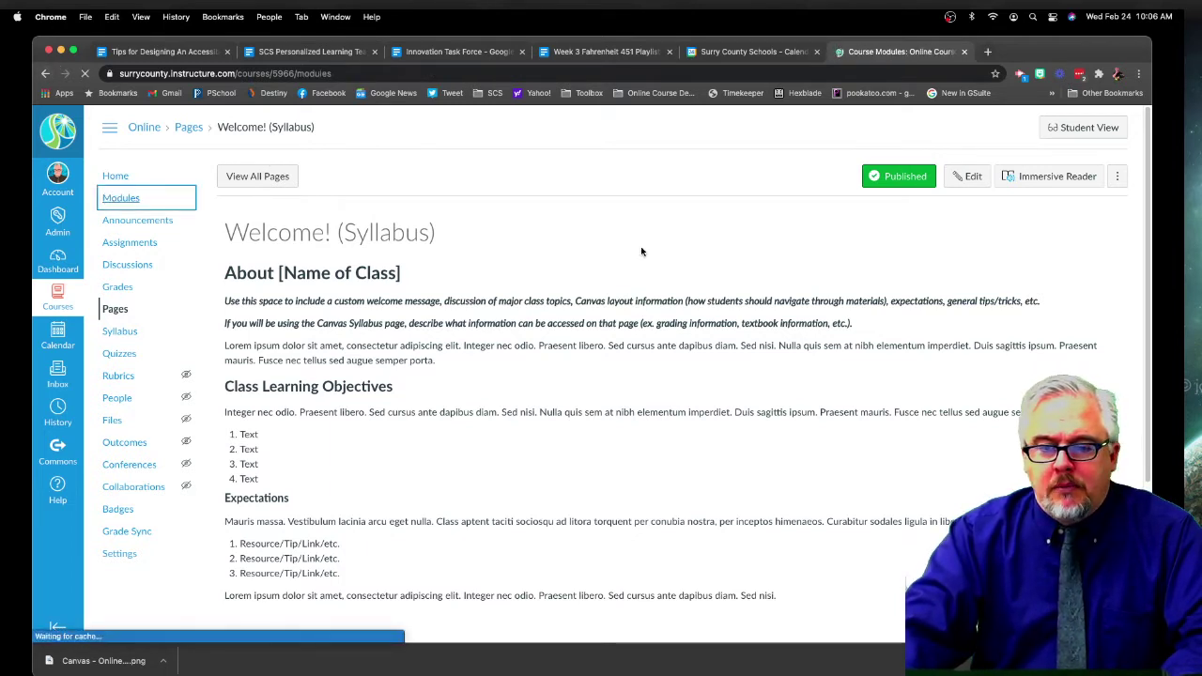
{"action": "scroll", "coordinate": [705, 329], "scroll_direction": "down", "scroll_amount": 5}
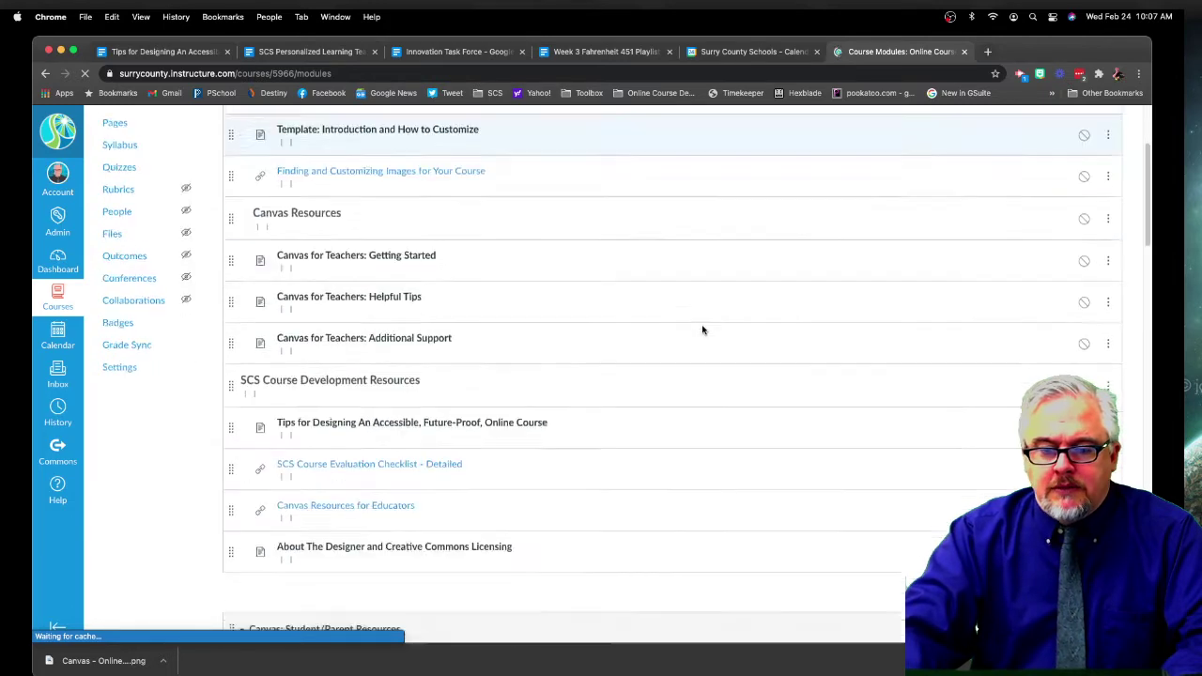
{"action": "scroll", "coordinate": [703, 329], "scroll_direction": "down", "scroll_amount": 10}
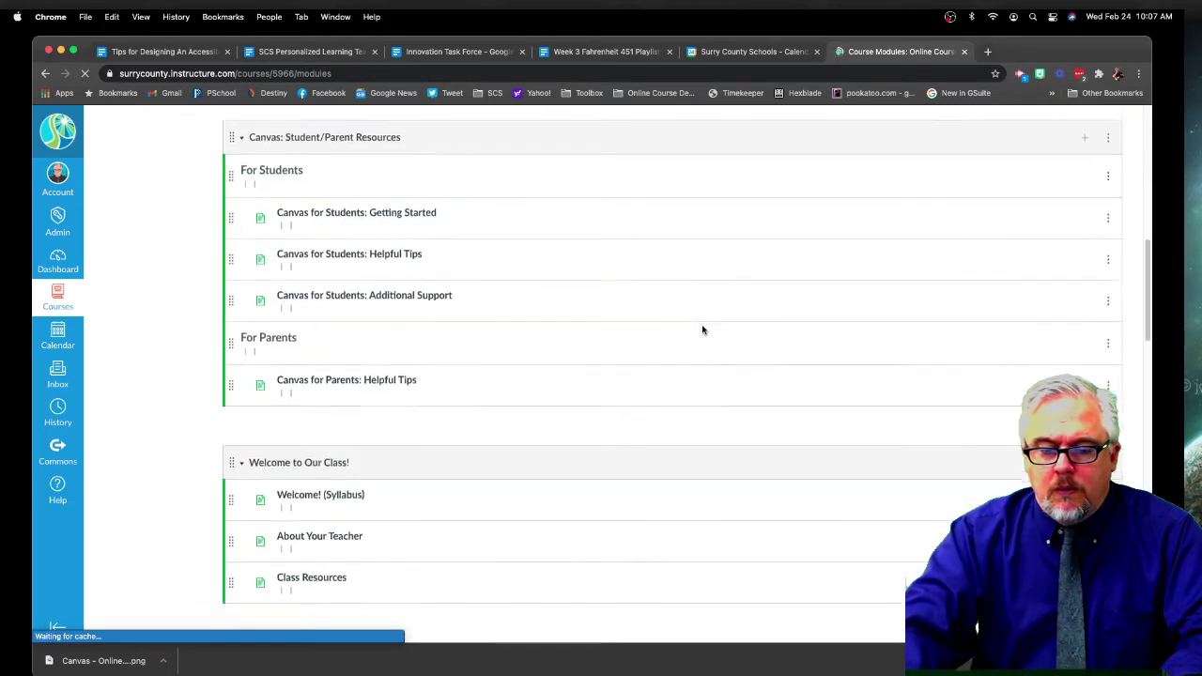
{"action": "scroll", "coordinate": [703, 330], "scroll_direction": "down", "scroll_amount": 4}
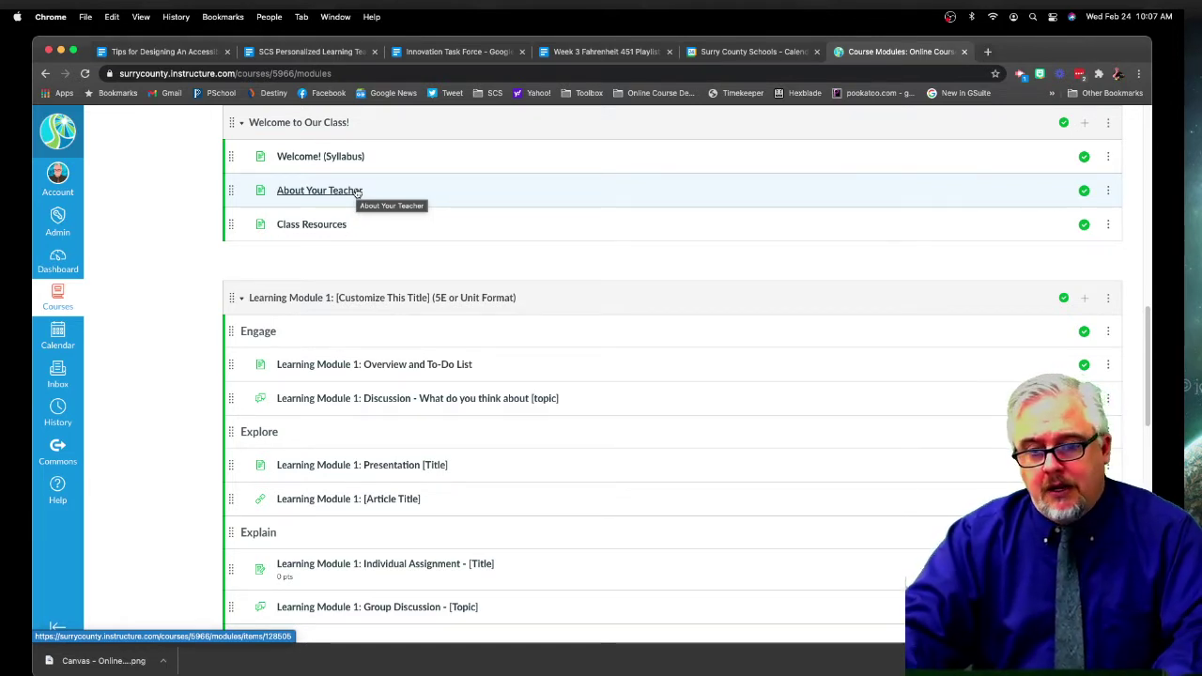
Open the "Class Resources" page and look through its placeholder sections
{"action": "left_click", "coordinate": [303, 230]}
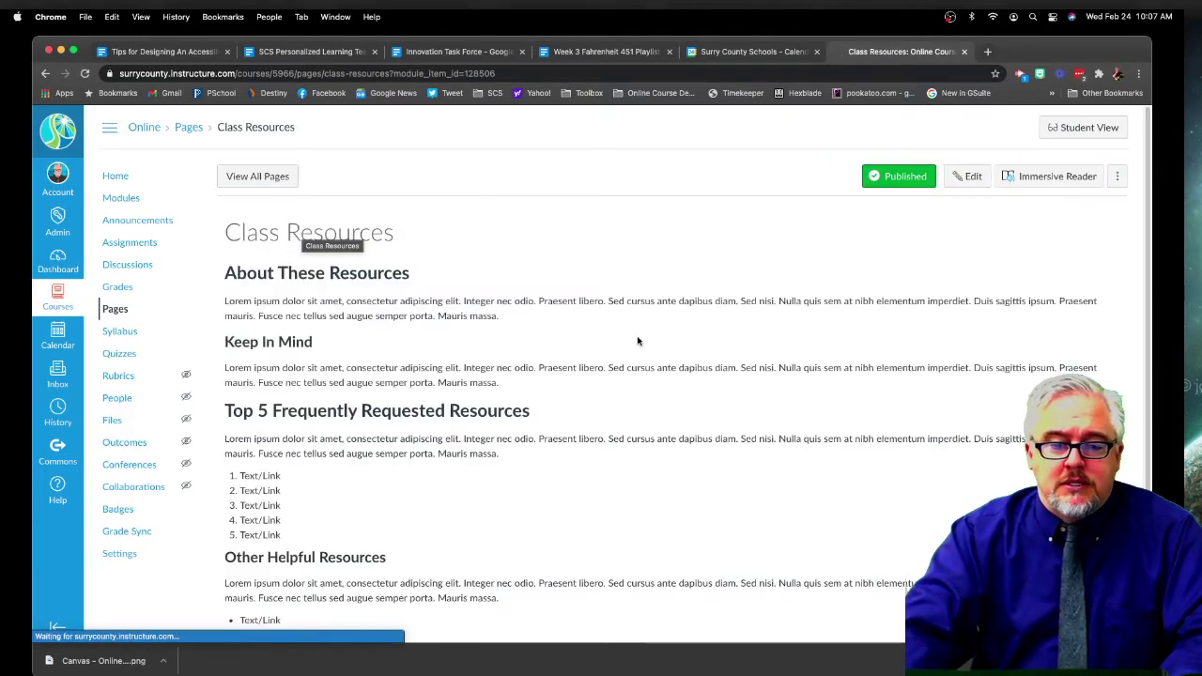
{"action": "scroll", "coordinate": [639, 342], "scroll_direction": "down", "scroll_amount": 5}
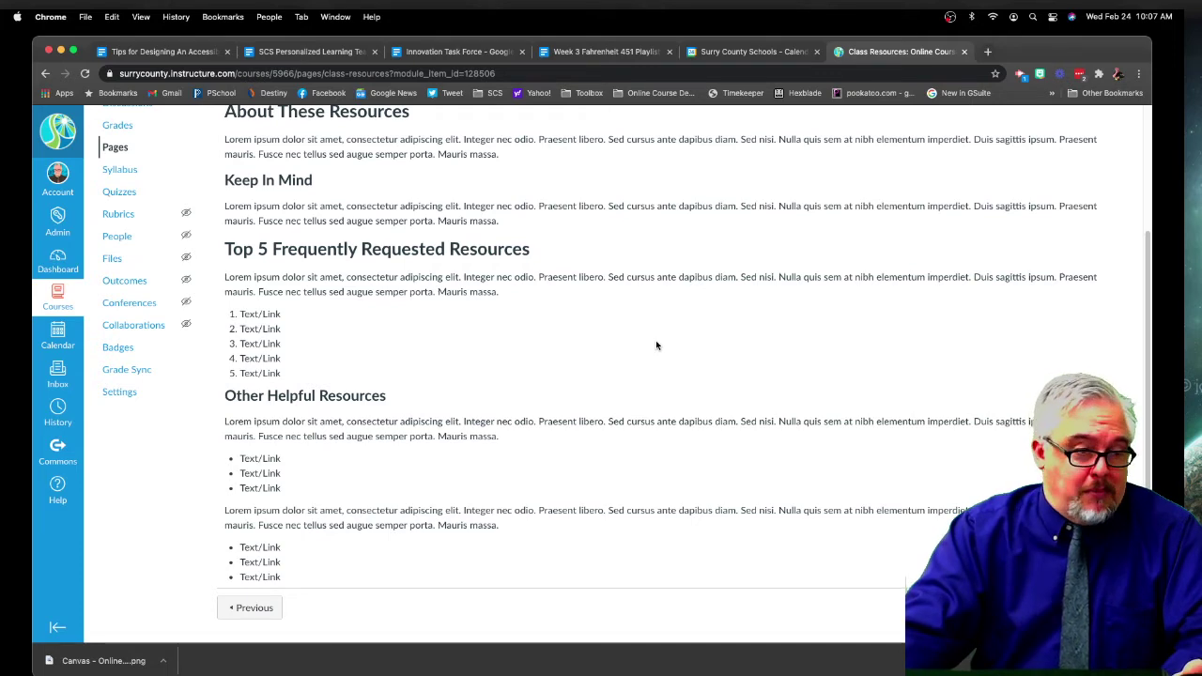
{"action": "scroll", "coordinate": [656, 346], "scroll_direction": "up", "scroll_amount": 1}
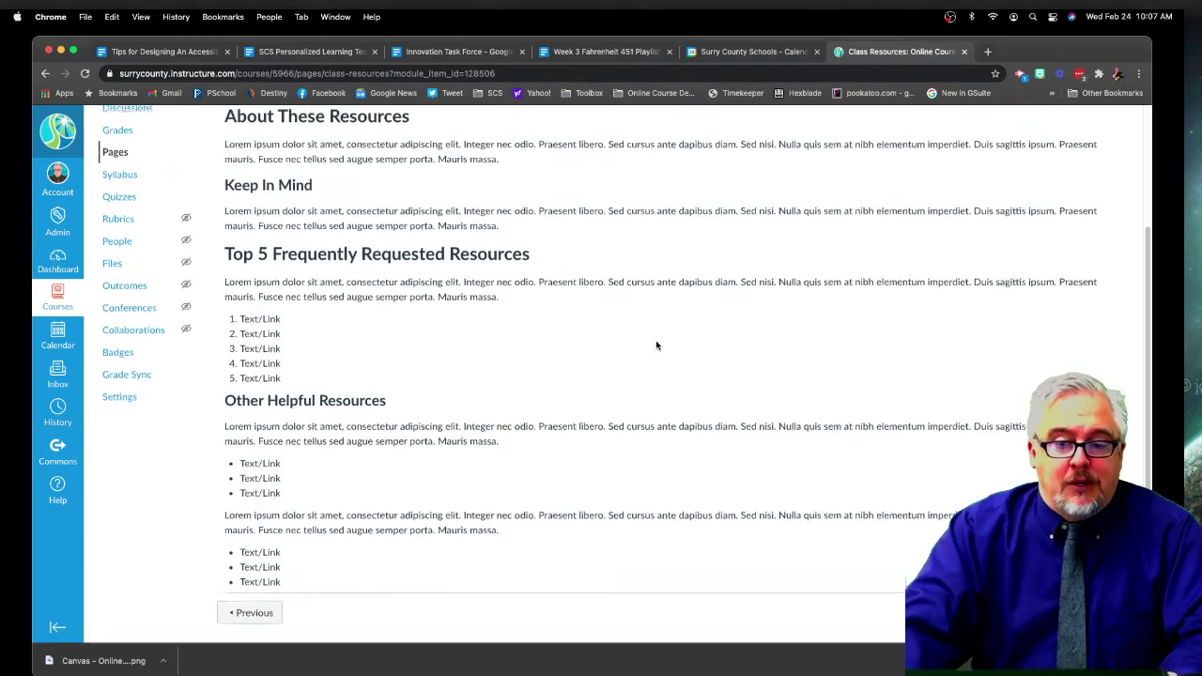
{"action": "scroll", "coordinate": [656, 346], "scroll_direction": "up", "scroll_amount": 5}
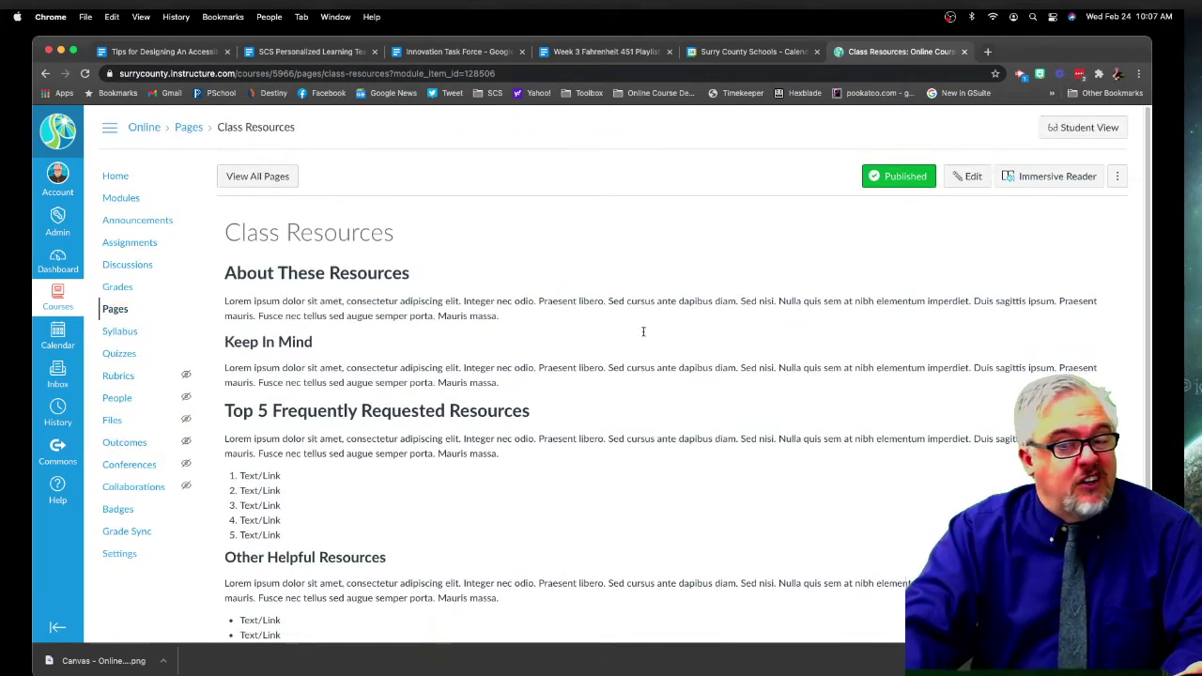
Go back to the modules list and examine the 5E section headers and items of Learning Module 1
{"action": "left_click", "coordinate": [45, 73]}
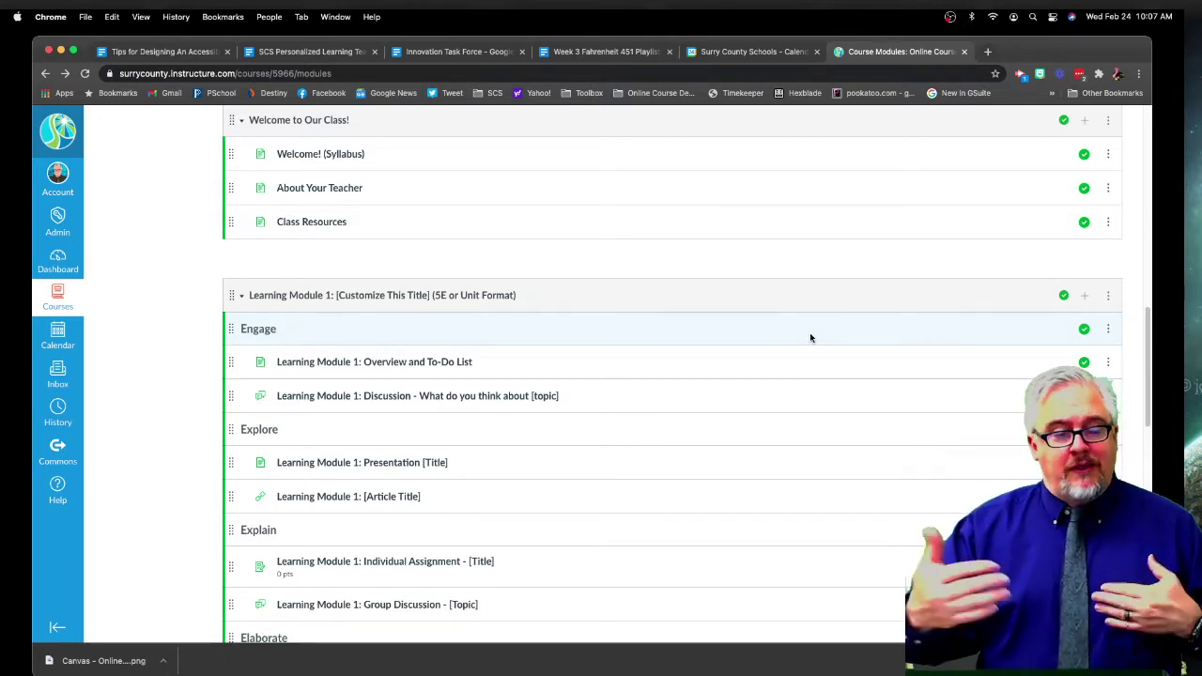
{"action": "scroll", "coordinate": [722, 324], "scroll_direction": "down", "scroll_amount": 1}
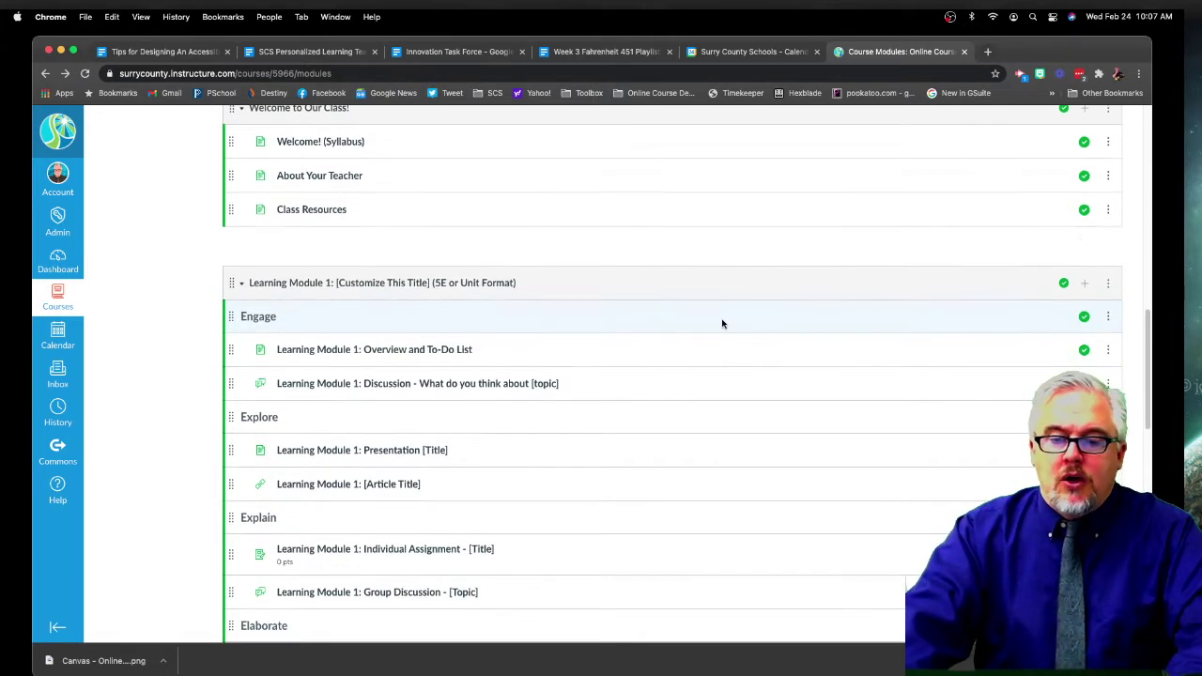
{"action": "scroll", "coordinate": [722, 324], "scroll_direction": "down", "scroll_amount": 1}
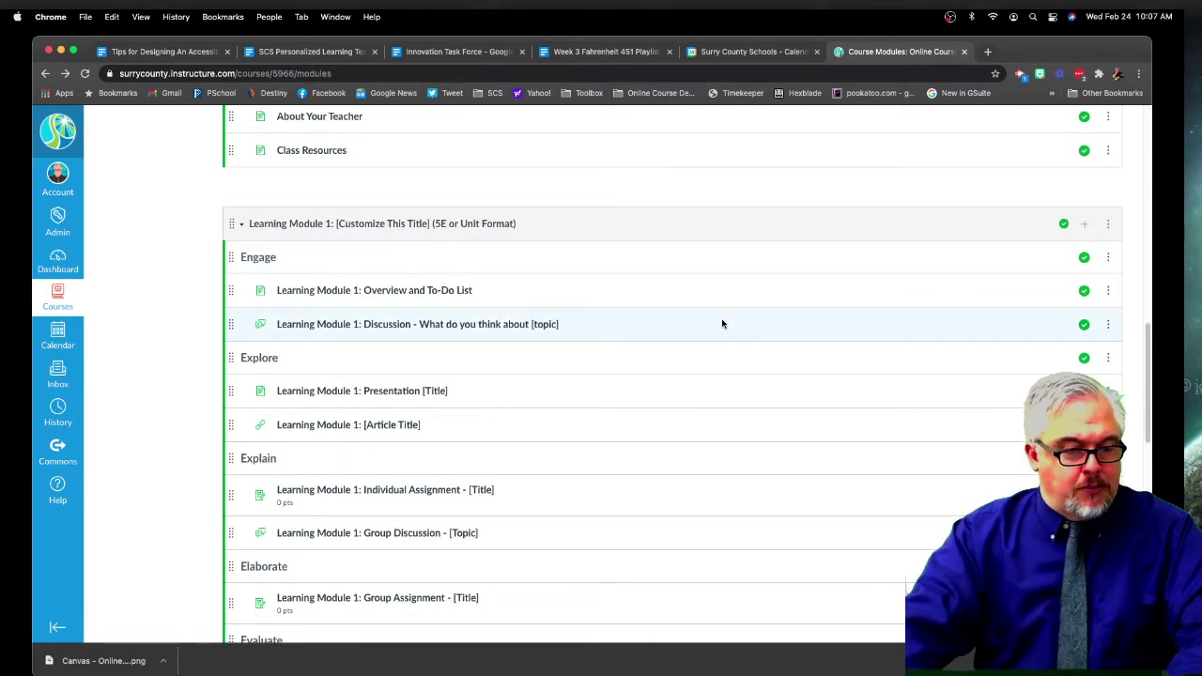
{"action": "scroll", "coordinate": [727, 324], "scroll_direction": "down", "scroll_amount": 1}
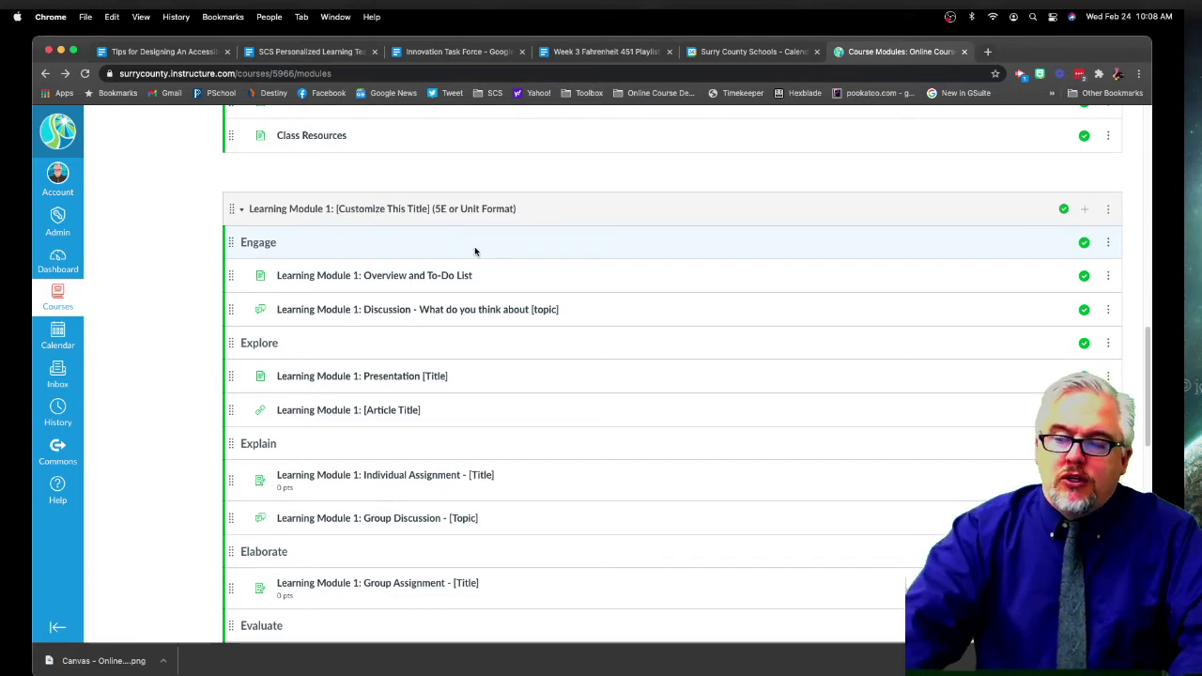
{"action": "scroll", "coordinate": [271, 229], "scroll_direction": "down", "scroll_amount": 1}
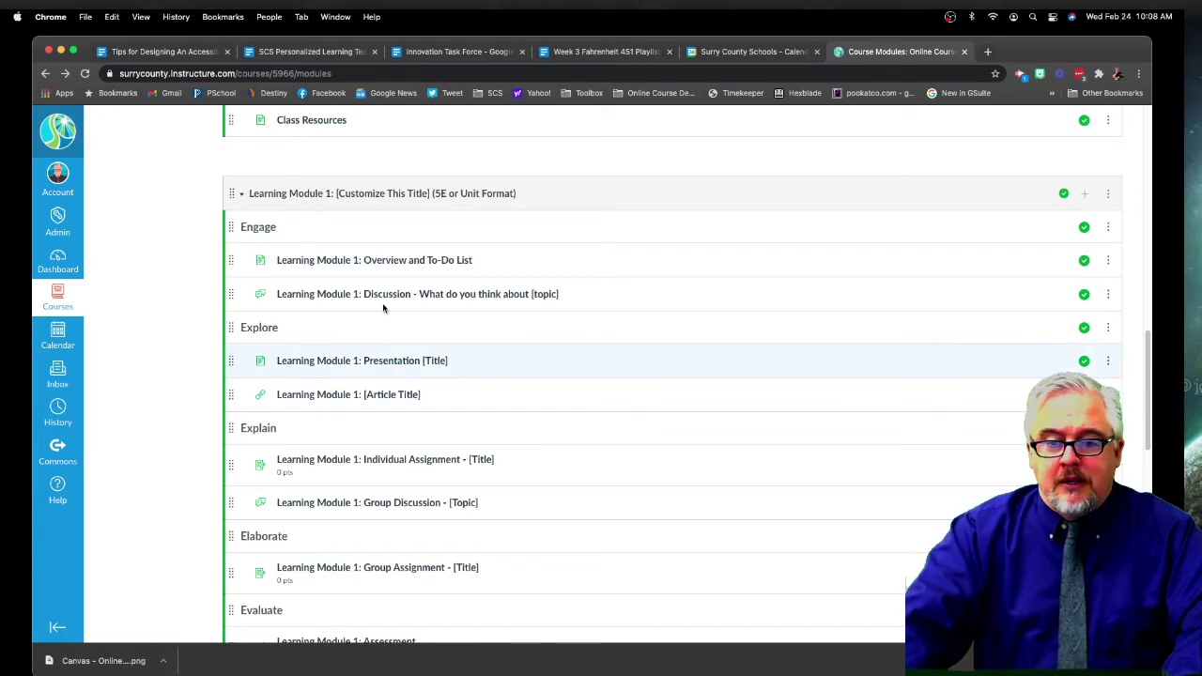
{"action": "scroll", "coordinate": [390, 215], "scroll_direction": "up", "scroll_amount": 1}
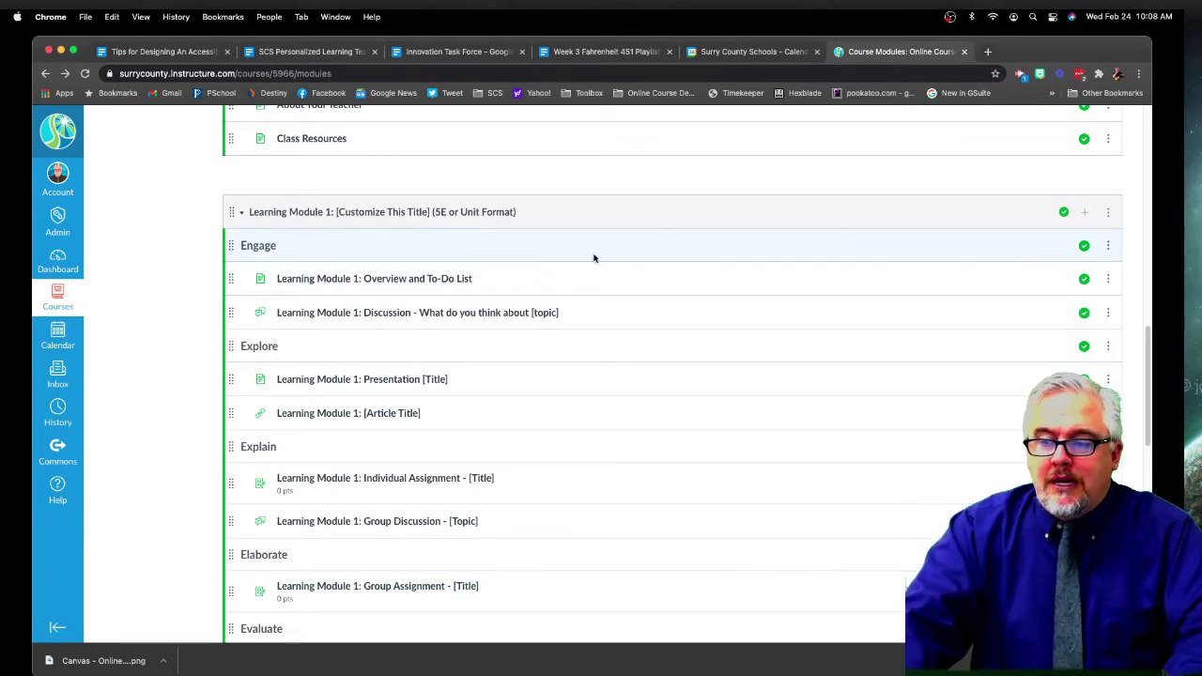
Inspect the Engage header's options and the item types available for Learning Module 1, and cancel without adding an item
{"action": "left_click", "coordinate": [1109, 247]}
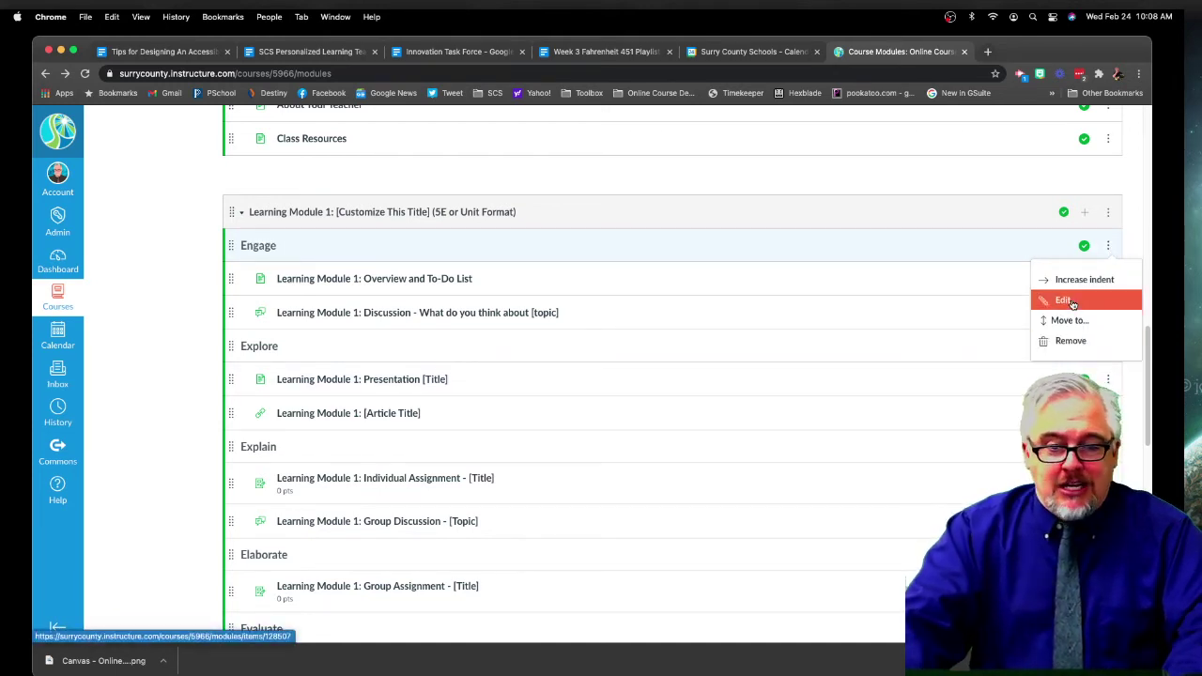
{"action": "left_click", "coordinate": [357, 247]}
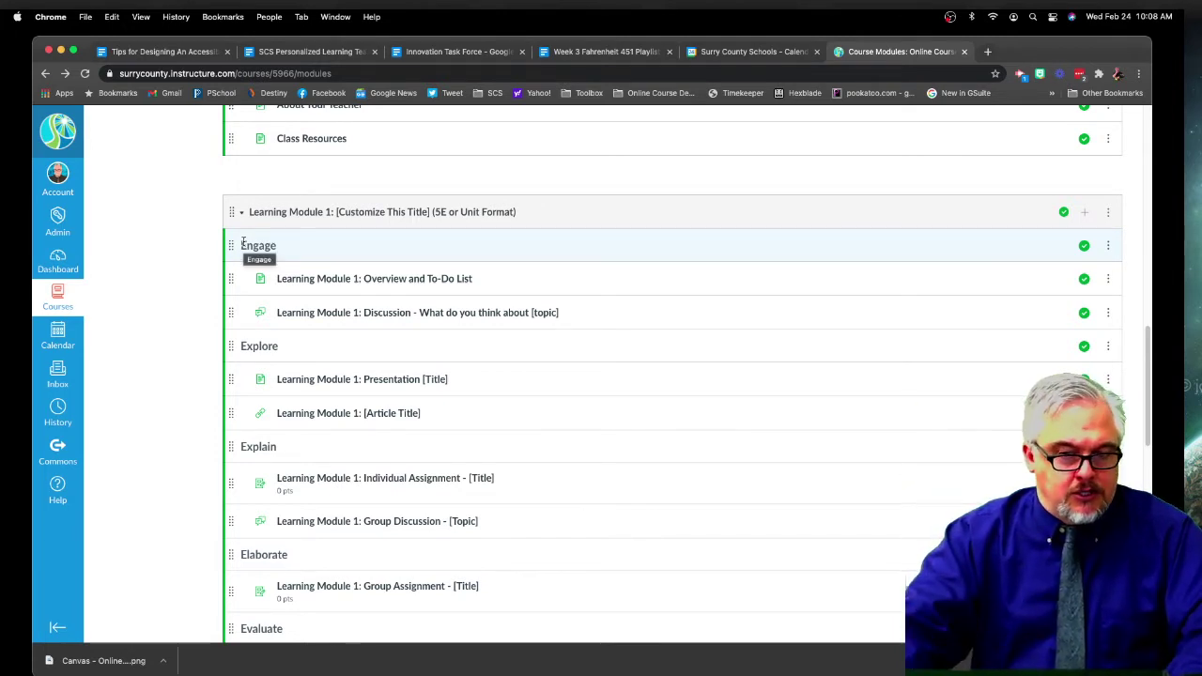
{"action": "left_click", "coordinate": [1086, 215]}
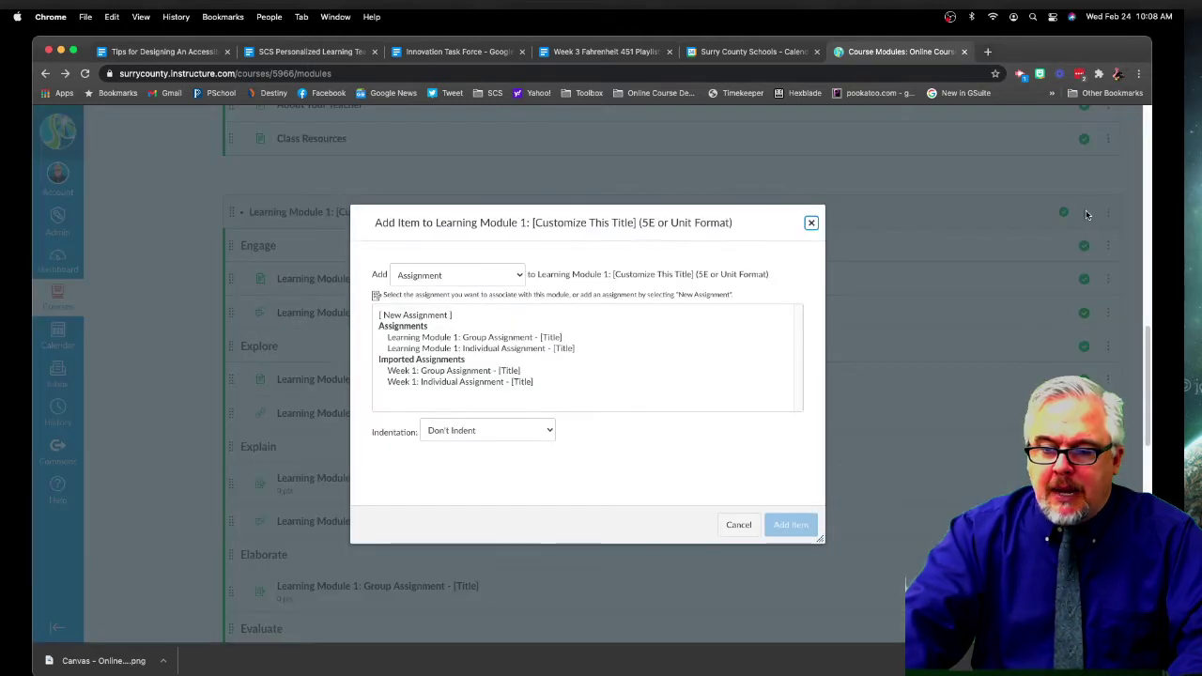
{"action": "left_click", "coordinate": [509, 279]}
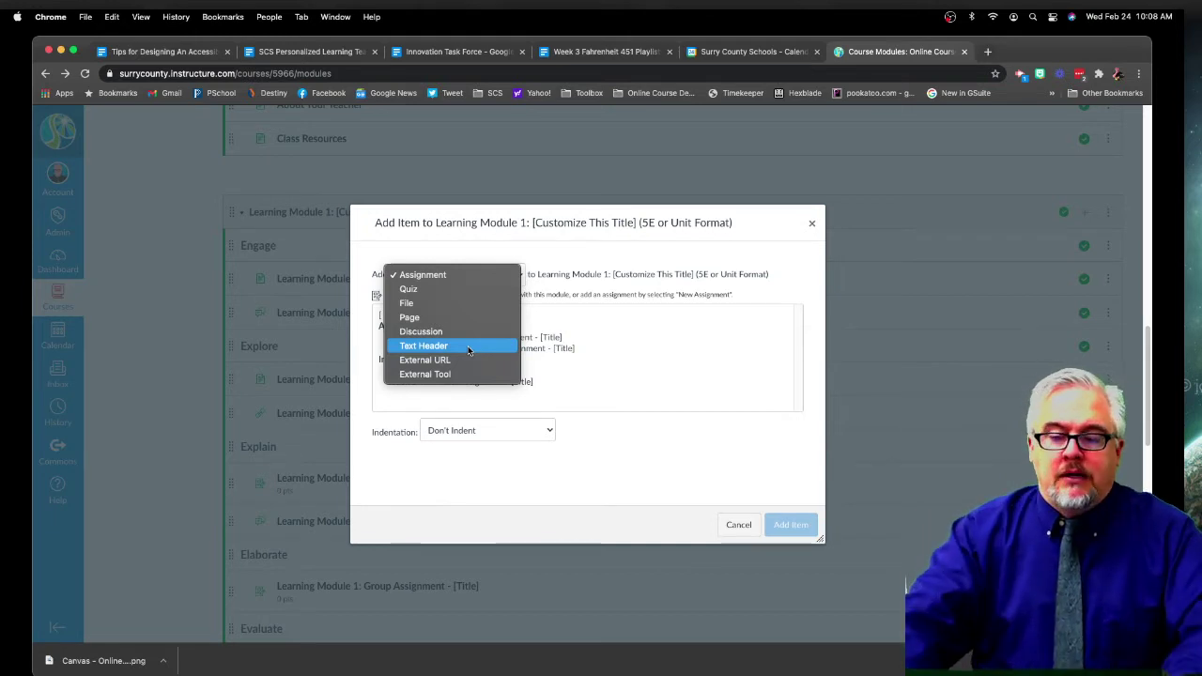
{"action": "left_click", "coordinate": [783, 483]}
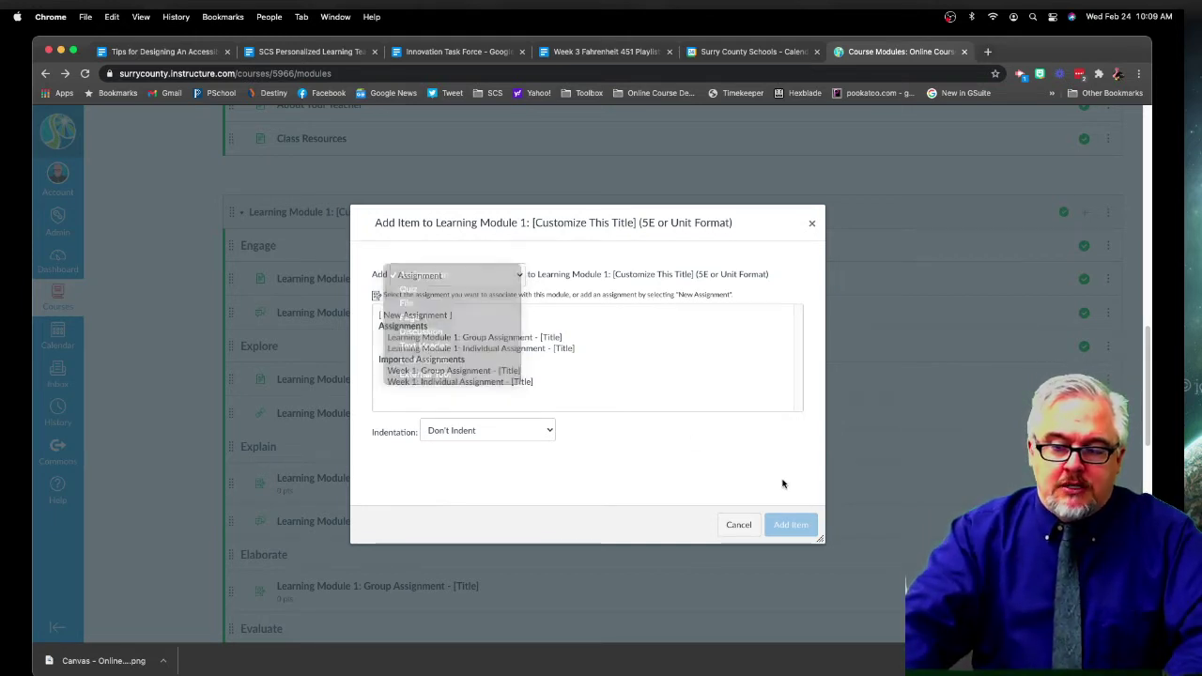
{"action": "left_click", "coordinate": [742, 525]}
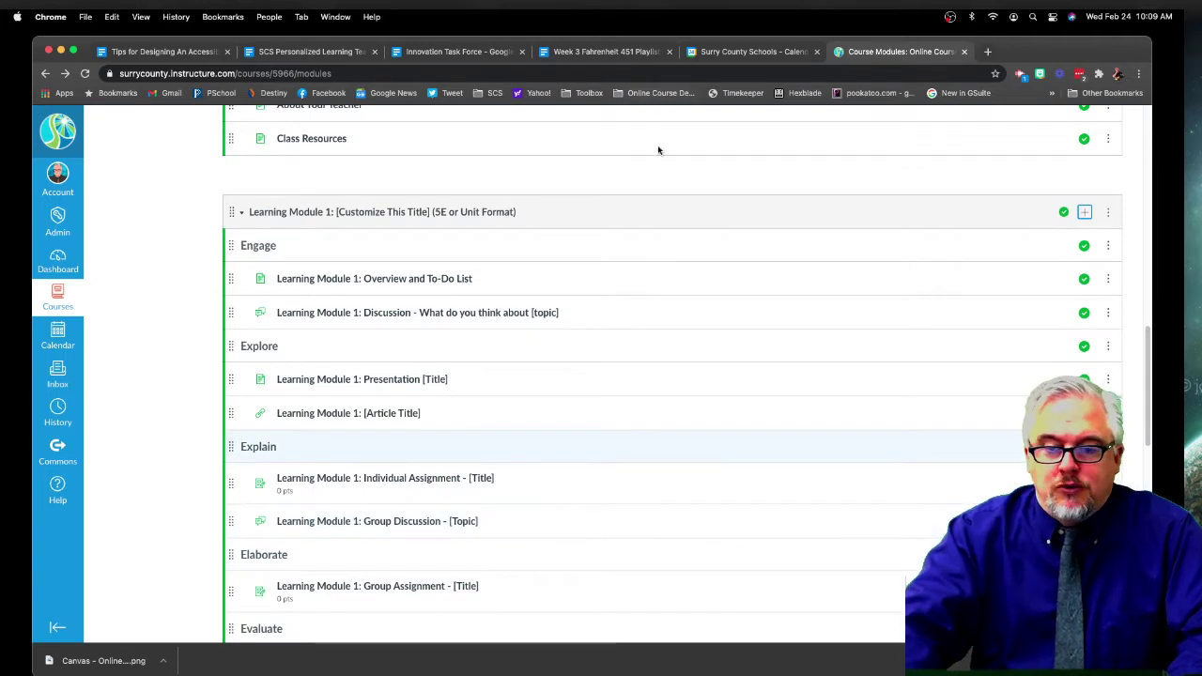
Open the page "Learning Module 1: Overview and To-Do List" and read its Overview, Learning Targets and To-Do List sections
{"action": "scroll", "coordinate": [649, 351], "scroll_direction": "down", "scroll_amount": 1}
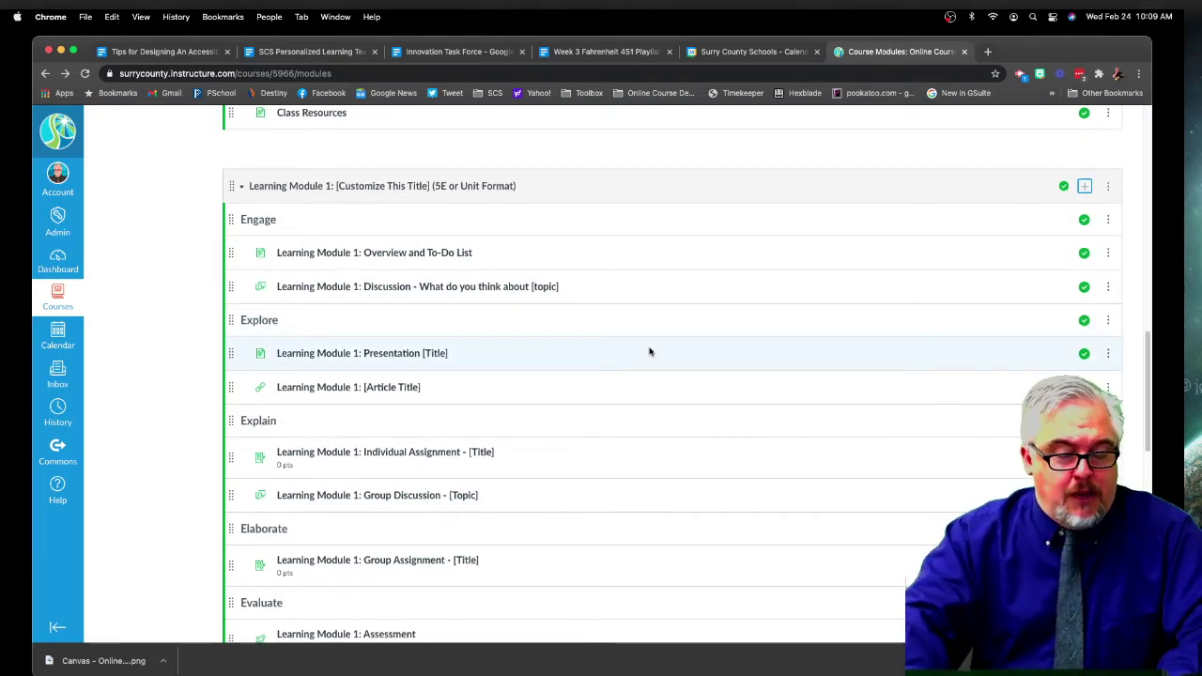
{"action": "scroll", "coordinate": [300, 370], "scroll_direction": "down", "scroll_amount": 3}
{"action": "scroll", "coordinate": [301, 368], "scroll_direction": "up", "scroll_amount": 5}
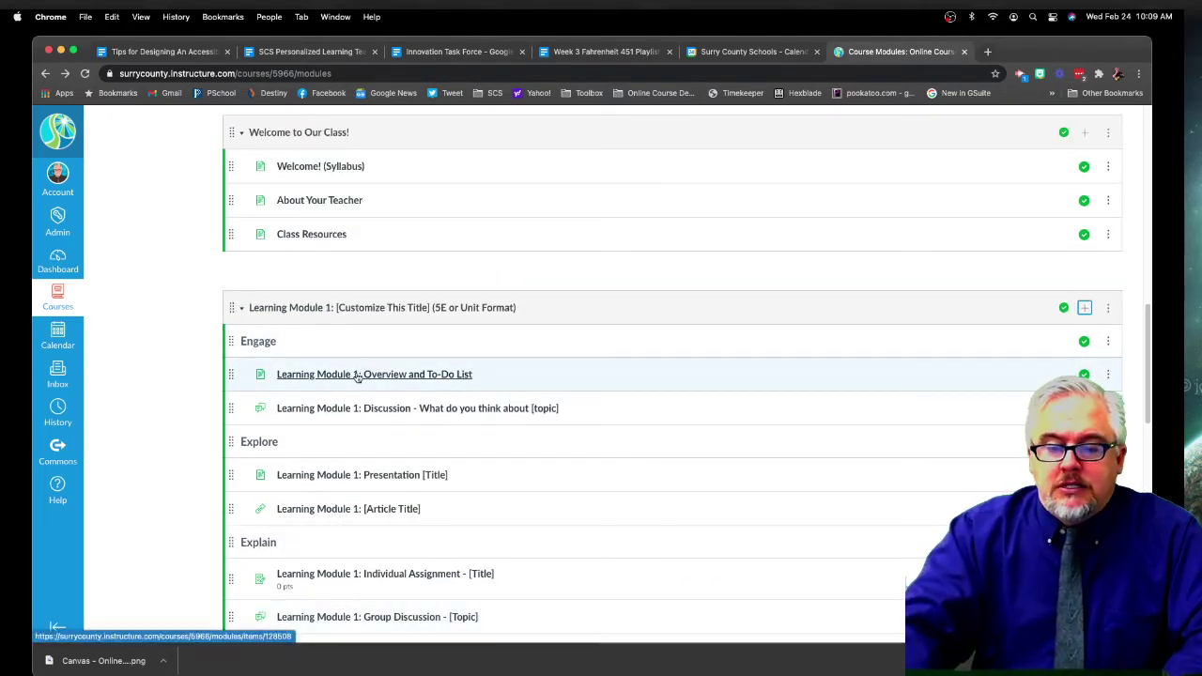
{"action": "left_click", "coordinate": [358, 376]}
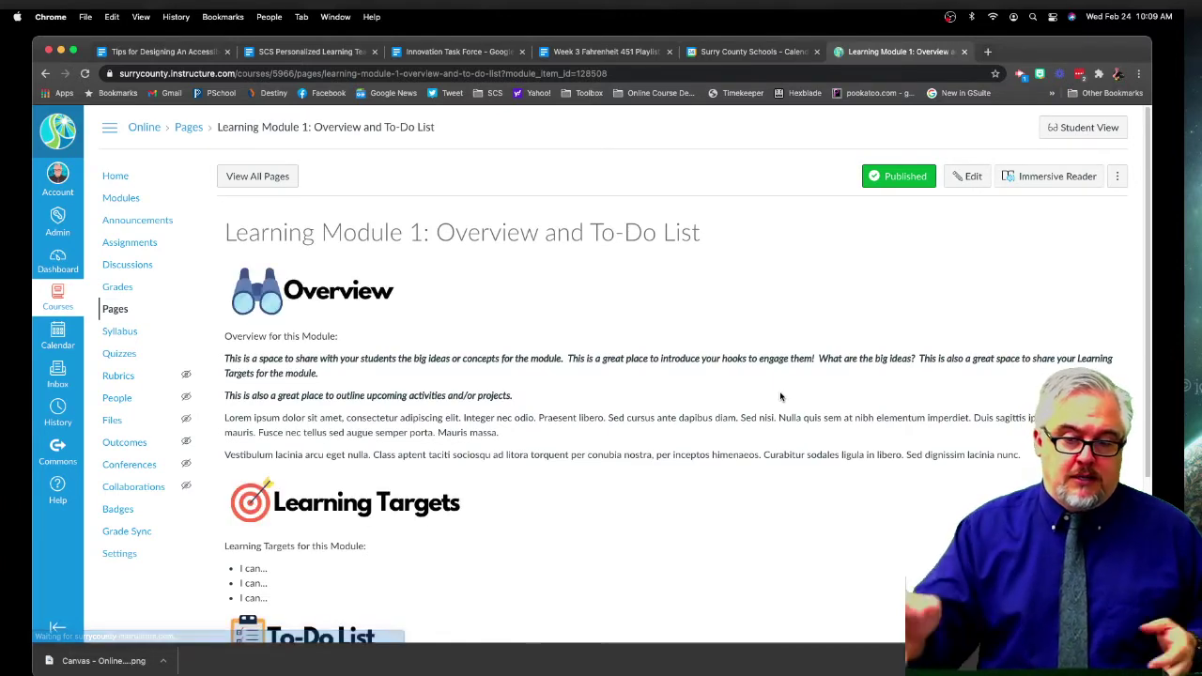
{"action": "scroll", "coordinate": [783, 395], "scroll_direction": "down", "scroll_amount": 1}
{"action": "scroll", "coordinate": [784, 391], "scroll_direction": "down", "scroll_amount": 2}
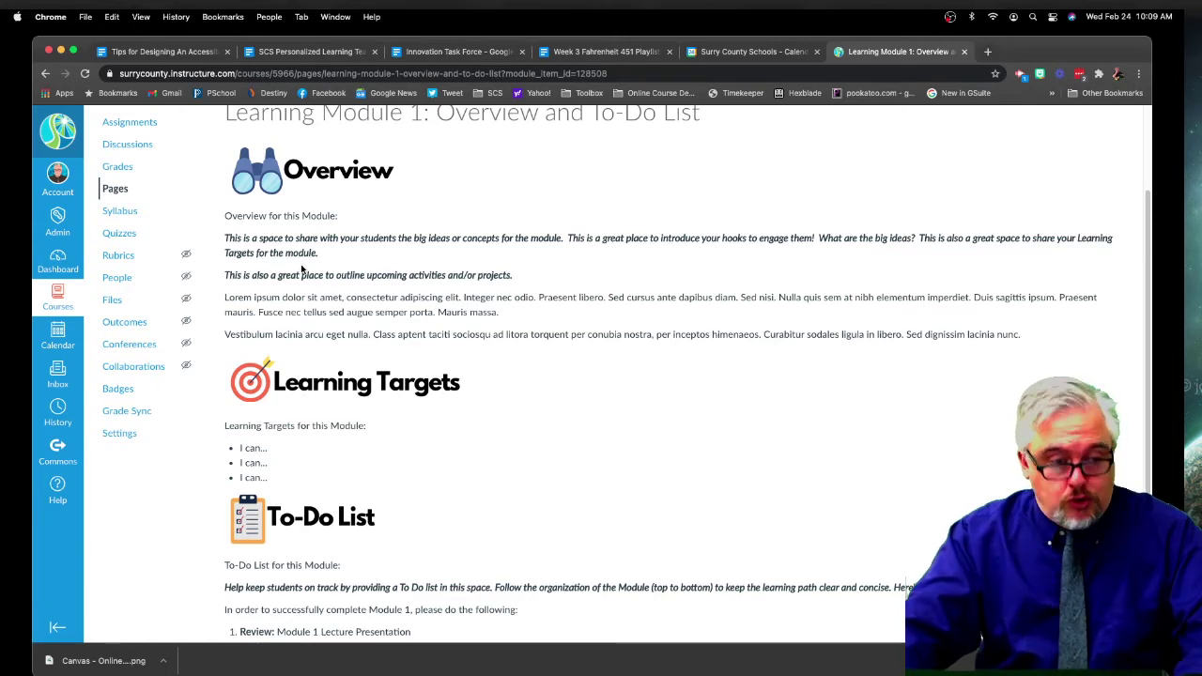
{"action": "scroll", "coordinate": [438, 251], "scroll_direction": "down", "scroll_amount": 1}
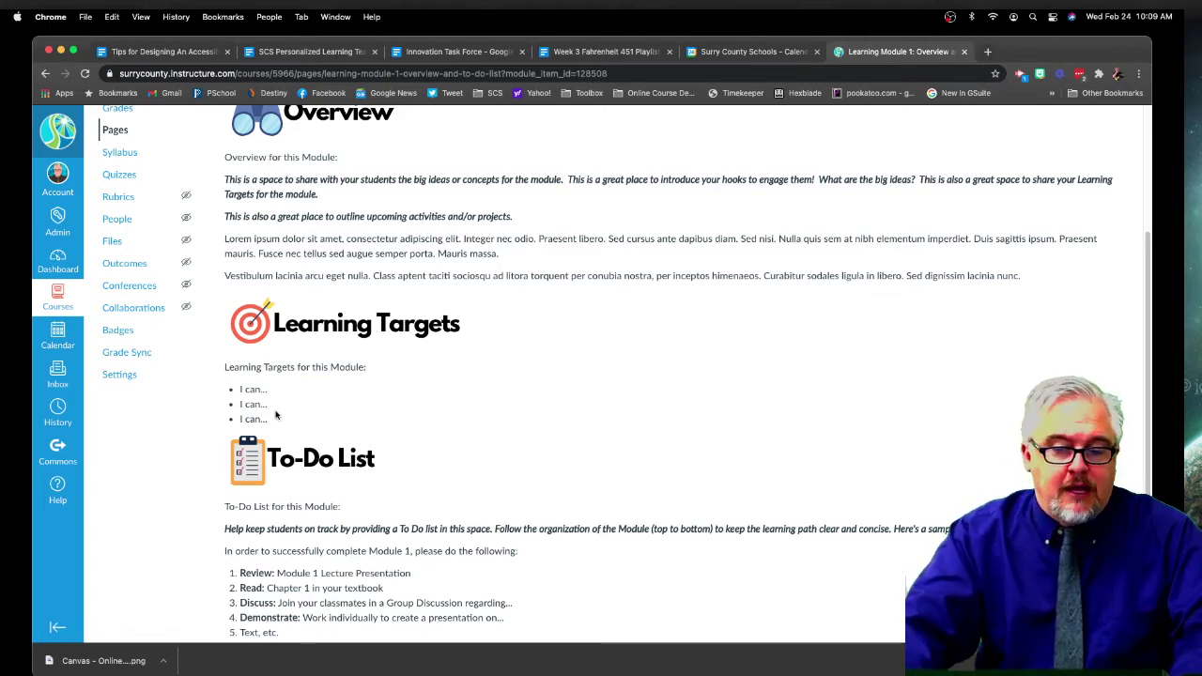
{"action": "scroll", "coordinate": [275, 414], "scroll_direction": "down", "scroll_amount": 1}
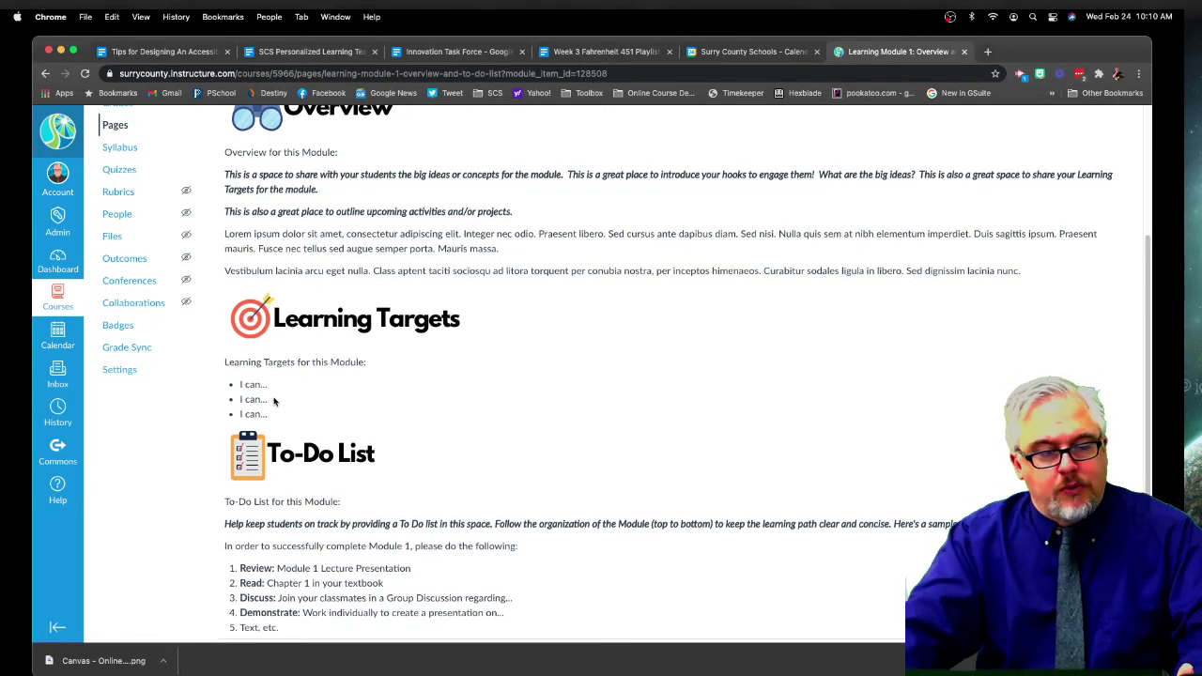
Read the sample To-Do List on the overview page, and open "Learning Module 1: Discussion - What do you think about [topic]" from the modules list
{"action": "scroll", "coordinate": [639, 424], "scroll_direction": "down", "scroll_amount": 3}
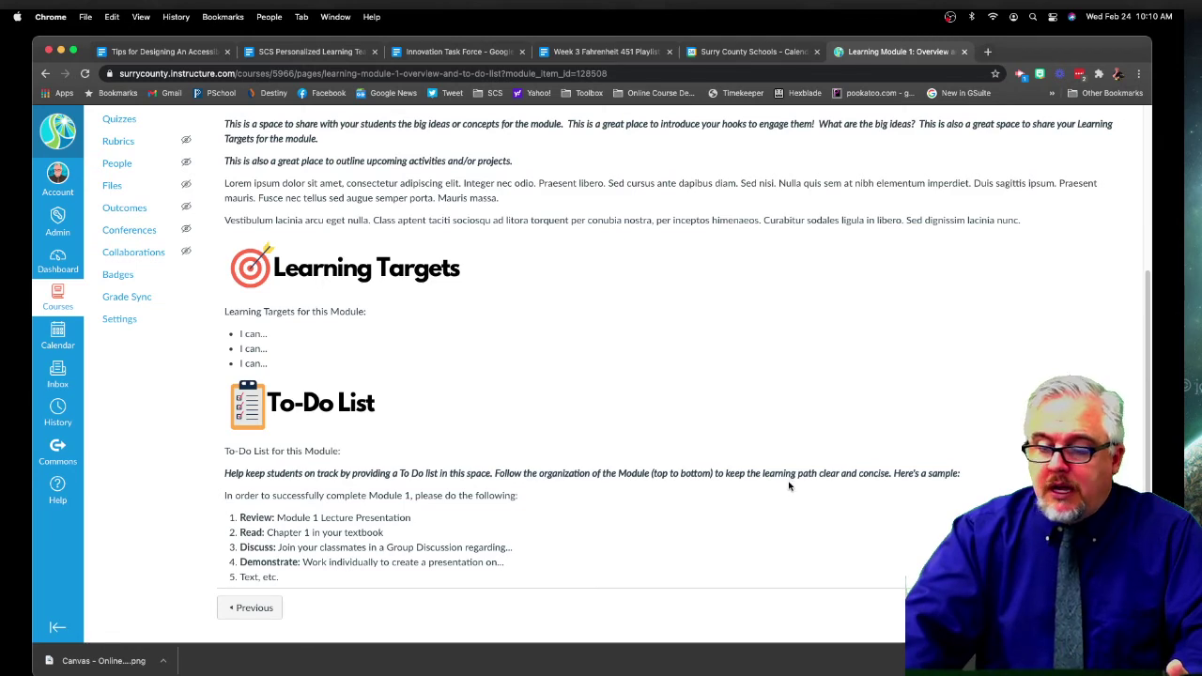
{"action": "scroll", "coordinate": [789, 486], "scroll_direction": "up", "scroll_amount": 5}
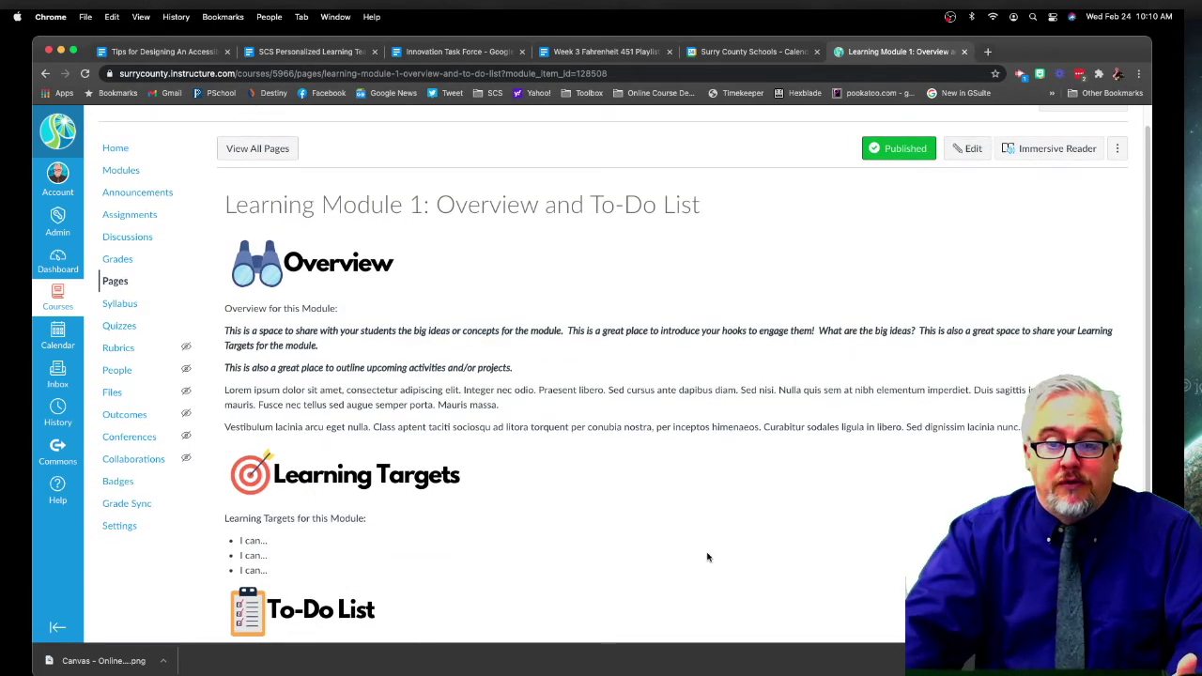
{"action": "left_click", "coordinate": [125, 170]}
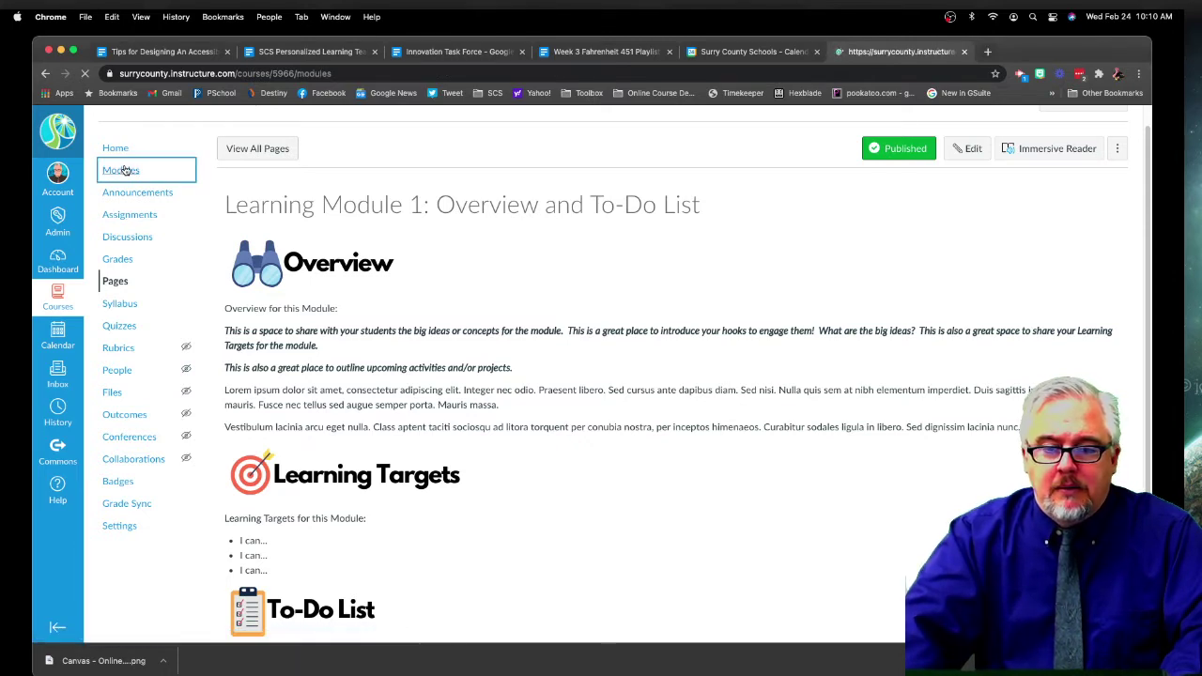
{"action": "scroll", "coordinate": [580, 356], "scroll_direction": "down", "scroll_amount": 3}
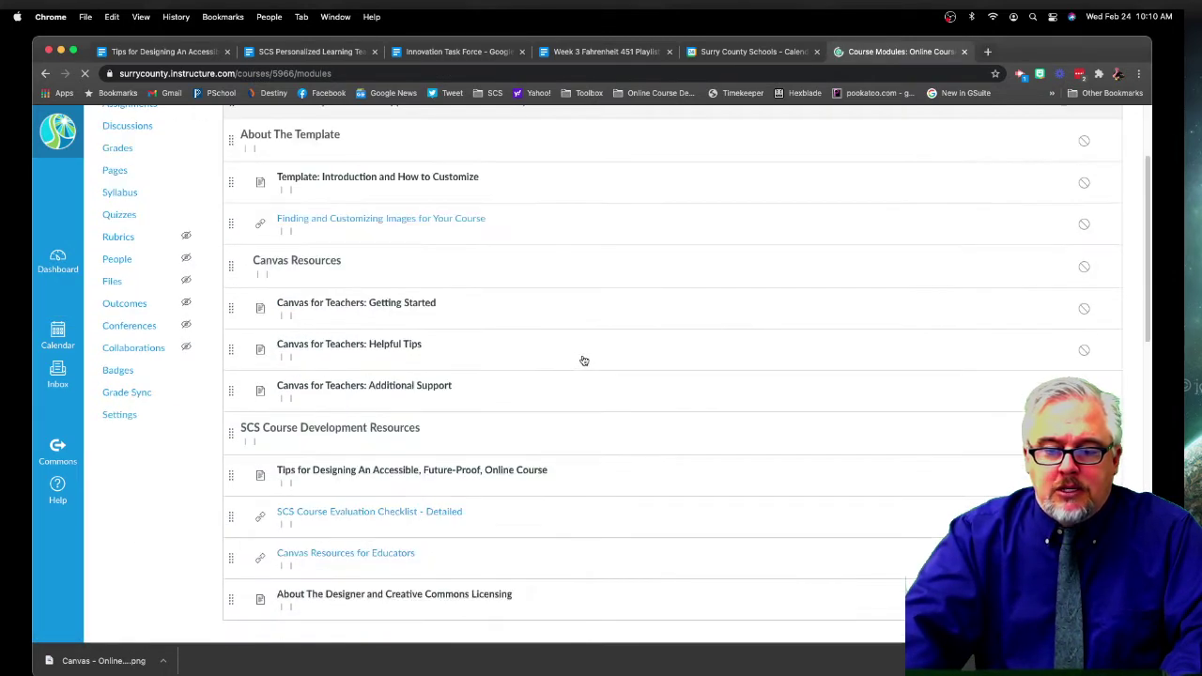
{"action": "scroll", "coordinate": [672, 368], "scroll_direction": "down", "scroll_amount": 8}
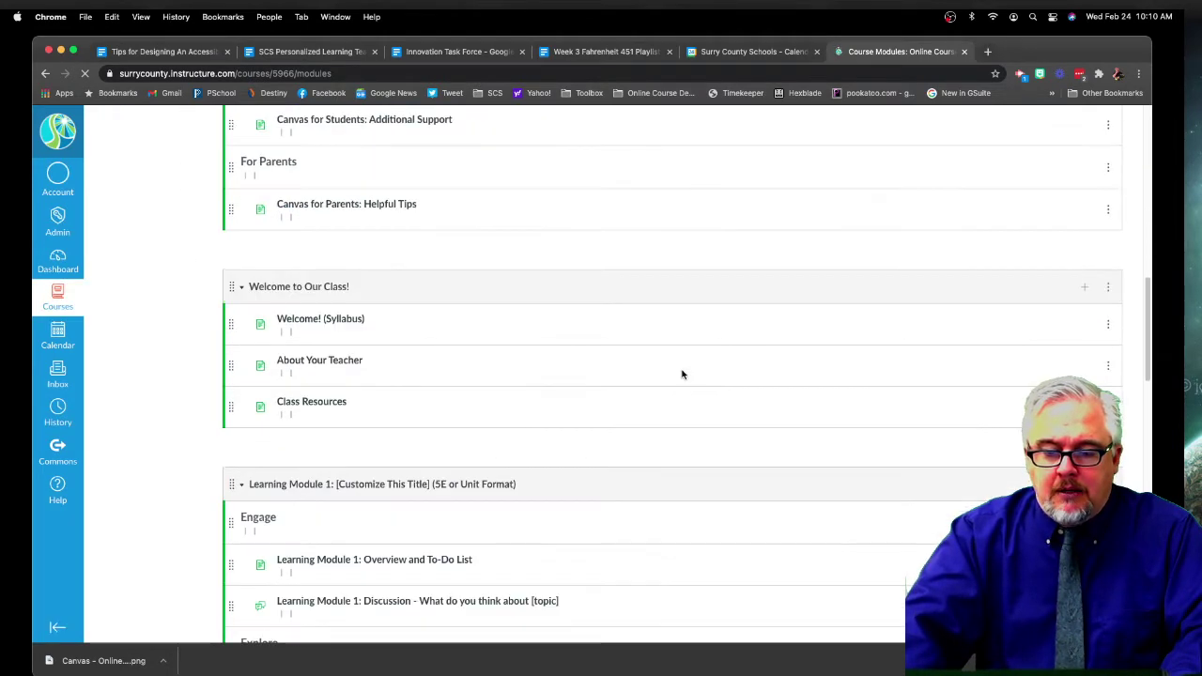
{"action": "scroll", "coordinate": [682, 375], "scroll_direction": "down", "scroll_amount": 4}
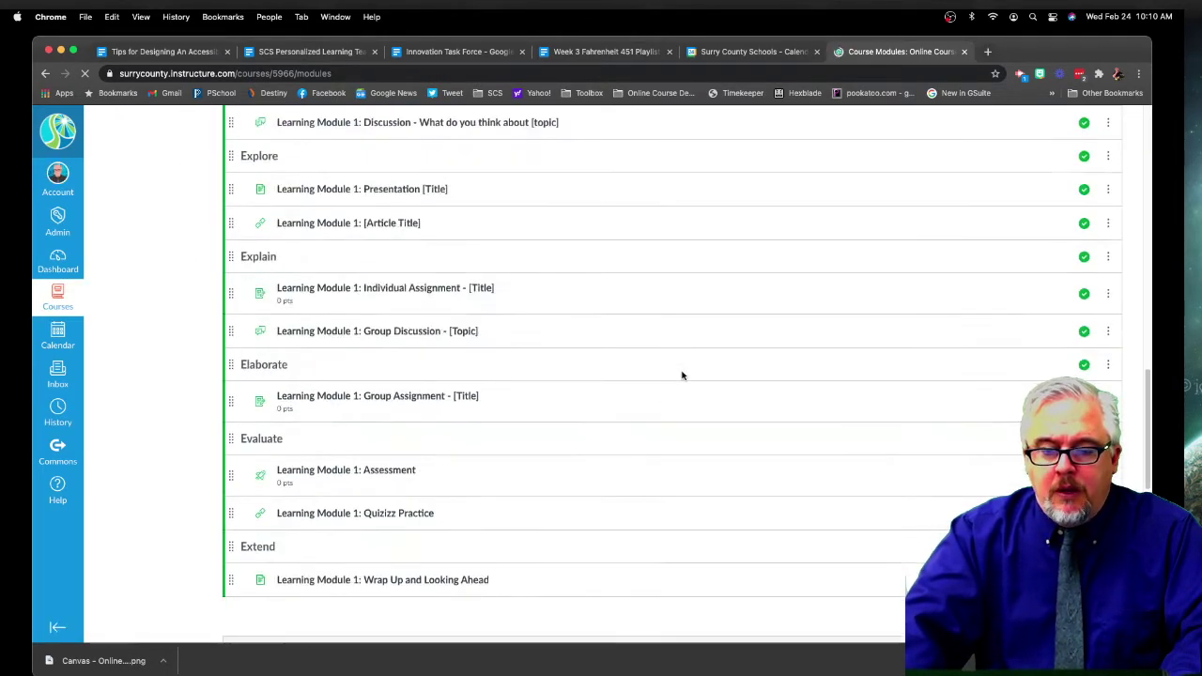
{"action": "scroll", "coordinate": [682, 375], "scroll_direction": "up", "scroll_amount": 1}
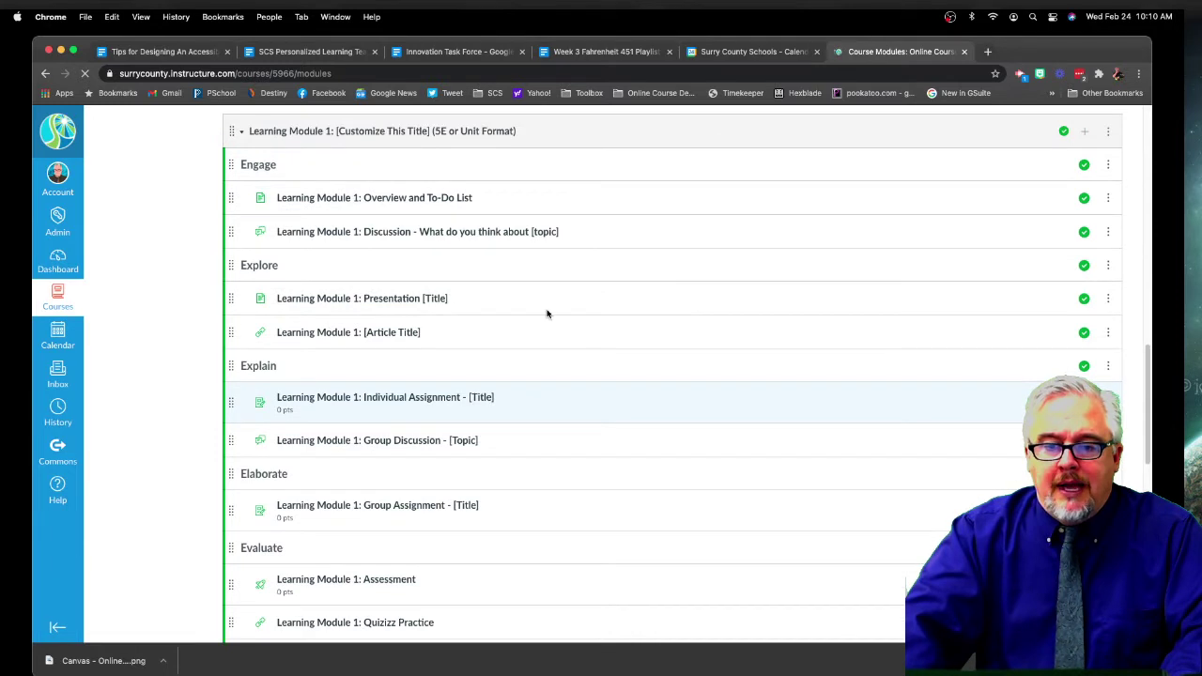
{"action": "left_click", "coordinate": [379, 235]}
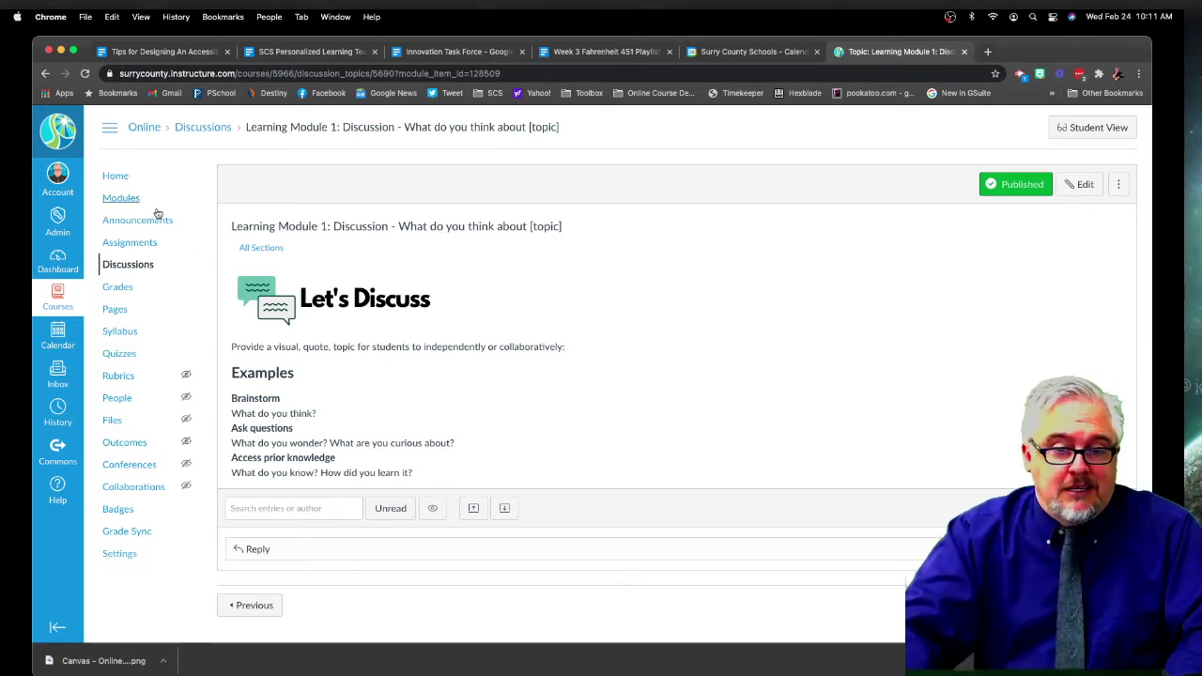
Open the page "Learning Module 1: Presentation [Title]" from the modules list and read through its sections from Introduction to Additional Resources
{"action": "left_click", "coordinate": [123, 198]}
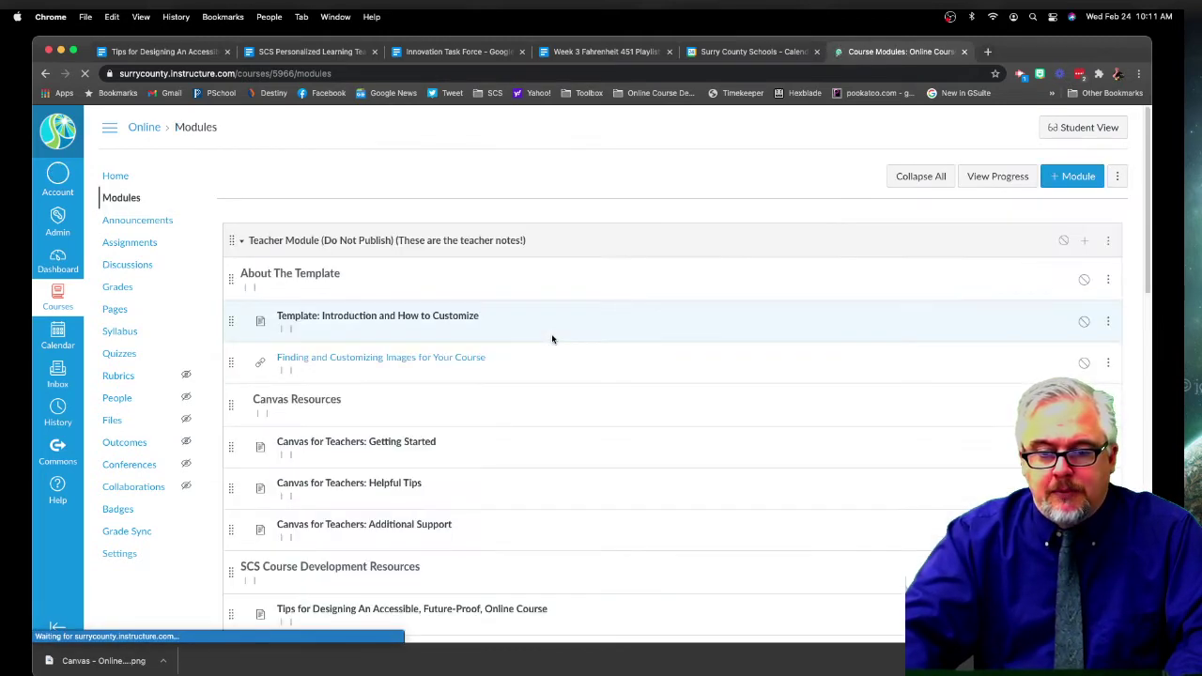
{"action": "scroll", "coordinate": [554, 343], "scroll_direction": "down", "scroll_amount": 10}
{"action": "scroll", "coordinate": [555, 349], "scroll_direction": "down", "scroll_amount": 10}
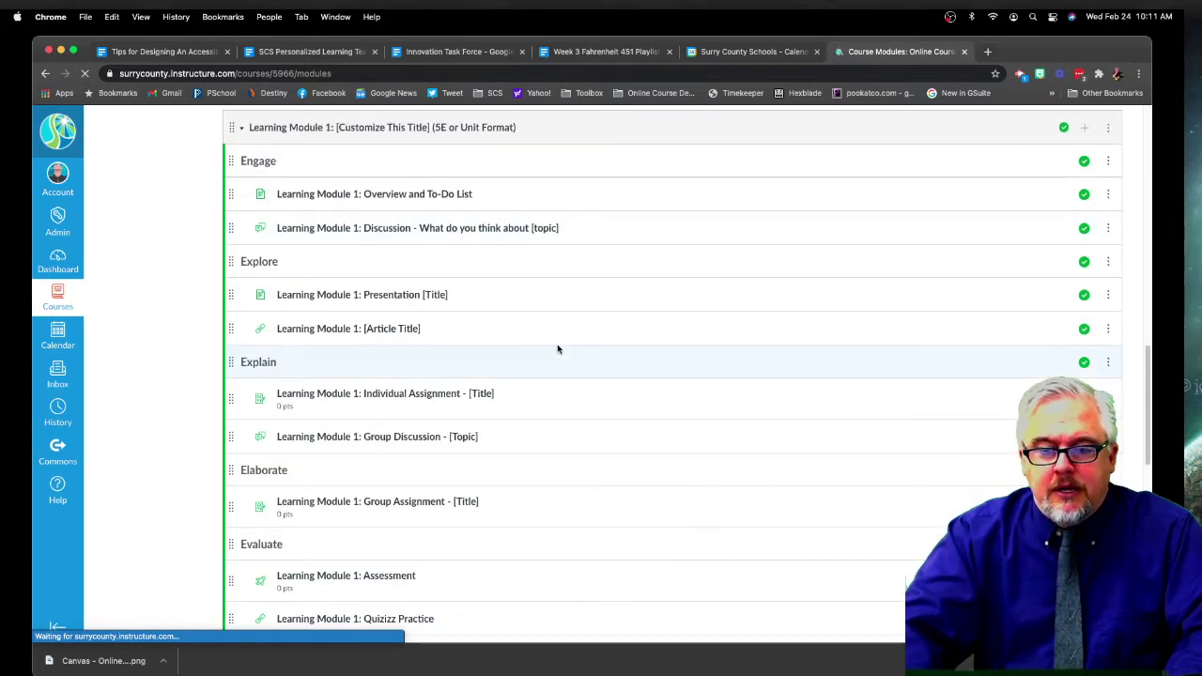
{"action": "left_click", "coordinate": [365, 297]}
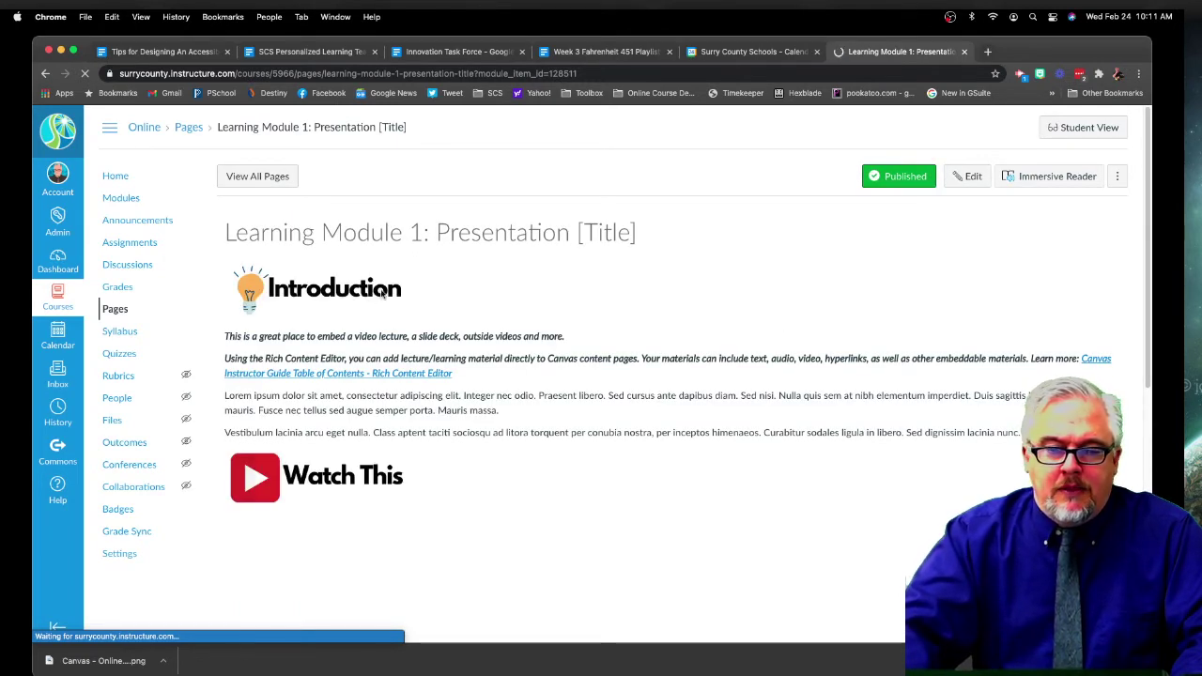
{"action": "scroll", "coordinate": [386, 293], "scroll_direction": "down", "scroll_amount": 1}
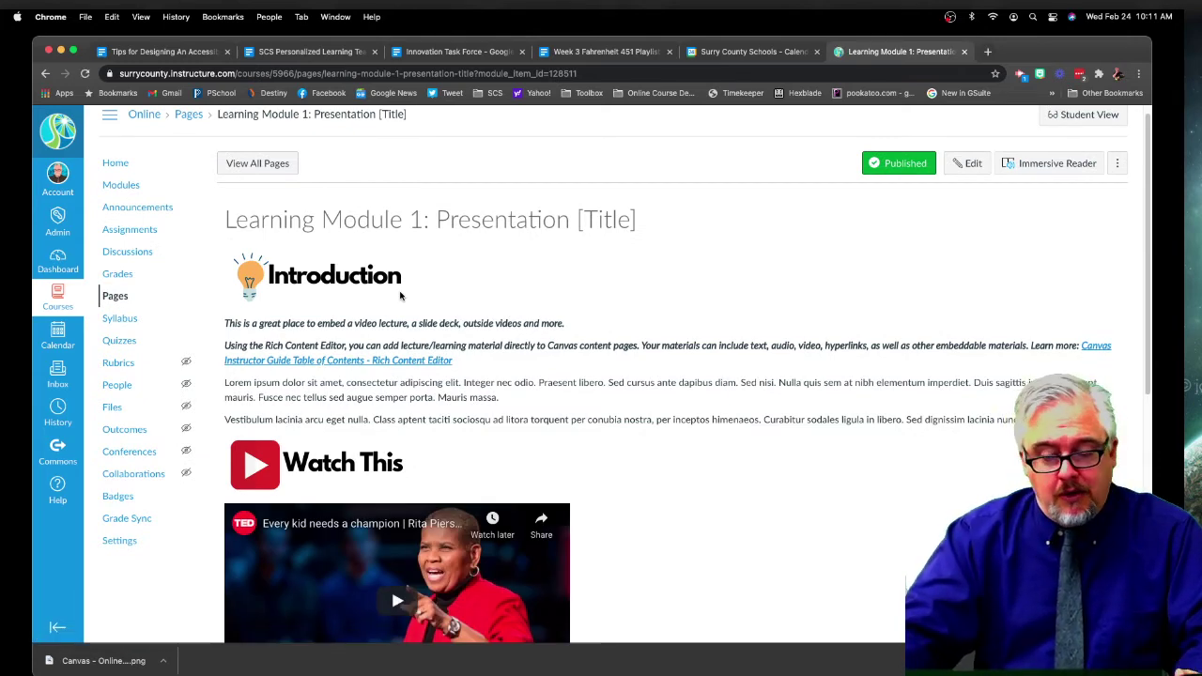
{"action": "scroll", "coordinate": [901, 393], "scroll_direction": "down", "scroll_amount": 5}
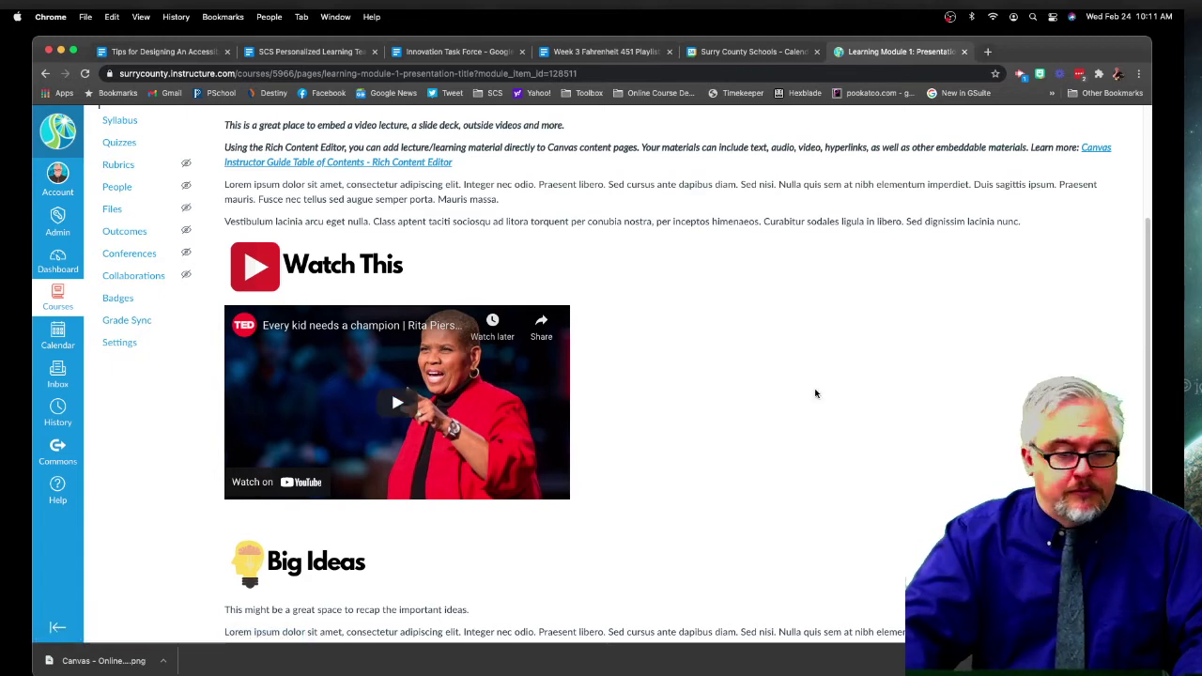
{"action": "scroll", "coordinate": [608, 336], "scroll_direction": "down", "scroll_amount": 2}
{"action": "scroll", "coordinate": [615, 337], "scroll_direction": "down", "scroll_amount": 3}
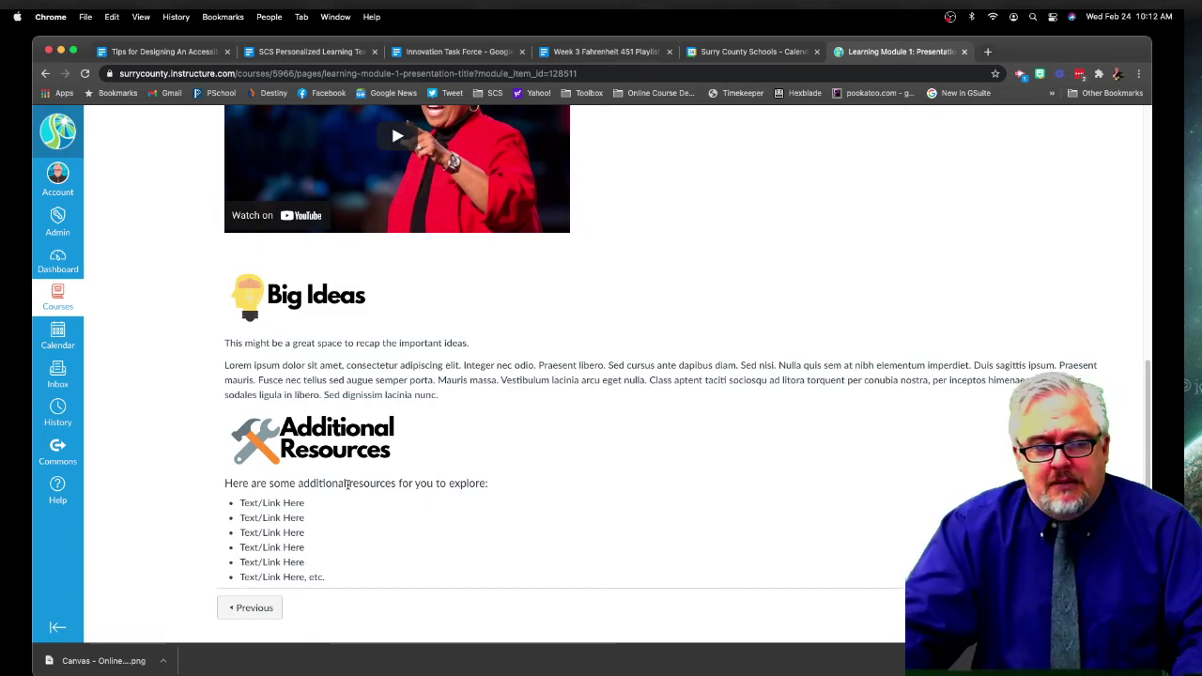
{"action": "scroll", "coordinate": [348, 484], "scroll_direction": "up", "scroll_amount": 10}
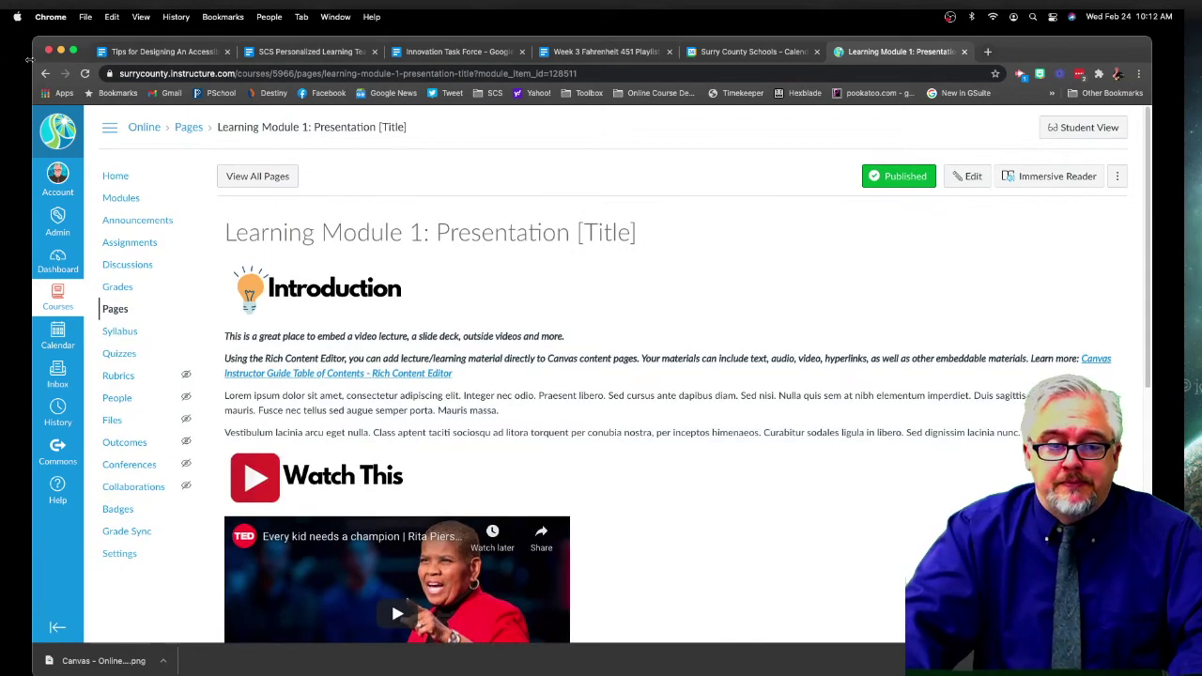
Return to the modules list, look over the Explain to Extend items of Learning Module 1, and open the "Learning Module 1: Assessment" quiz
{"action": "left_click", "coordinate": [45, 73]}
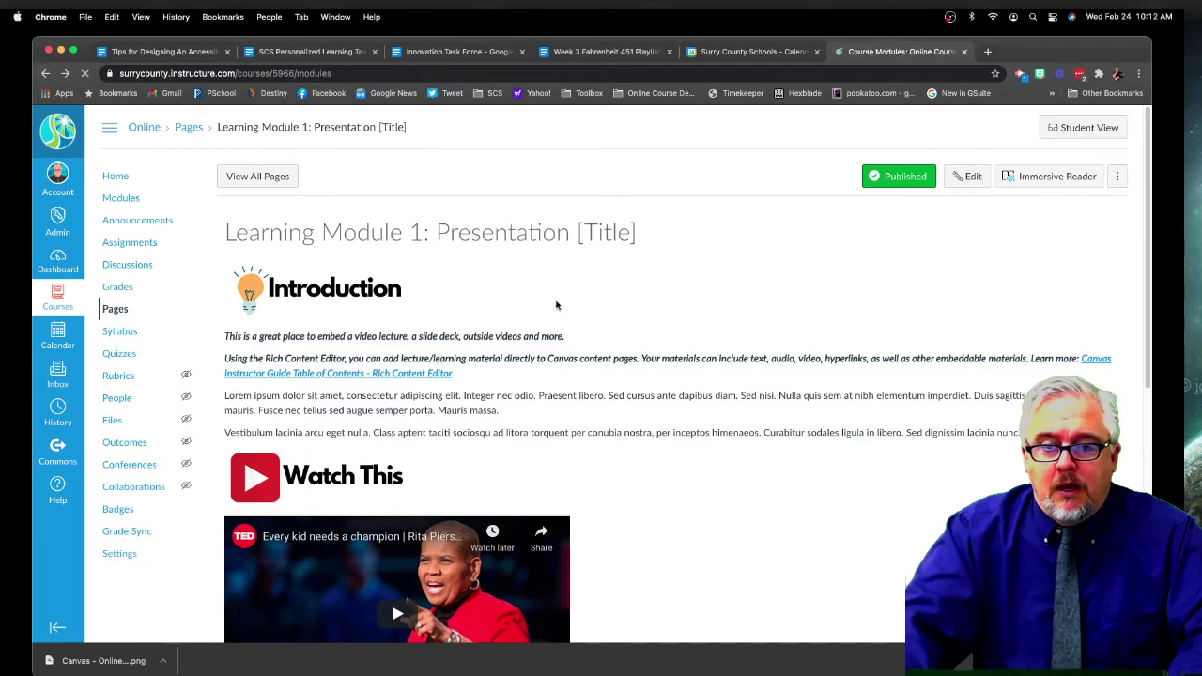
{"action": "scroll", "coordinate": [596, 395], "scroll_direction": "down", "scroll_amount": 3}
{"action": "scroll", "coordinate": [597, 395], "scroll_direction": "down", "scroll_amount": 6}
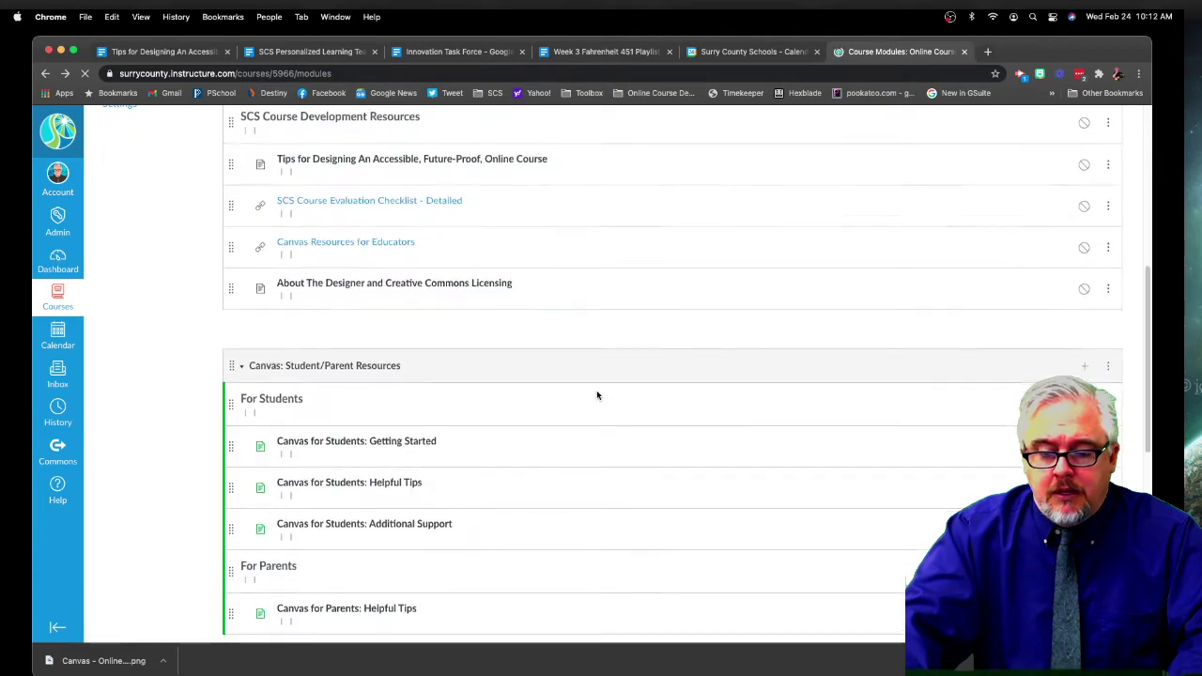
{"action": "scroll", "coordinate": [597, 395], "scroll_direction": "down", "scroll_amount": 6}
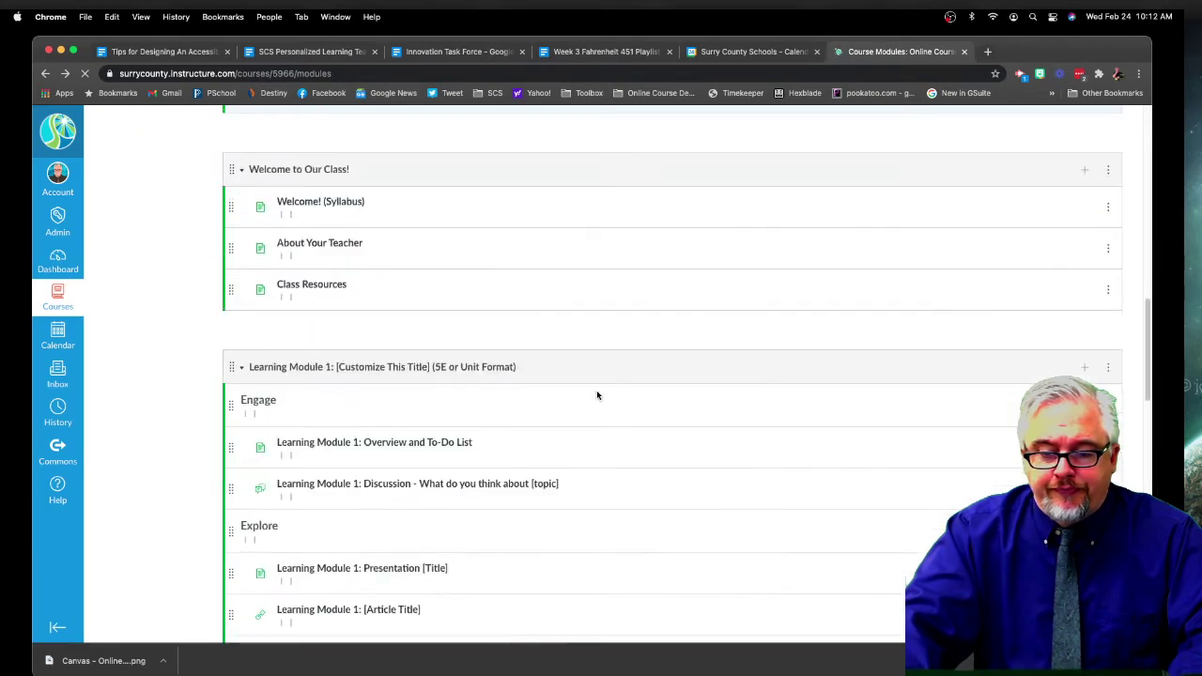
{"action": "scroll", "coordinate": [597, 395], "scroll_direction": "down", "scroll_amount": 5}
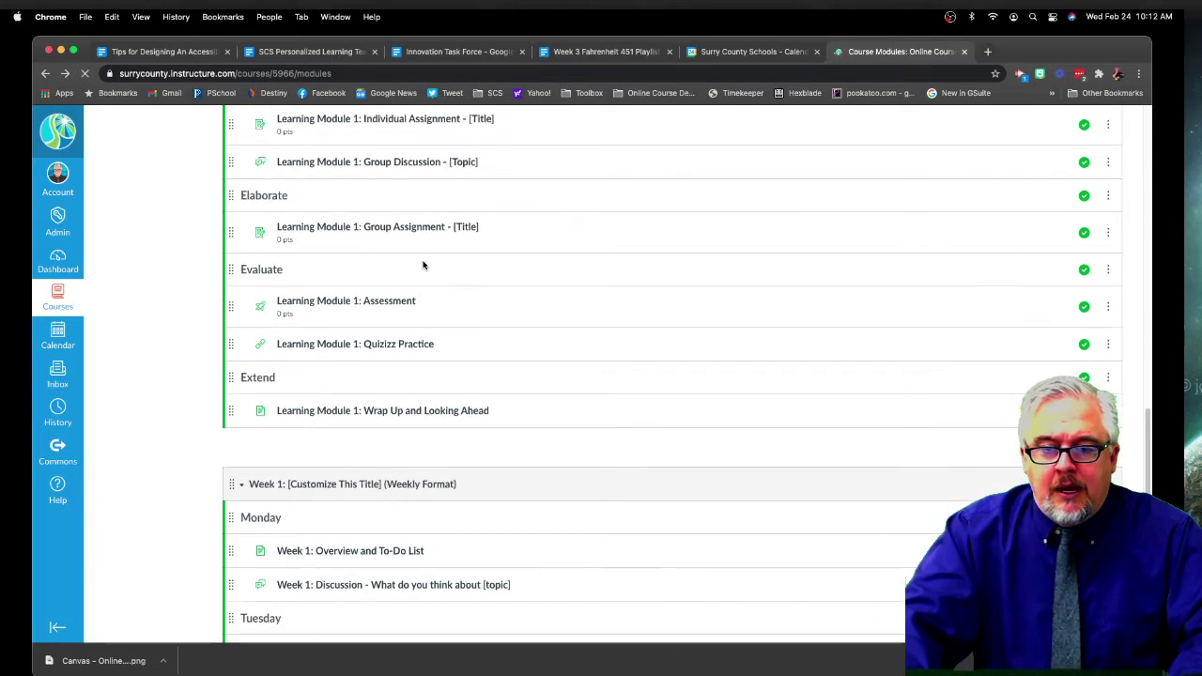
{"action": "scroll", "coordinate": [426, 267], "scroll_direction": "up", "scroll_amount": 1}
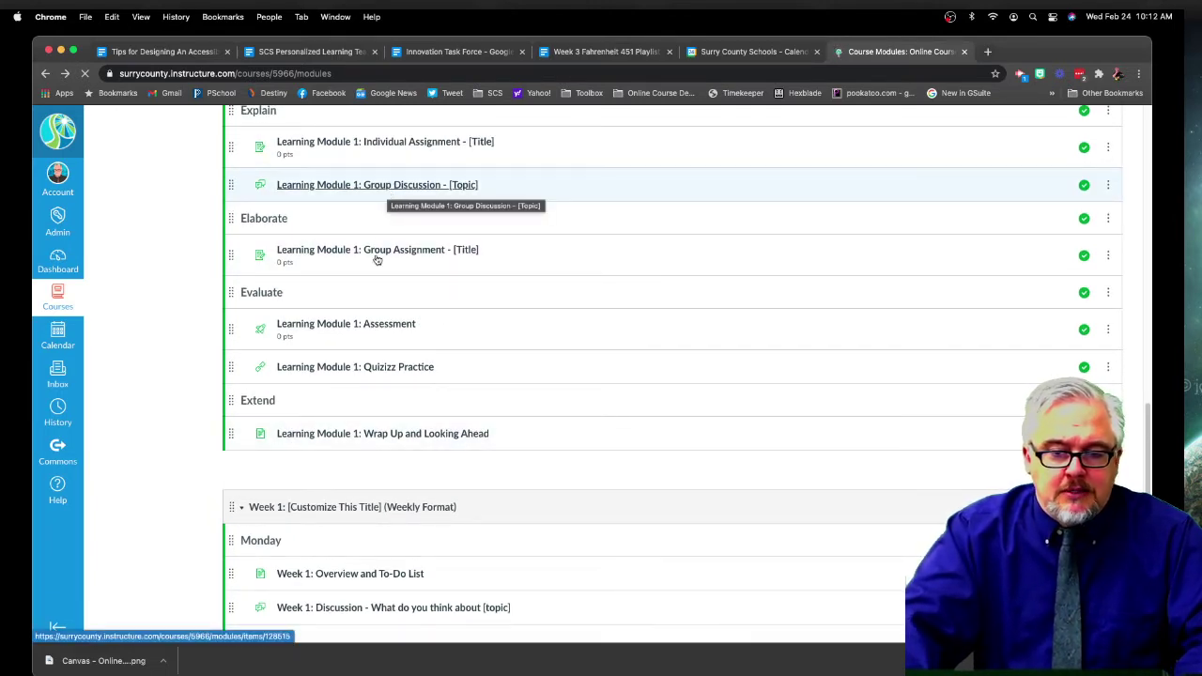
{"action": "left_click", "coordinate": [388, 325]}
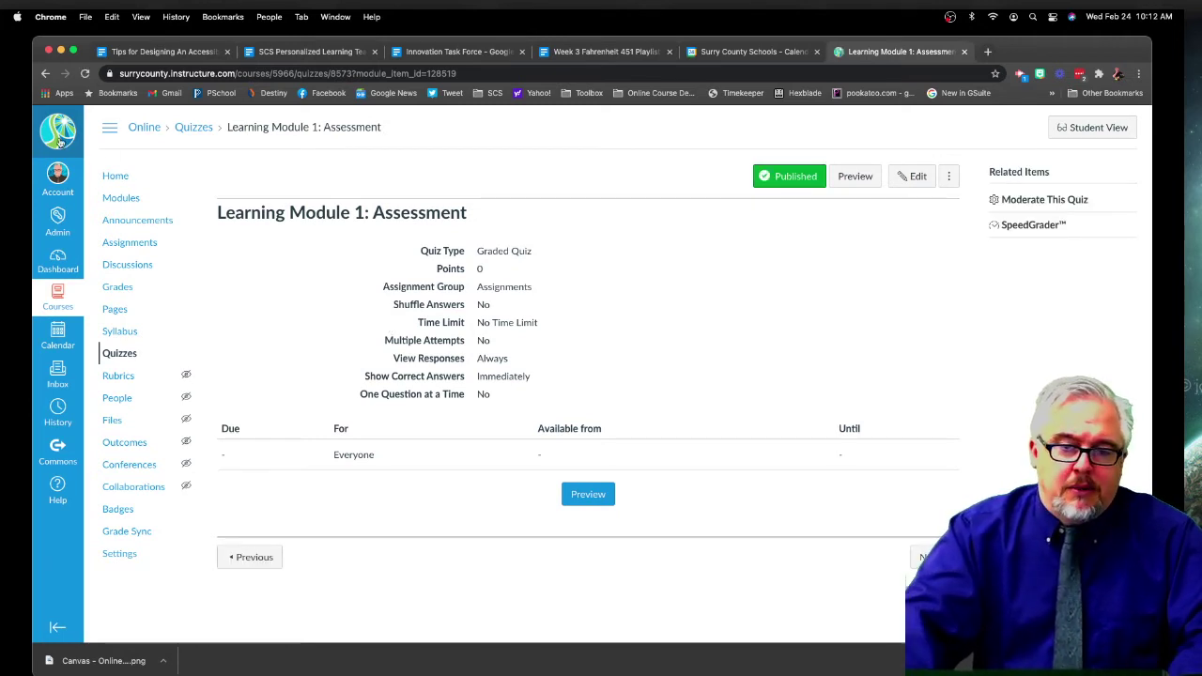
Go back to the modules list, open "Learning Module 1: Wrap Up and Looking Ahead", and read its Wrap-Up and Looking Ahead sections
{"action": "left_click", "coordinate": [45, 73]}
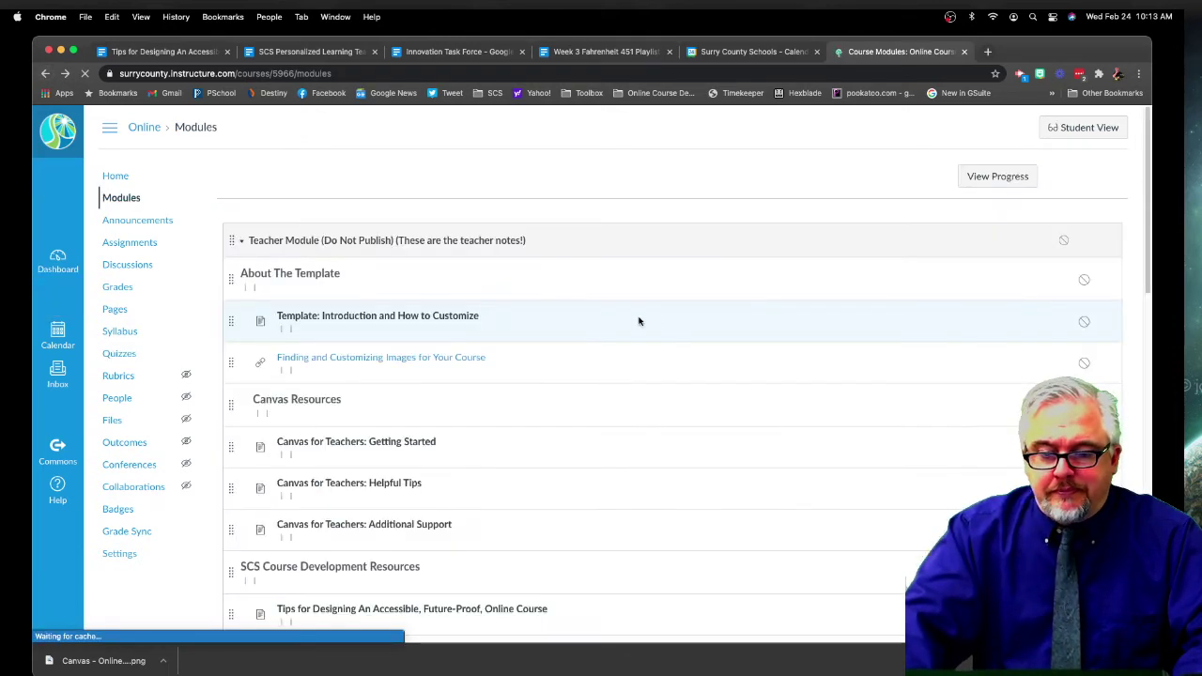
{"action": "scroll", "coordinate": [639, 321], "scroll_direction": "down", "scroll_amount": 20}
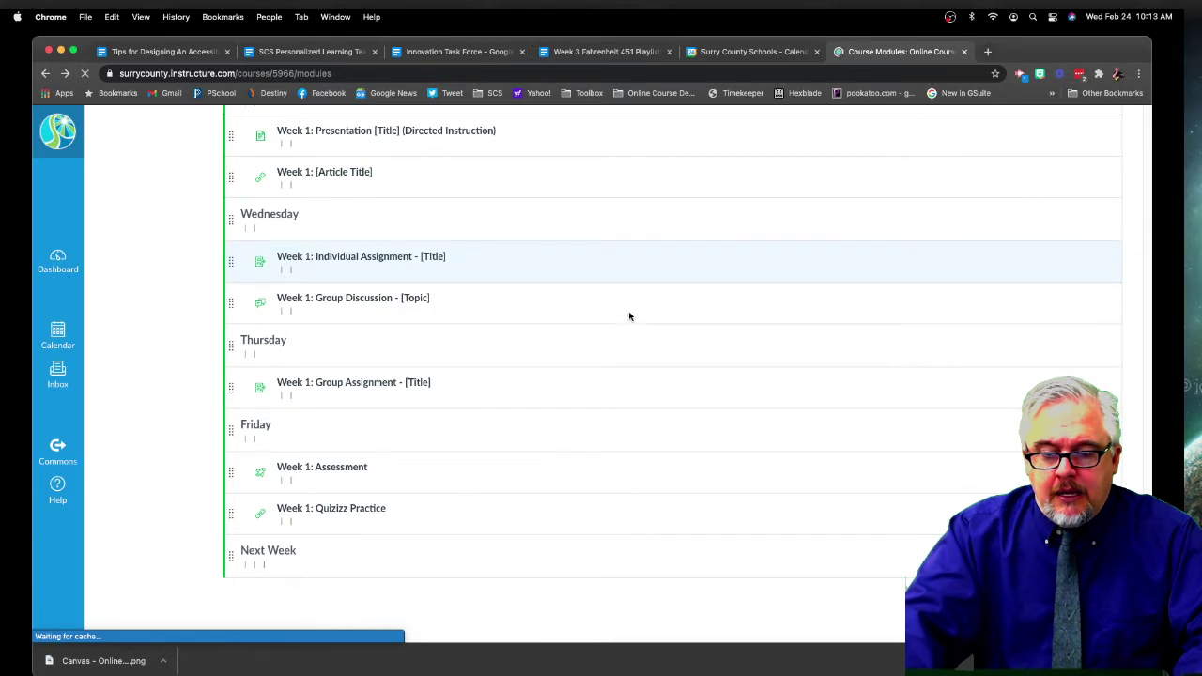
{"action": "scroll", "coordinate": [629, 315], "scroll_direction": "up", "scroll_amount": 8}
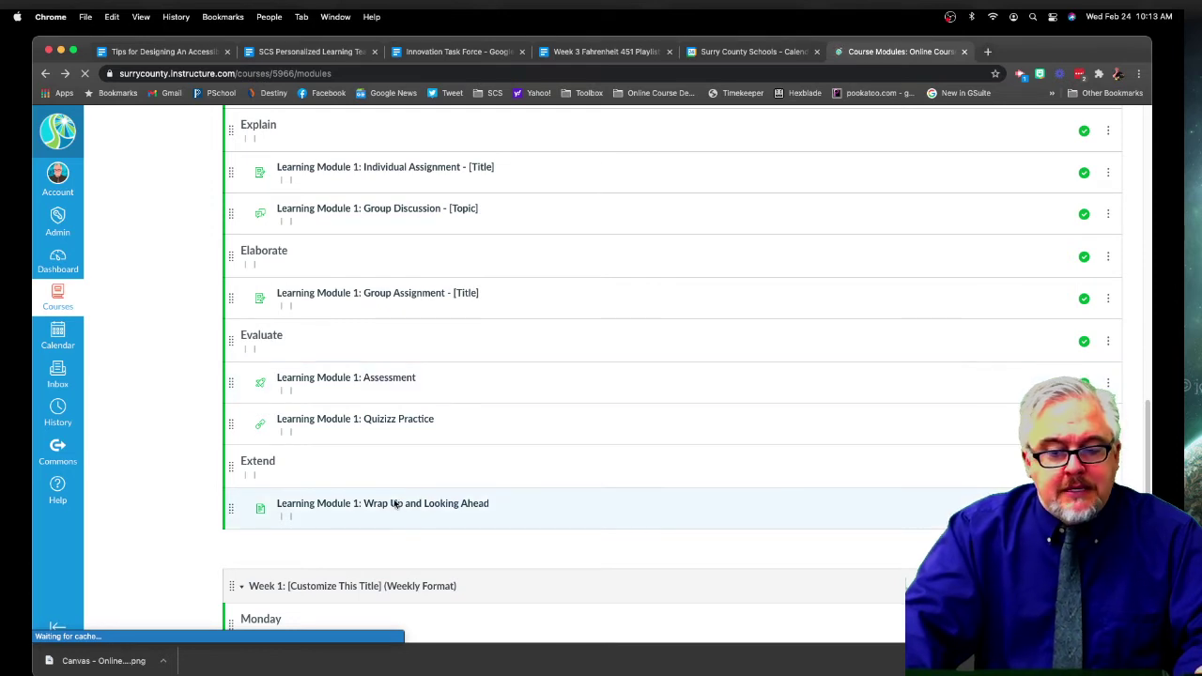
{"action": "scroll", "coordinate": [390, 505], "scroll_direction": "down", "scroll_amount": 3}
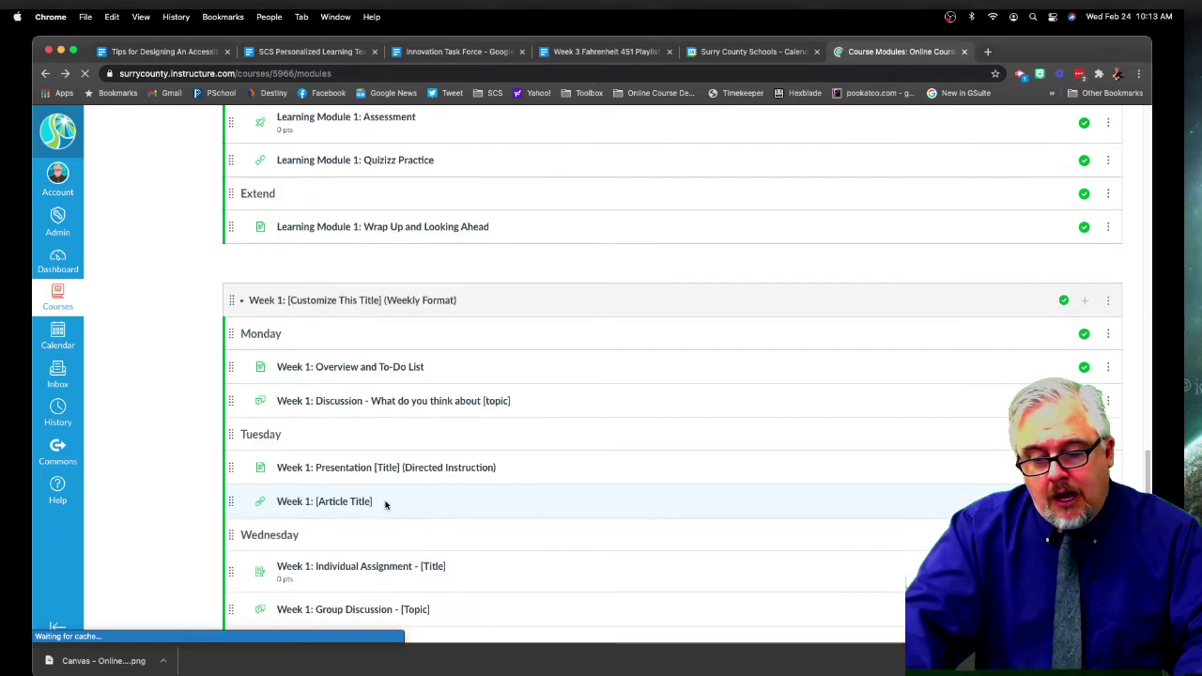
{"action": "left_click", "coordinate": [387, 228]}
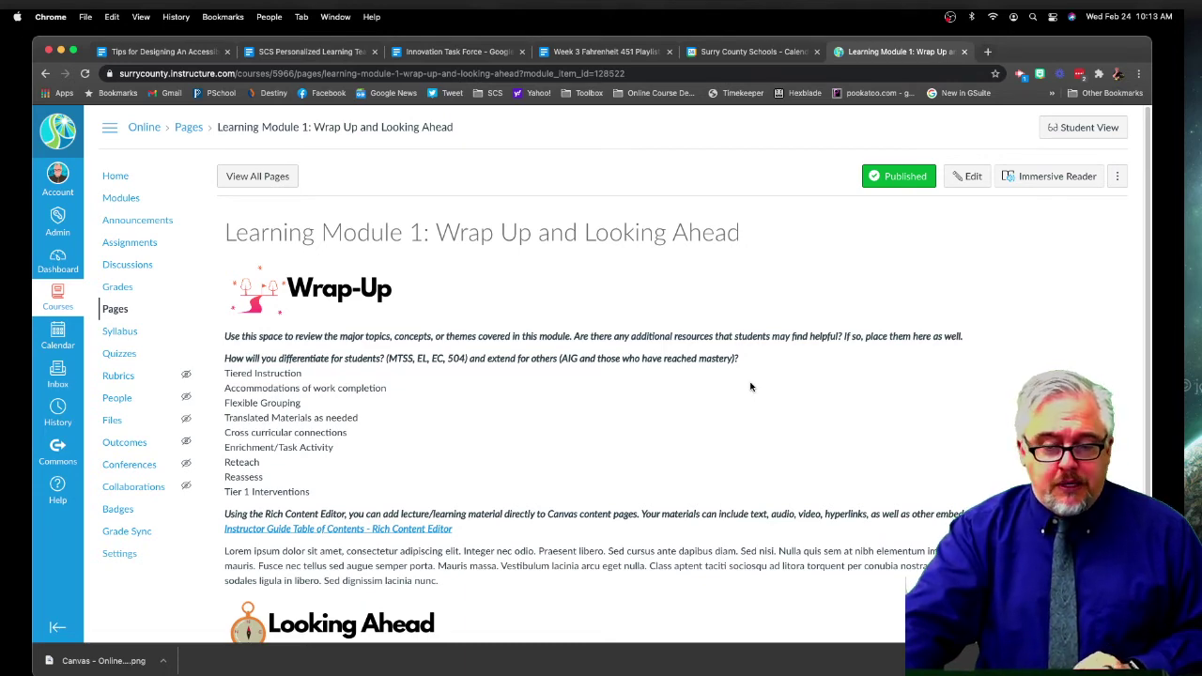
{"action": "scroll", "coordinate": [601, 353], "scroll_direction": "down", "scroll_amount": 2}
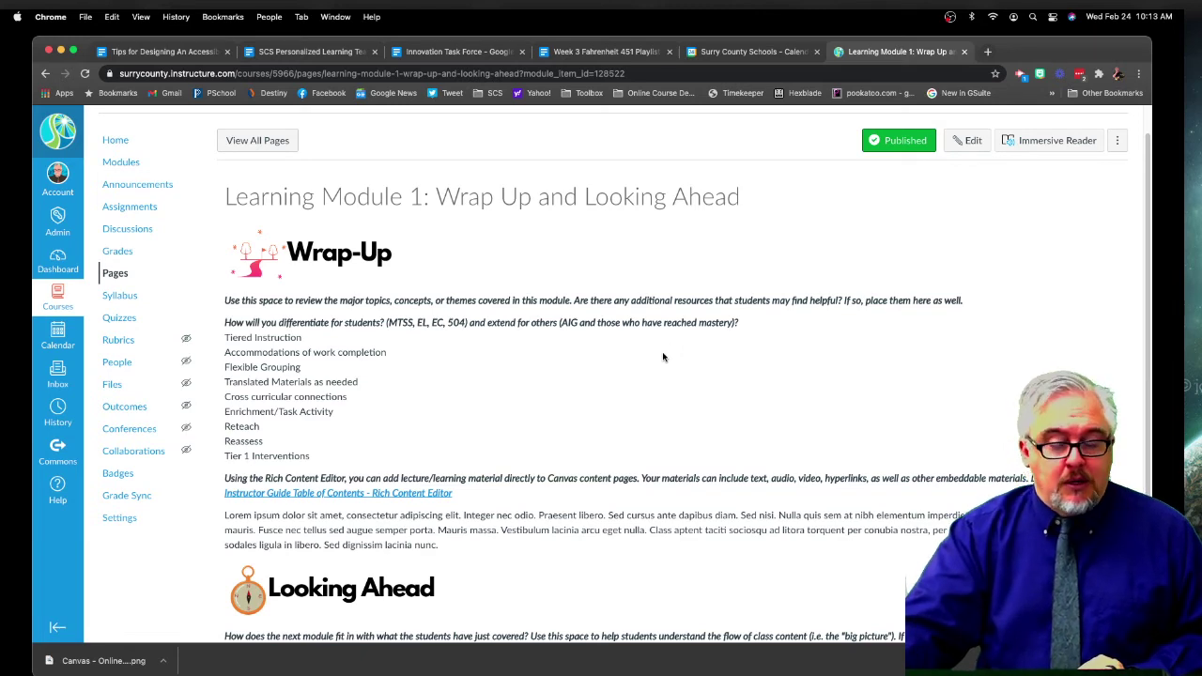
{"action": "scroll", "coordinate": [663, 357], "scroll_direction": "down", "scroll_amount": 3}
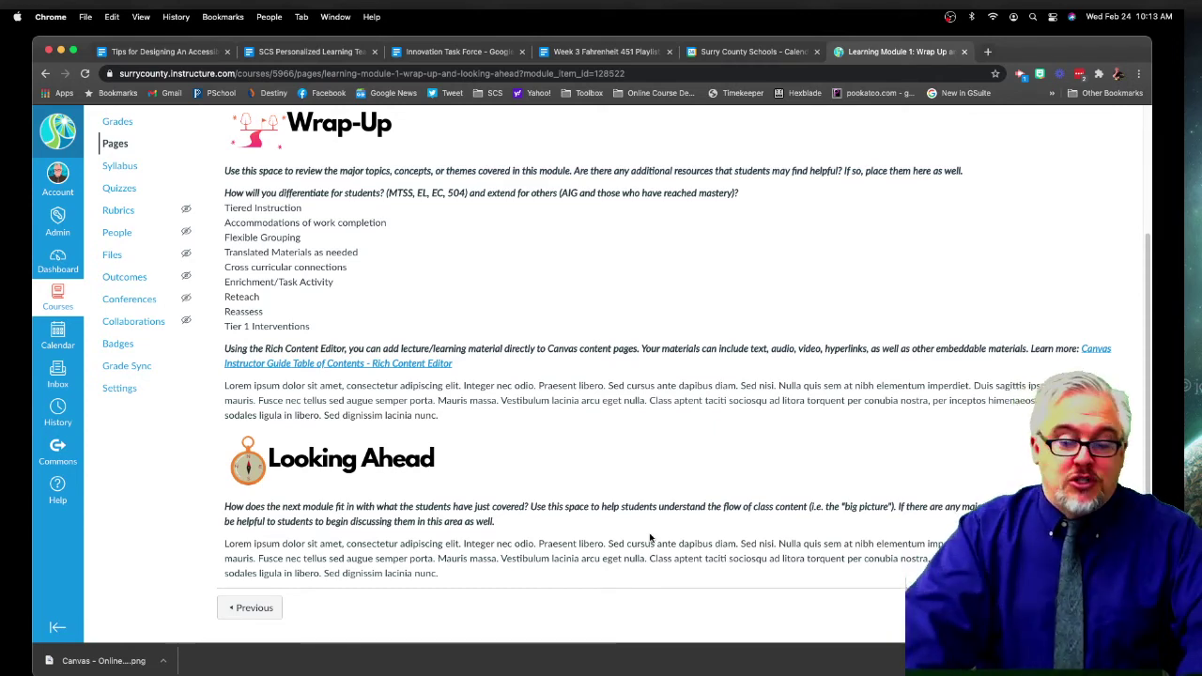
{"action": "scroll", "coordinate": [610, 498], "scroll_direction": "up", "scroll_amount": 3}
Return to the modules list and examine the weekday headers and items of the Week 1 module in Weekly Format
{"action": "left_click", "coordinate": [121, 197]}
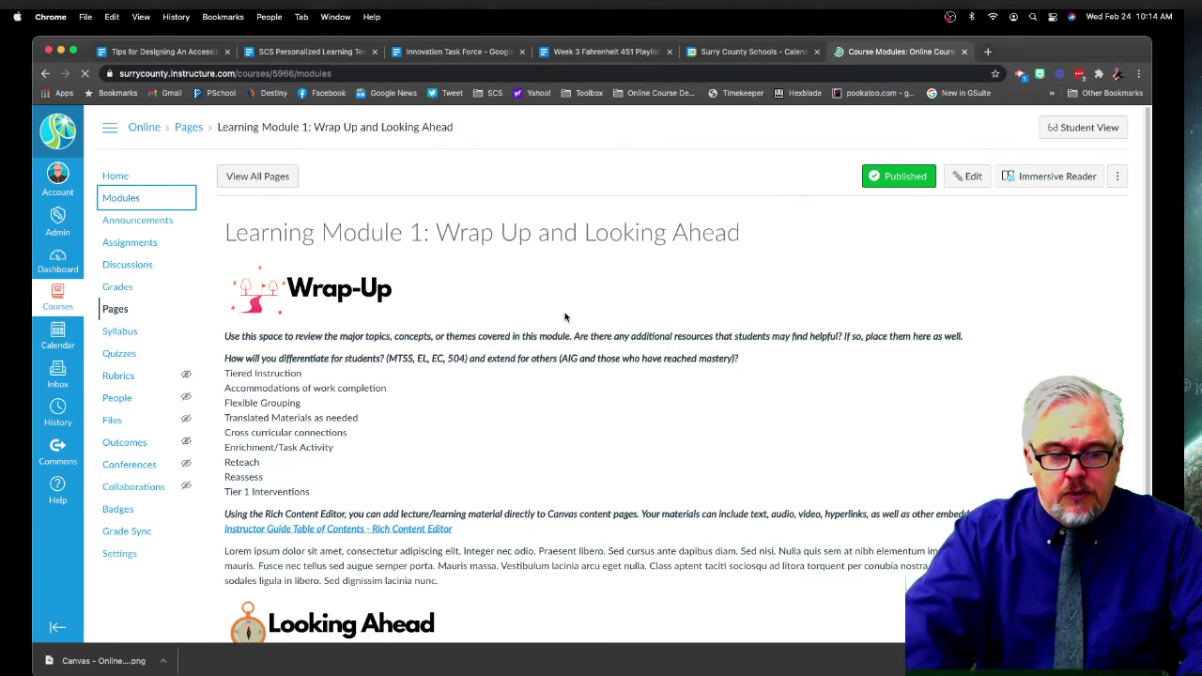
{"action": "scroll", "coordinate": [749, 322], "scroll_direction": "down", "scroll_amount": 10}
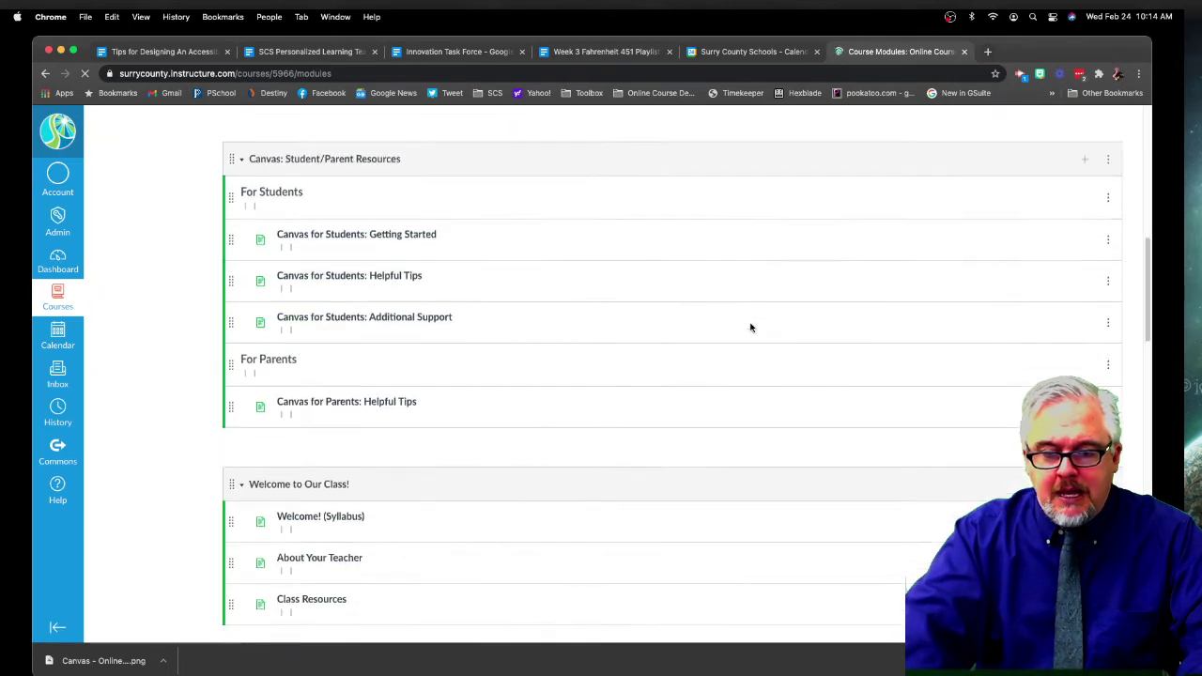
{"action": "scroll", "coordinate": [751, 327], "scroll_direction": "down", "scroll_amount": 15}
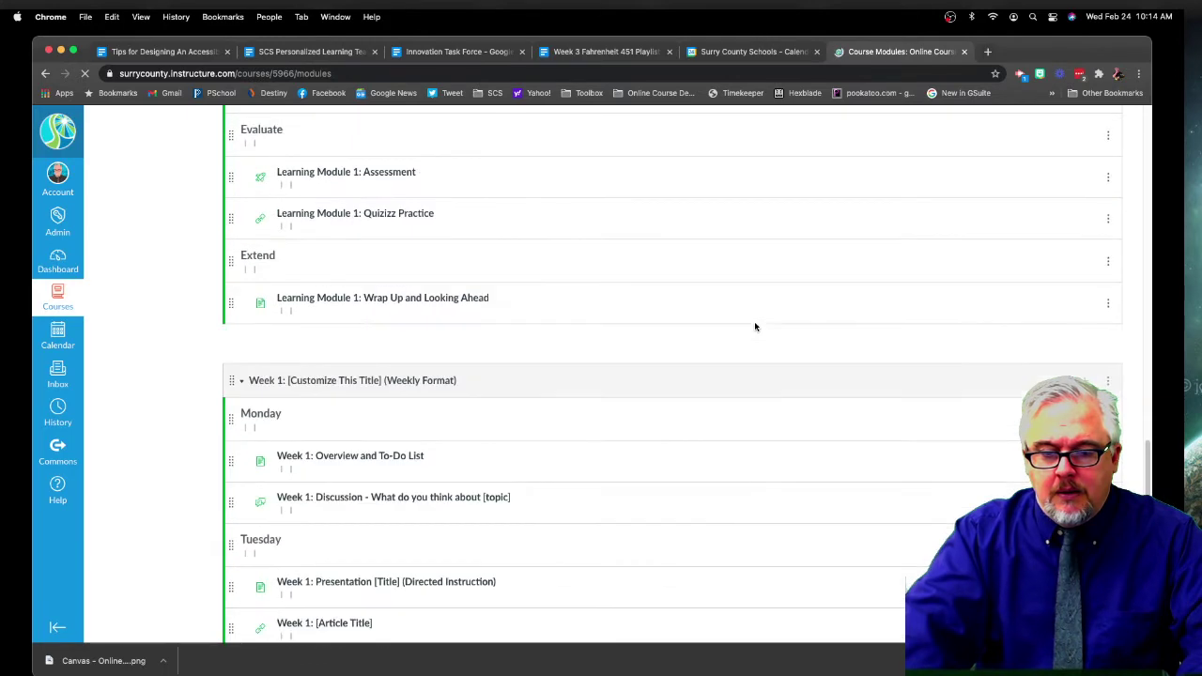
{"action": "scroll", "coordinate": [755, 326], "scroll_direction": "down", "scroll_amount": 12}
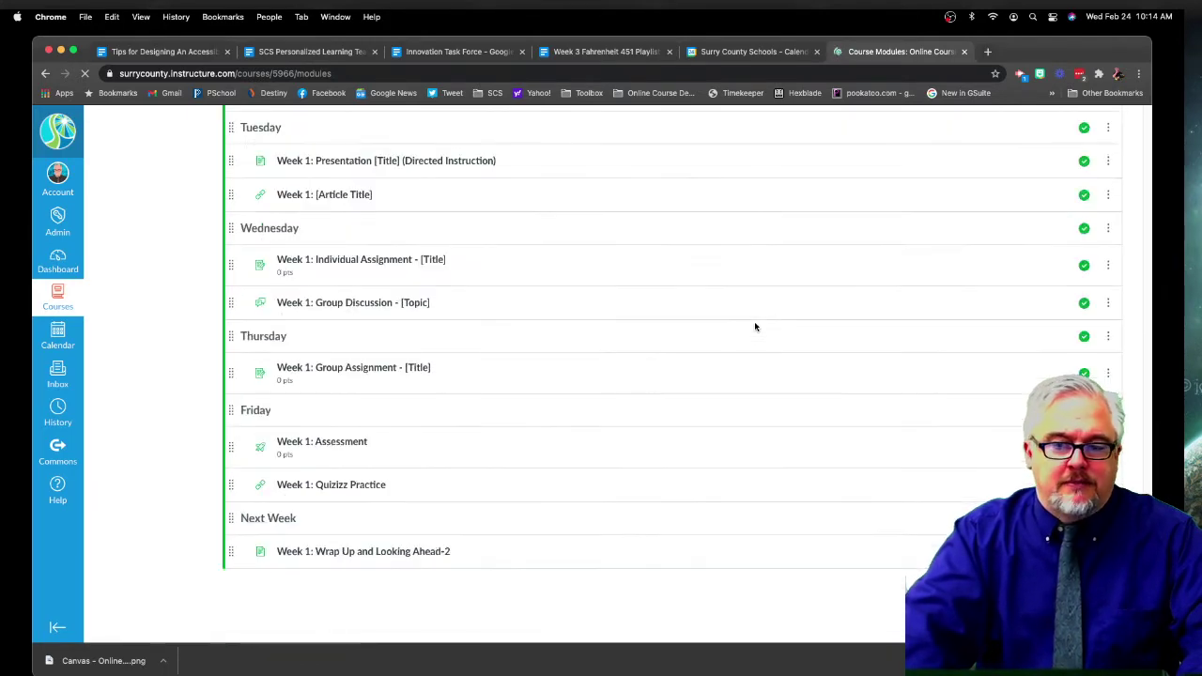
{"action": "scroll", "coordinate": [755, 326], "scroll_direction": "up", "scroll_amount": 3}
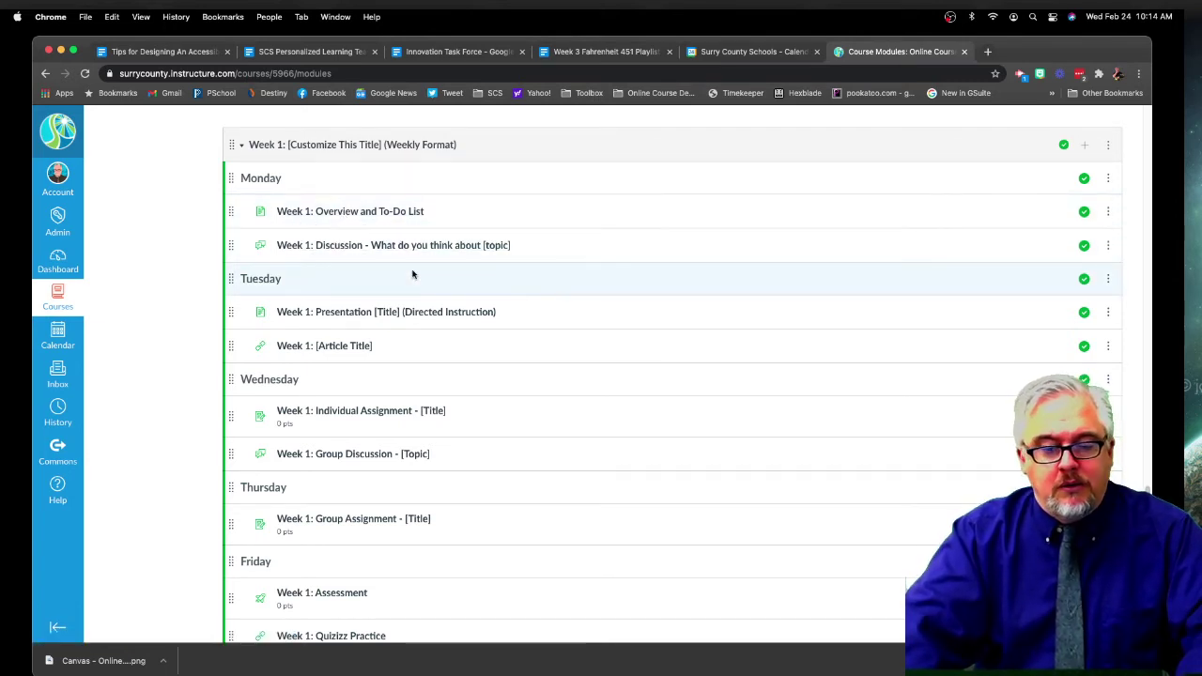
{"action": "scroll", "coordinate": [489, 284], "scroll_direction": "down", "scroll_amount": 3}
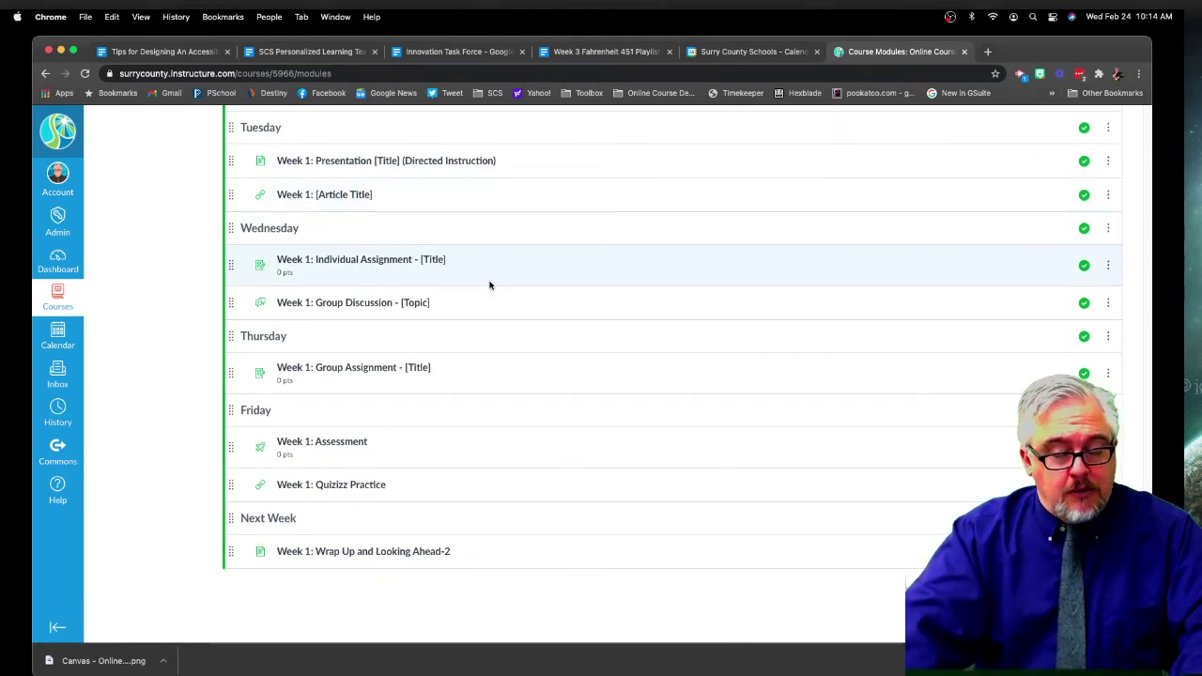
{"action": "scroll", "coordinate": [489, 285], "scroll_direction": "up", "scroll_amount": 9}
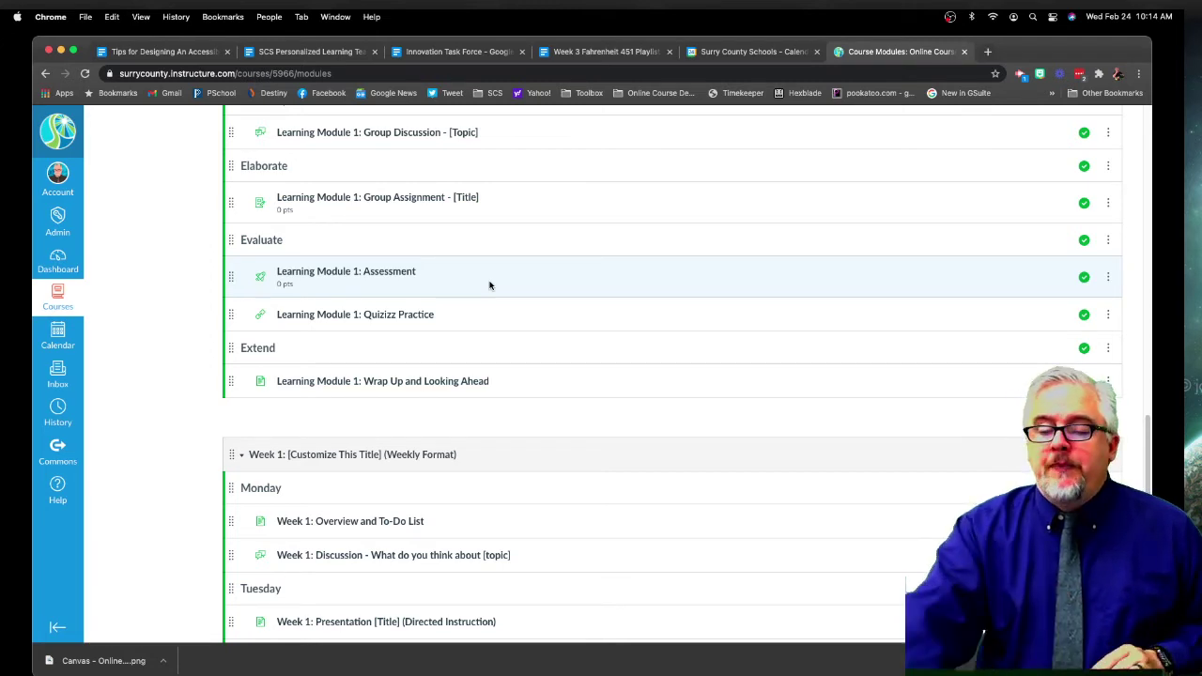
Review the options of the Week 1 (Weekly Format) module, open its Copy To course selection, and cancel without copying
{"action": "scroll", "coordinate": [492, 285], "scroll_direction": "up", "scroll_amount": 1}
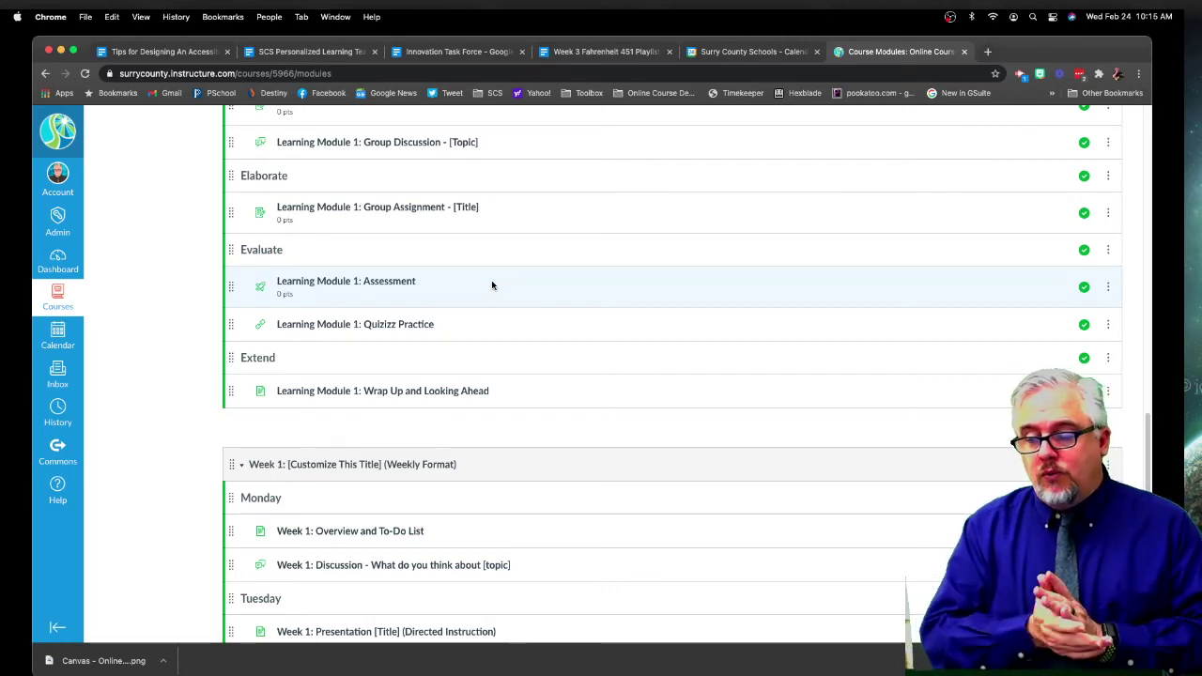
{"action": "scroll", "coordinate": [492, 284], "scroll_direction": "up", "scroll_amount": 8}
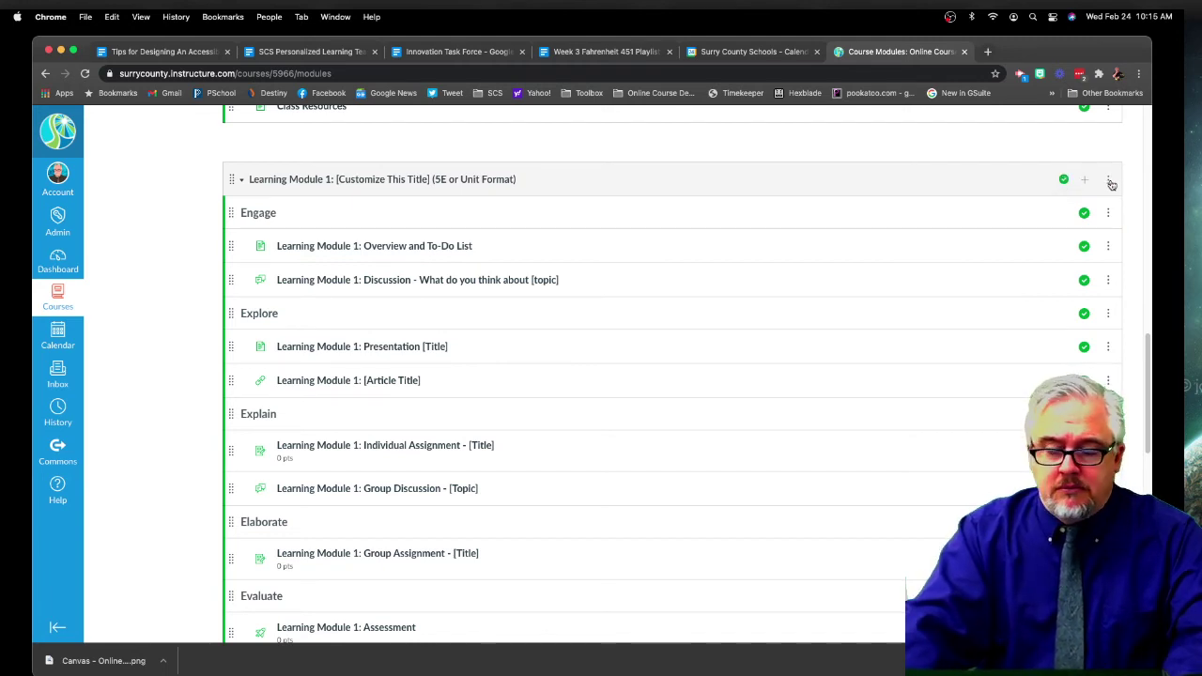
{"action": "scroll", "coordinate": [971, 239], "scroll_direction": "down", "scroll_amount": 5}
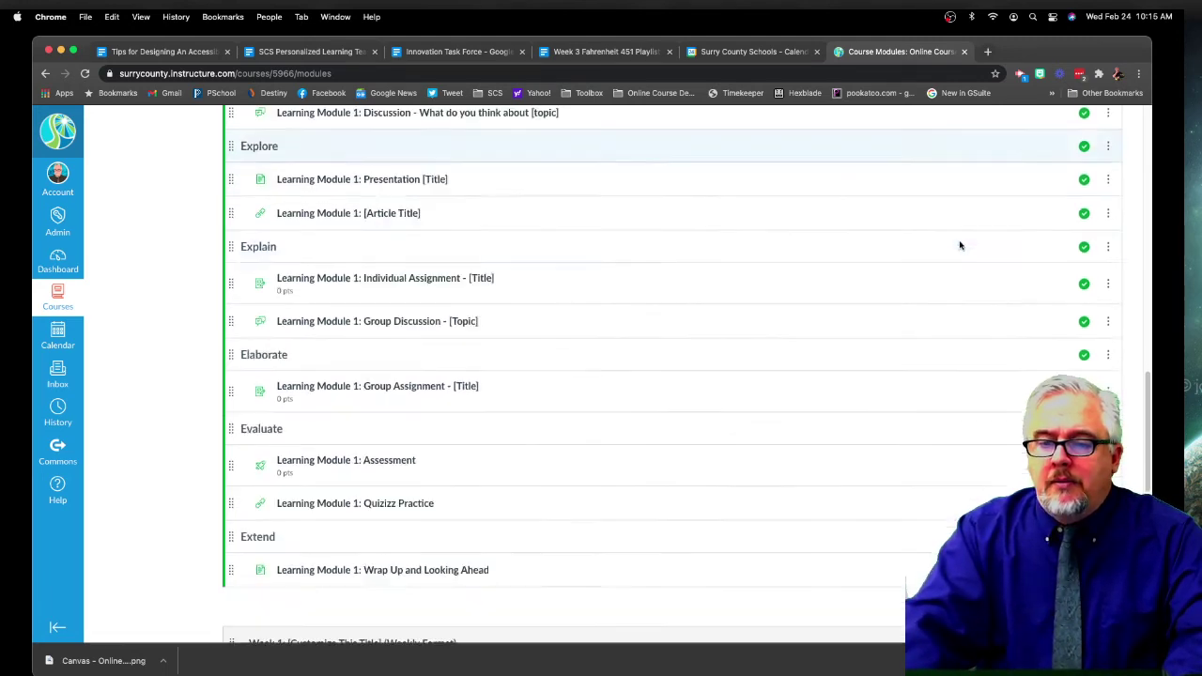
{"action": "scroll", "coordinate": [946, 252], "scroll_direction": "down", "scroll_amount": 4}
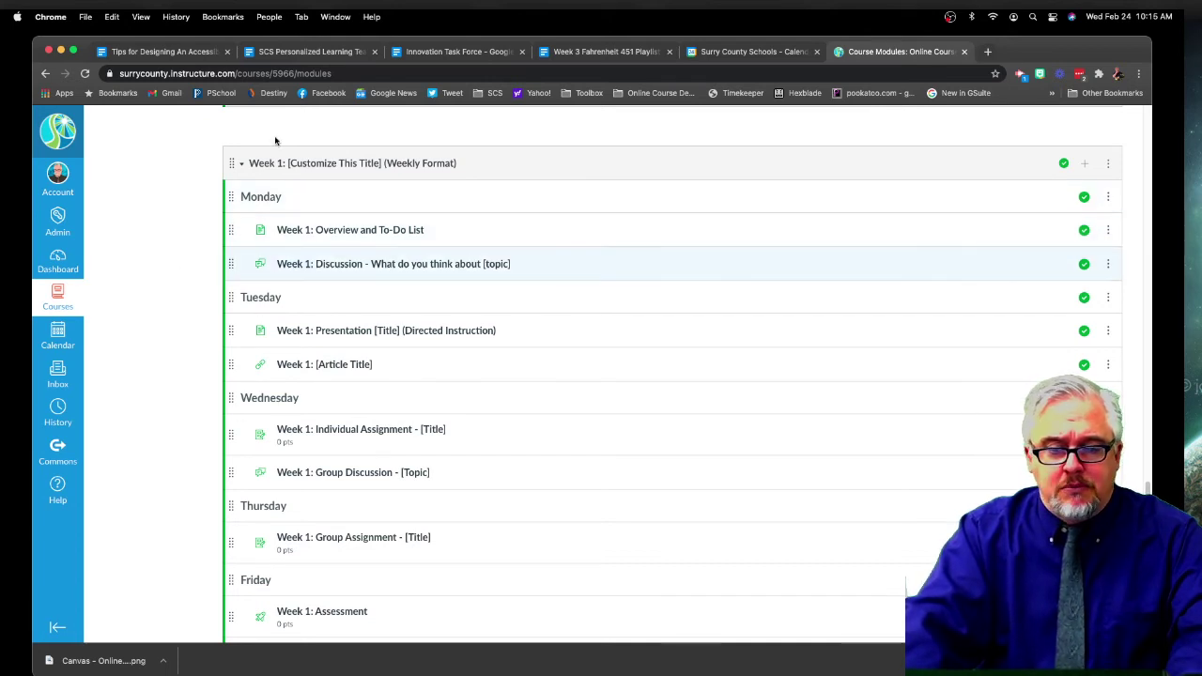
{"action": "left_click", "coordinate": [1109, 165]}
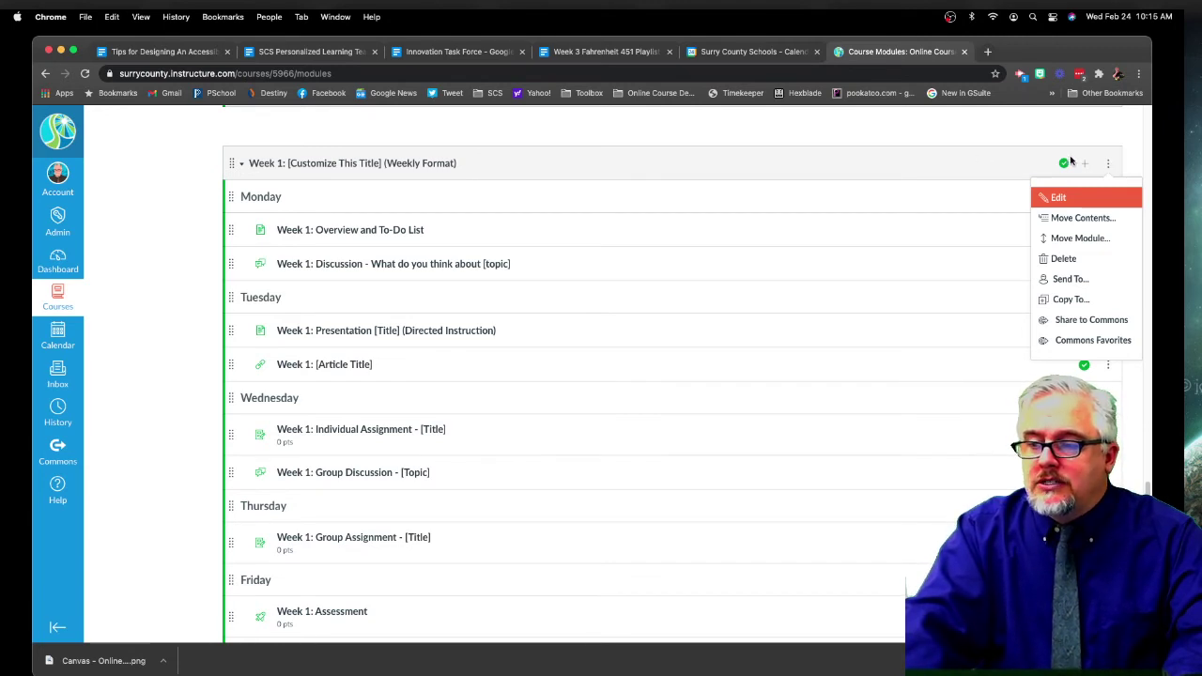
{"action": "left_click", "coordinate": [1115, 165]}
{"action": "left_click", "coordinate": [1111, 166]}
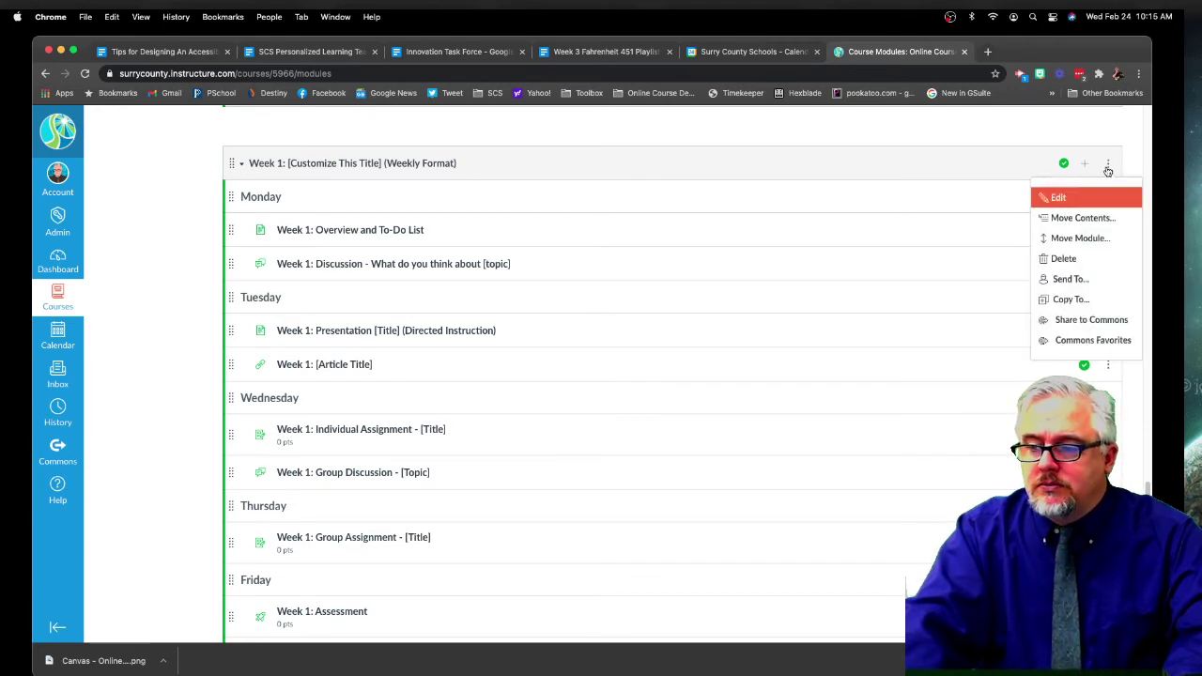
{"action": "left_click", "coordinate": [1073, 300]}
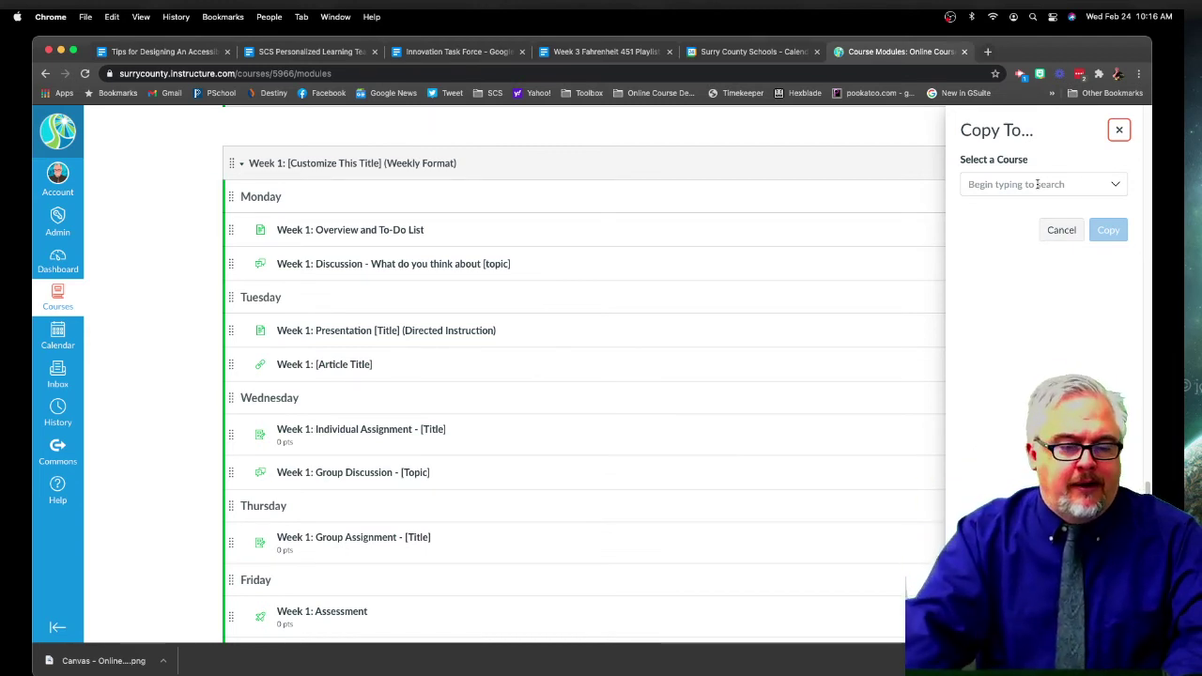
{"action": "left_click", "coordinate": [1060, 229]}
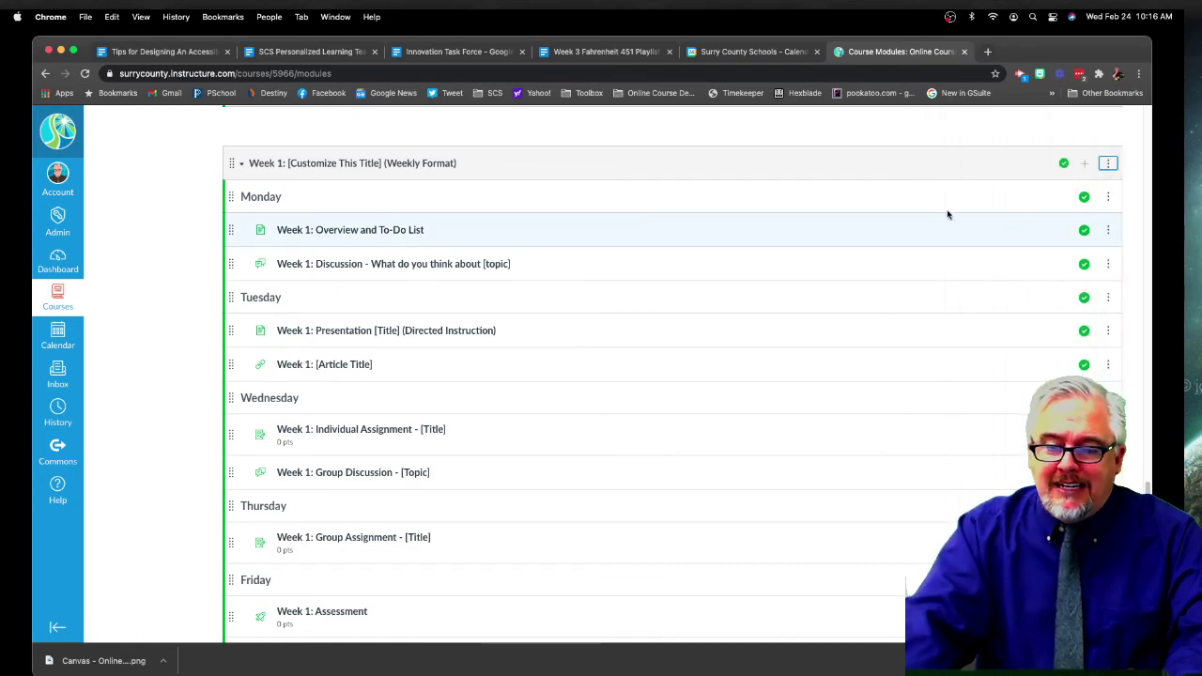
Look over the item options for "Week 1: Overview and To-Do List", close them, and return to the Teacher Module at the start of the modules list
{"action": "left_click", "coordinate": [1108, 232]}
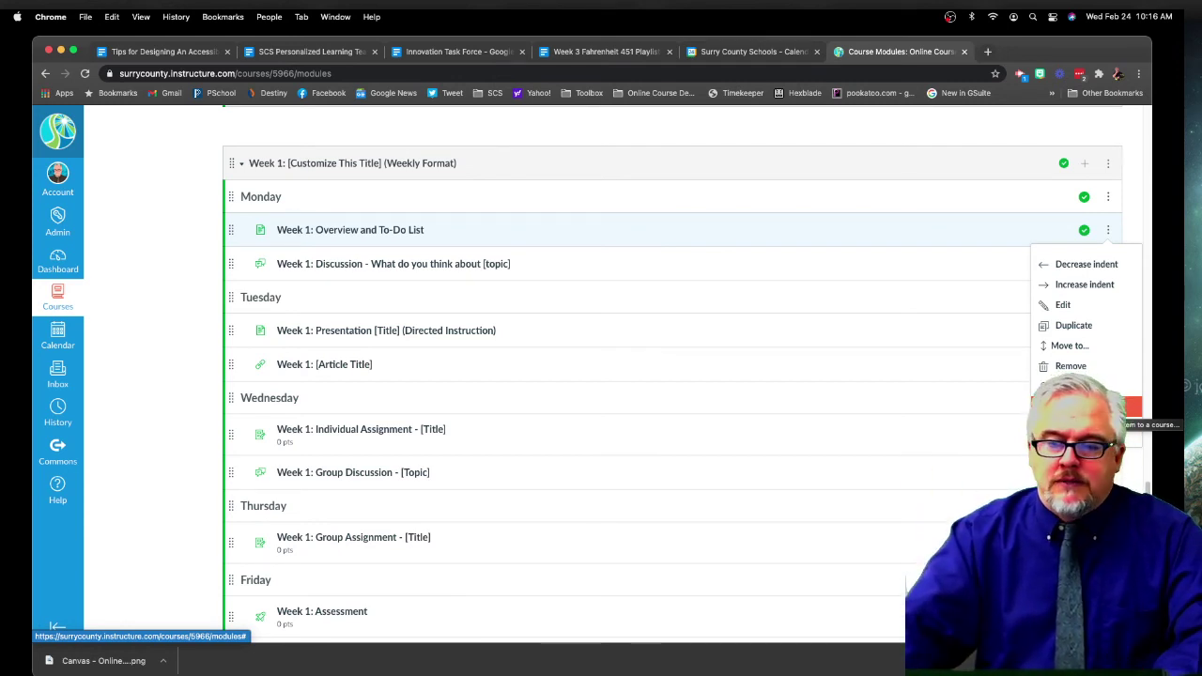
{"action": "left_click", "coordinate": [148, 271]}
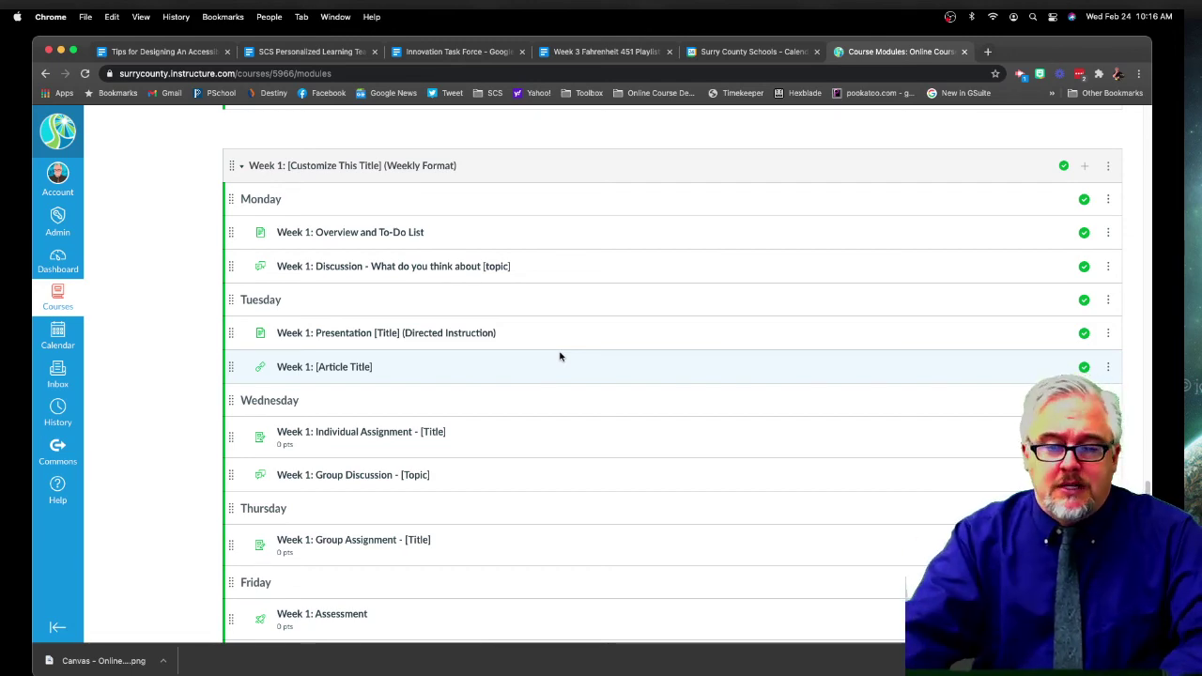
{"action": "scroll", "coordinate": [560, 355], "scroll_direction": "up", "scroll_amount": 5}
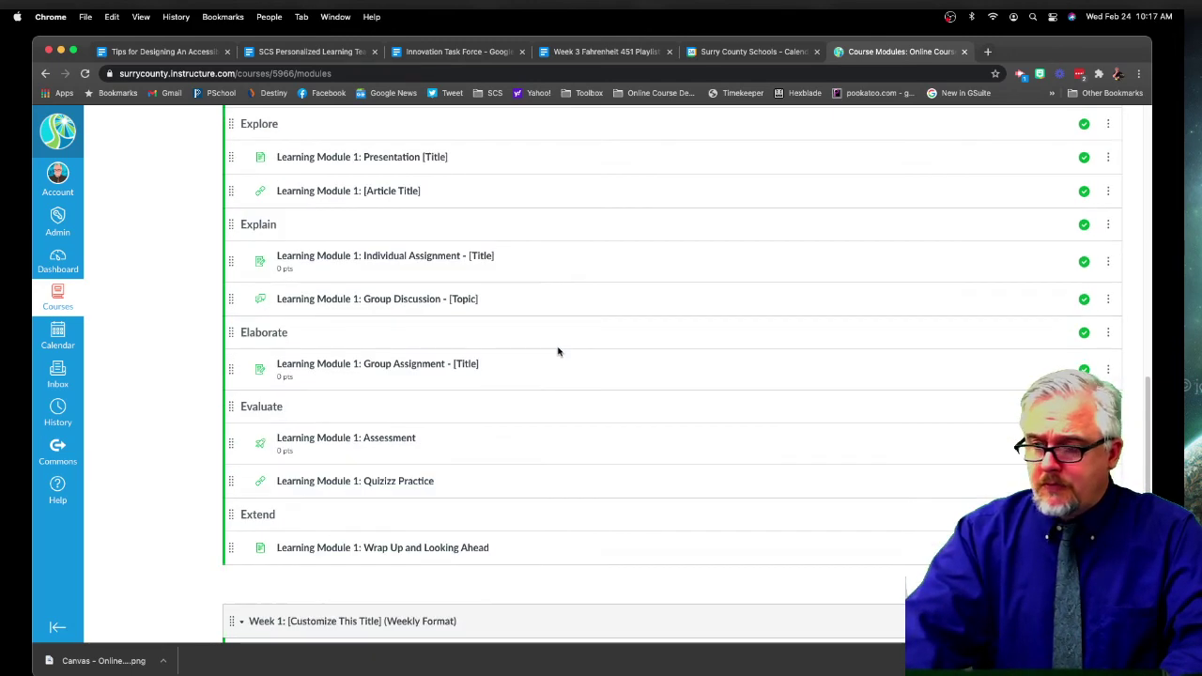
{"action": "scroll", "coordinate": [558, 352], "scroll_direction": "up", "scroll_amount": 10}
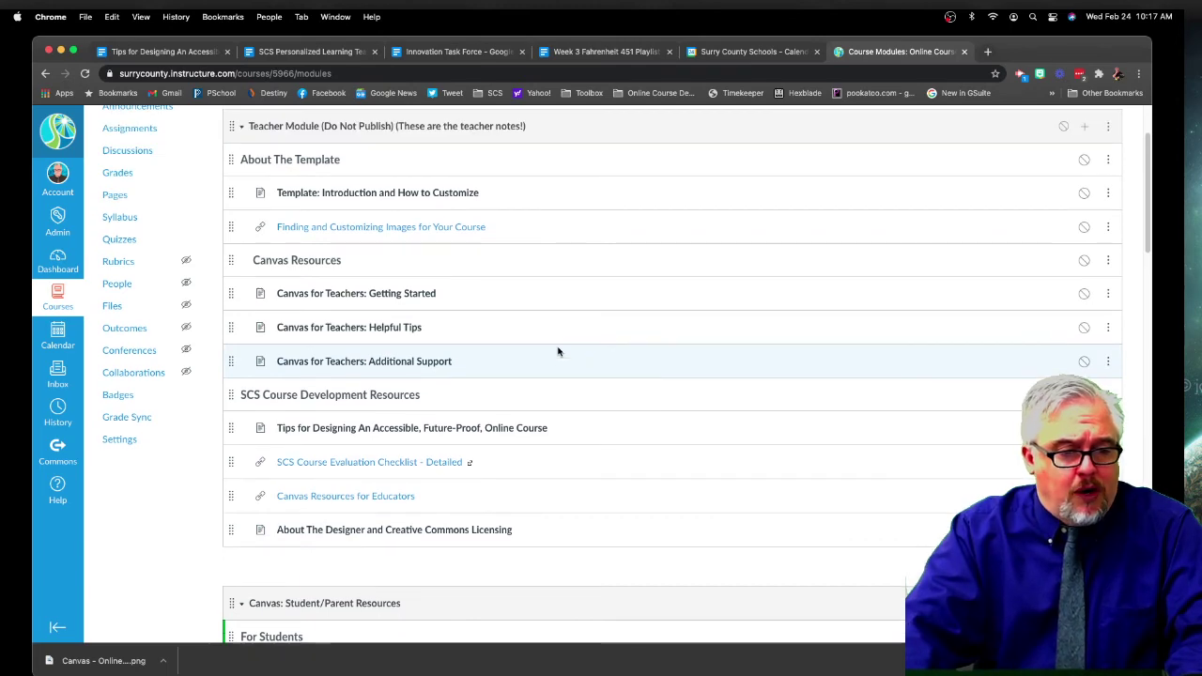
{"action": "scroll", "coordinate": [558, 352], "scroll_direction": "up", "scroll_amount": 3}
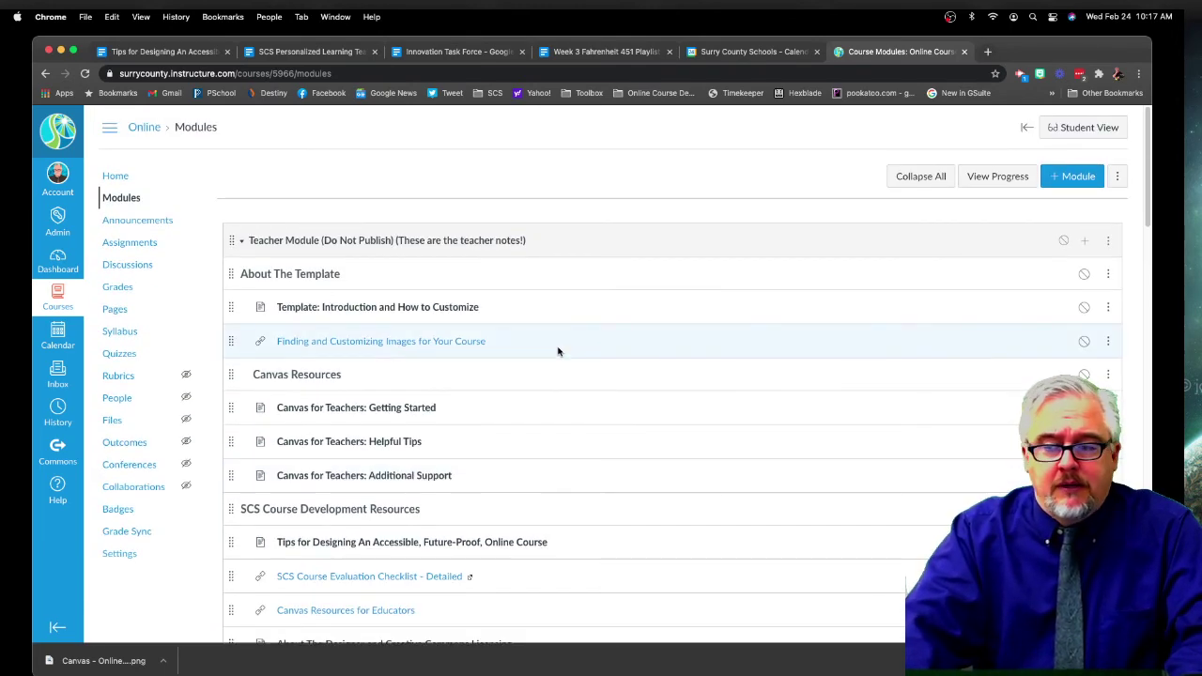